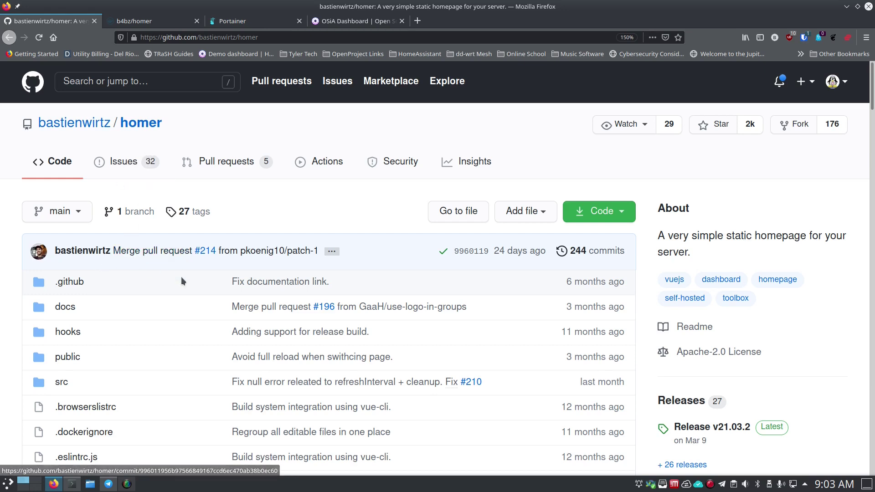
- Look over the Homer repository's file list and the README's introduction, examining the demo dashboard preview
scroll(162, 309, "down", 10)
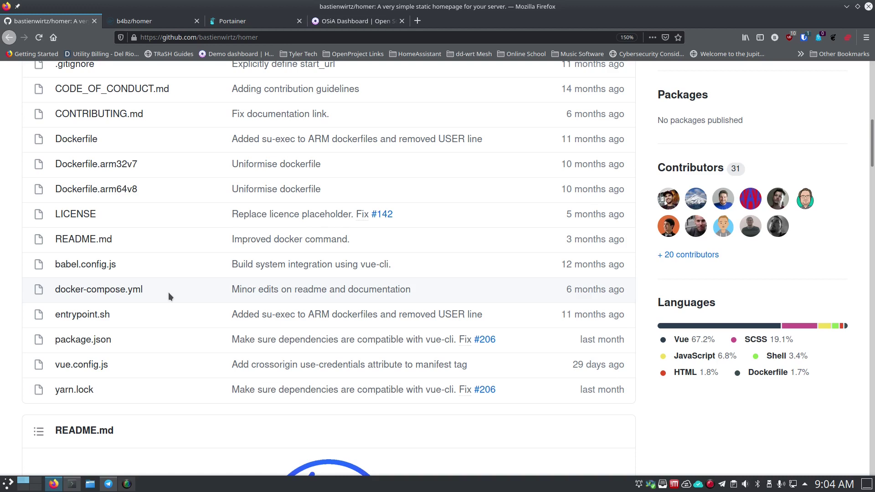
scroll(168, 294, "down", 5)
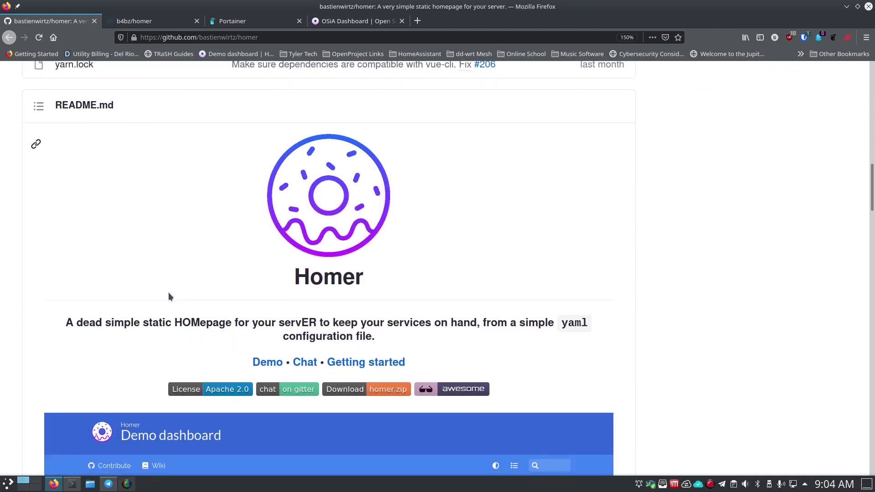
scroll(169, 294, "down", 3)
scroll(170, 297, "down", 4)
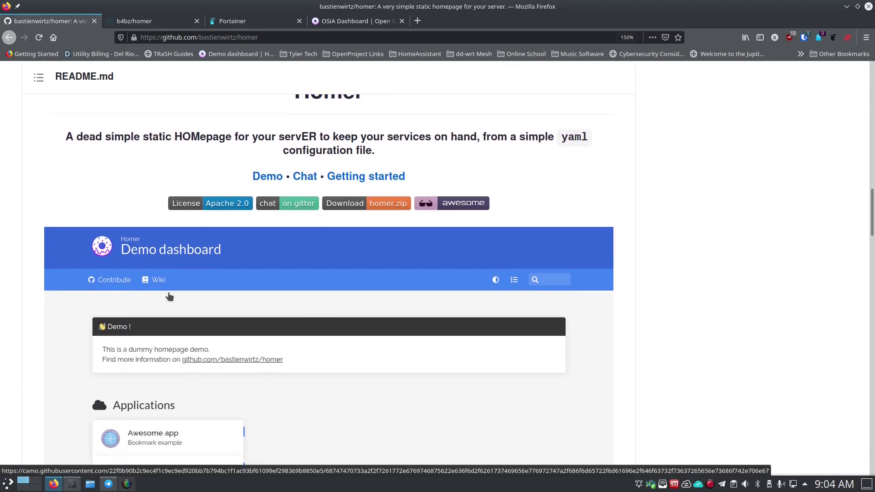
scroll(170, 297, "down", 1)
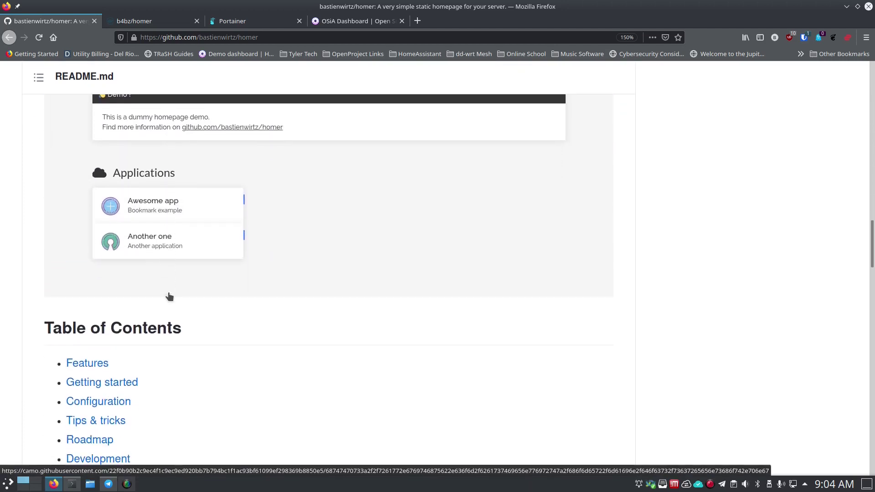
scroll(169, 297, "up", 2)
scroll(170, 297, "down", 1)
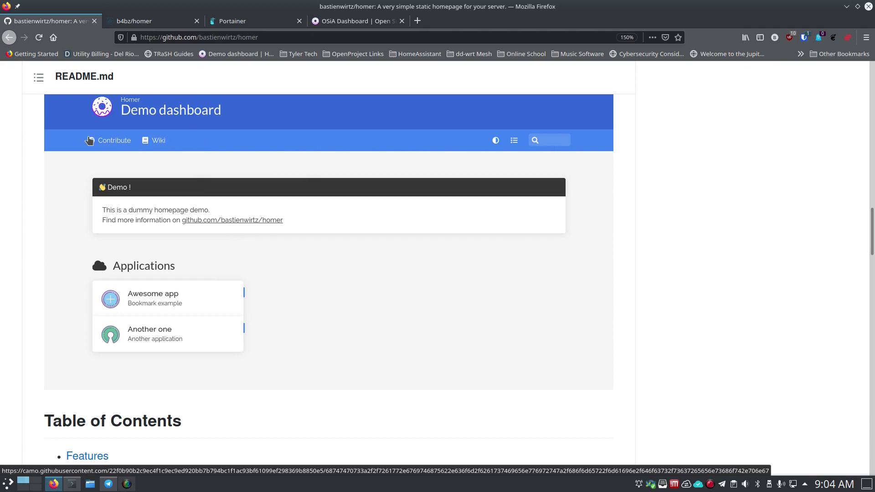
scroll(194, 139, "up", 1)
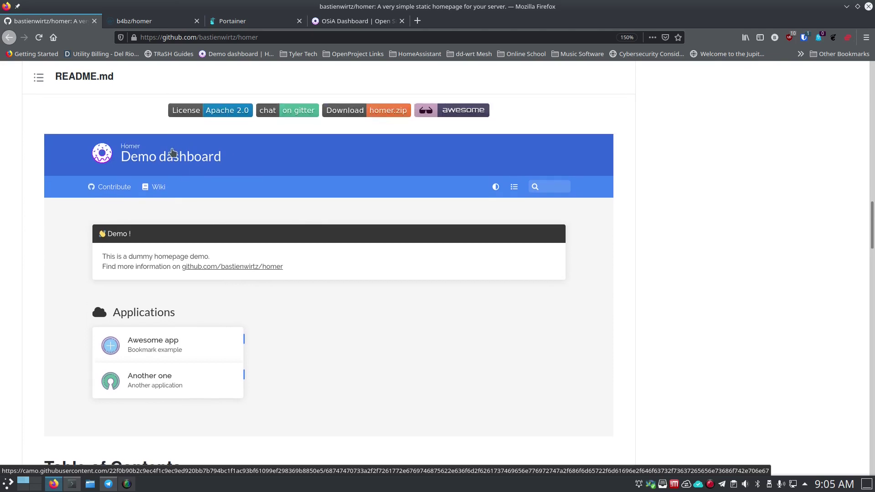
scroll(180, 248, "down", 3)
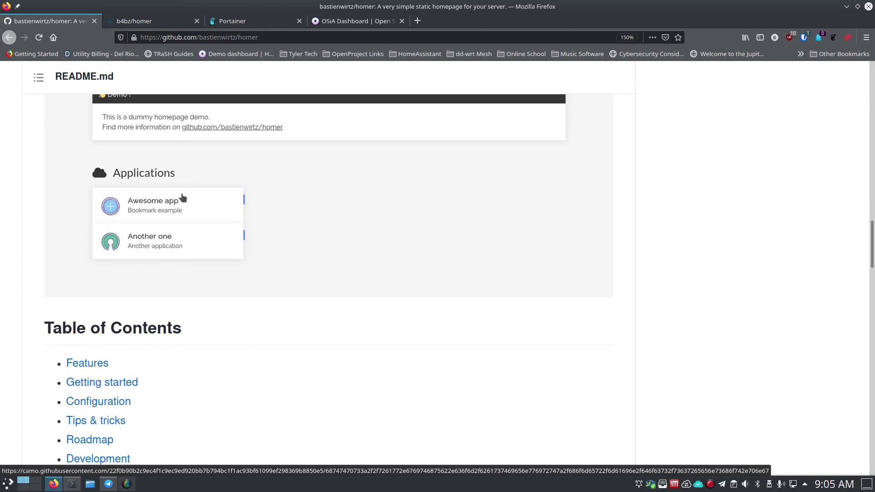
scroll(374, 253, "up", 2)
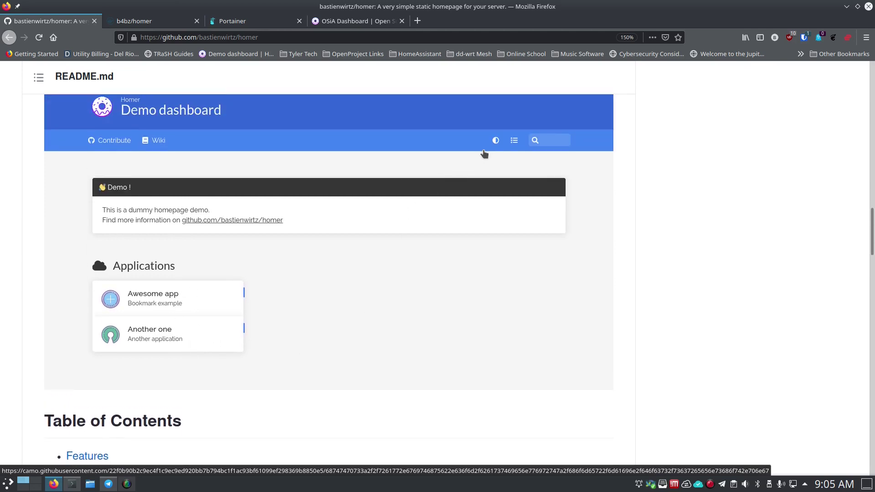
scroll(276, 363, "down", 4)
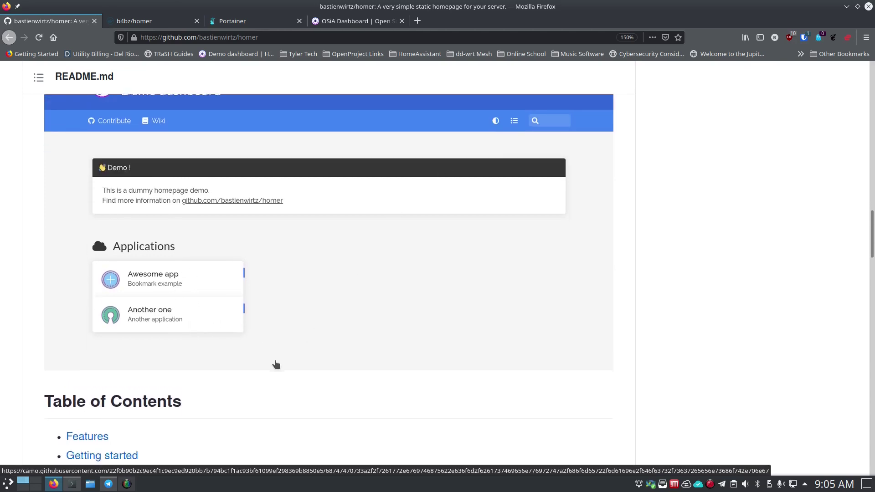
scroll(275, 363, "down", 1)
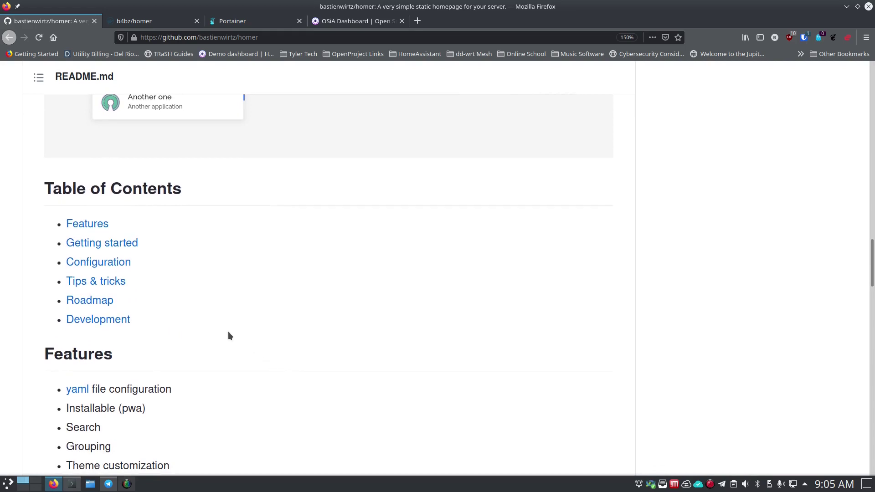
- Review the Homer README's feature list, Docker and docker-compose instructions, manual build section and roadmap
scroll(89, 254, "down", 2)
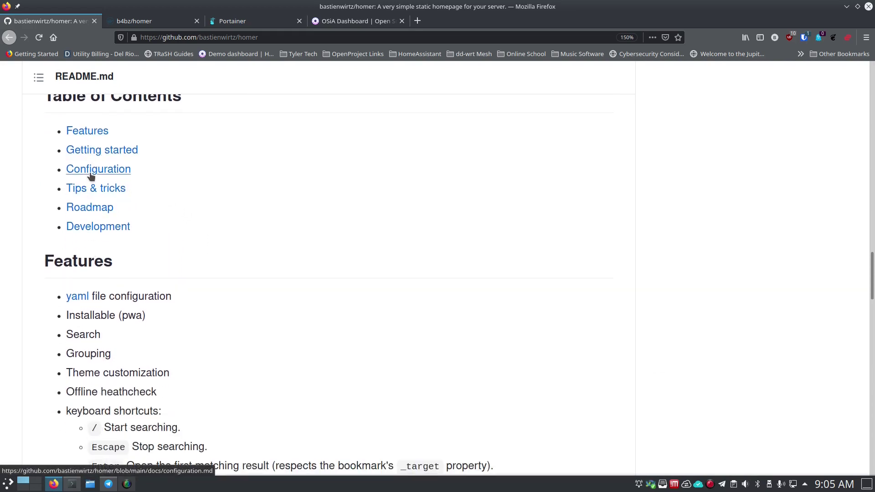
scroll(199, 318, "down", 11)
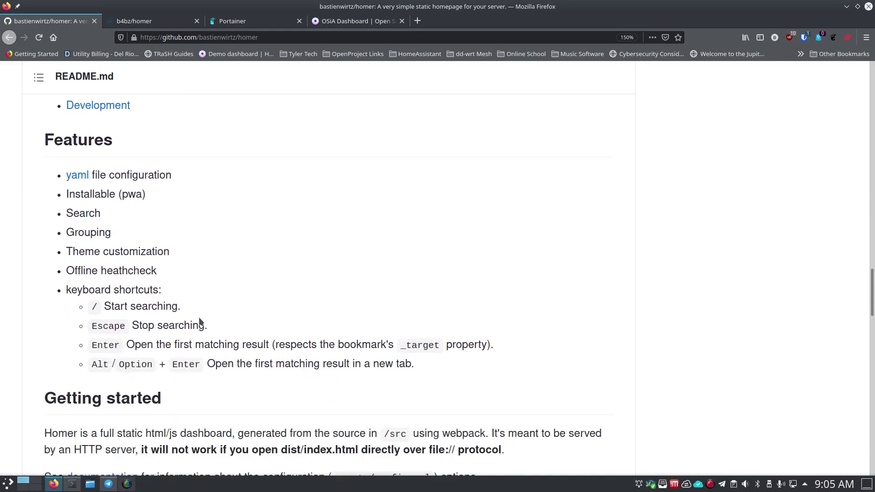
scroll(199, 319, "down", 7)
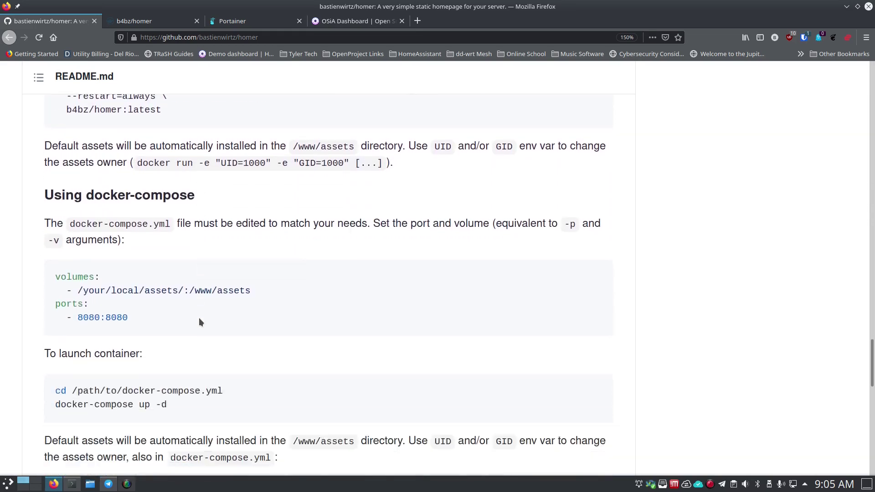
scroll(199, 321, "down", 11)
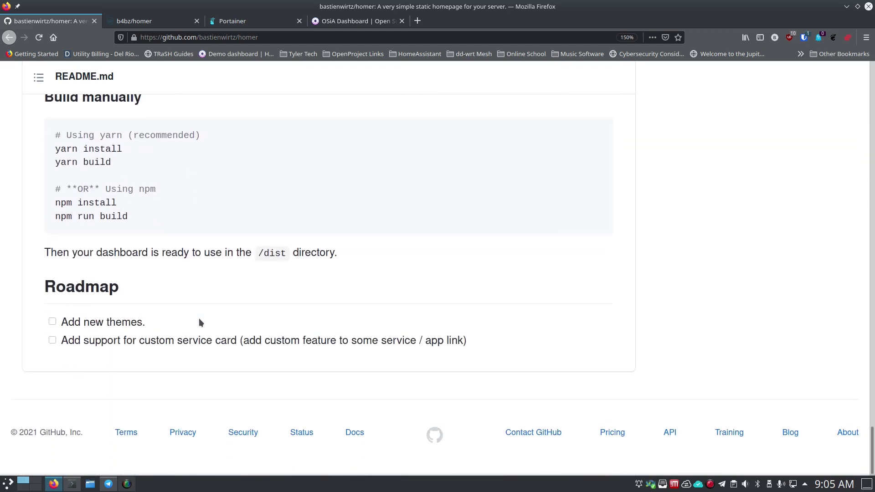
scroll(199, 323, "up", 6)
scroll(173, 318, "up", 8)
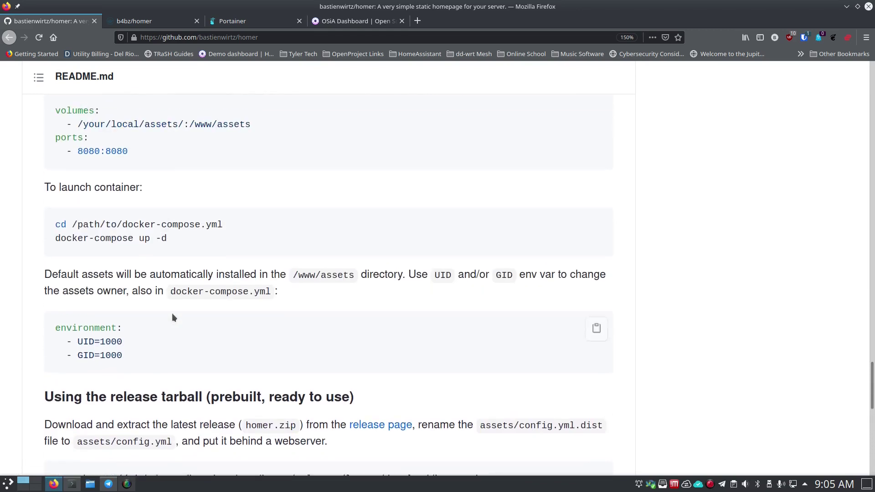
scroll(172, 313, "up", 17)
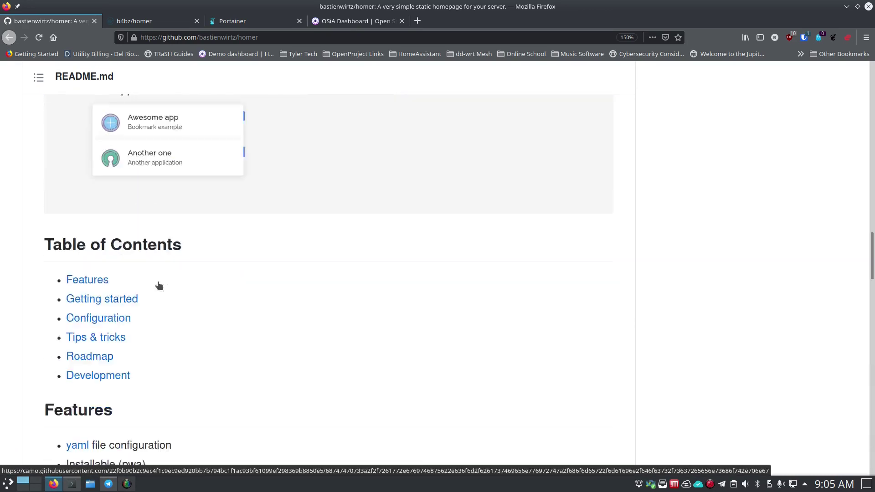
scroll(159, 284, "down", 13)
scroll(160, 280, "down", 2)
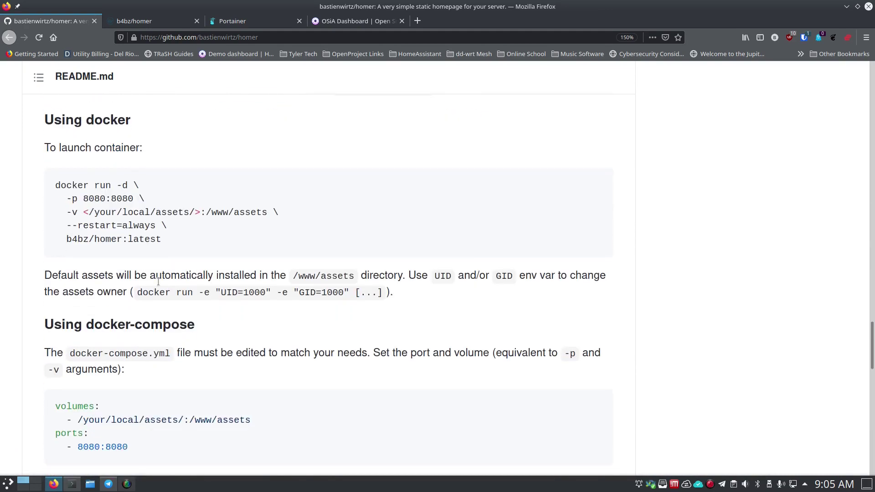
scroll(171, 273, "up", 1)
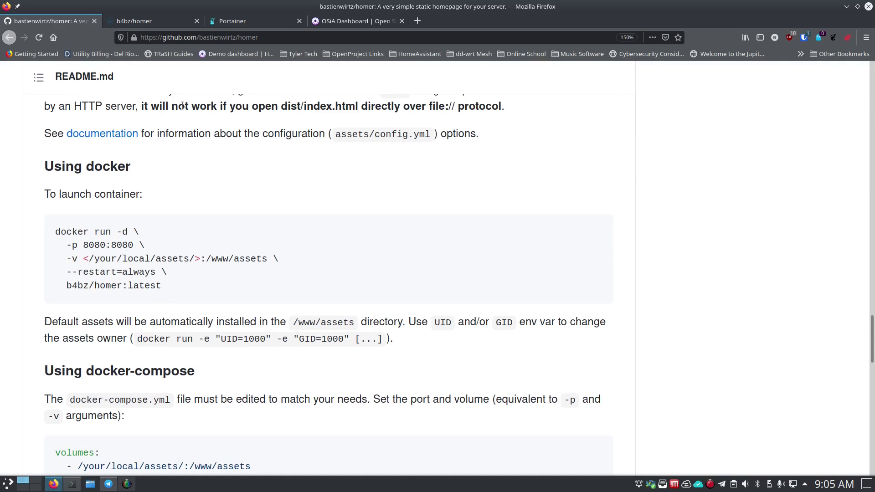
- Switch to the b4bz/homer page on Docker Hub and read its overview down to the Docker launch instructions
left_click(156, 23)
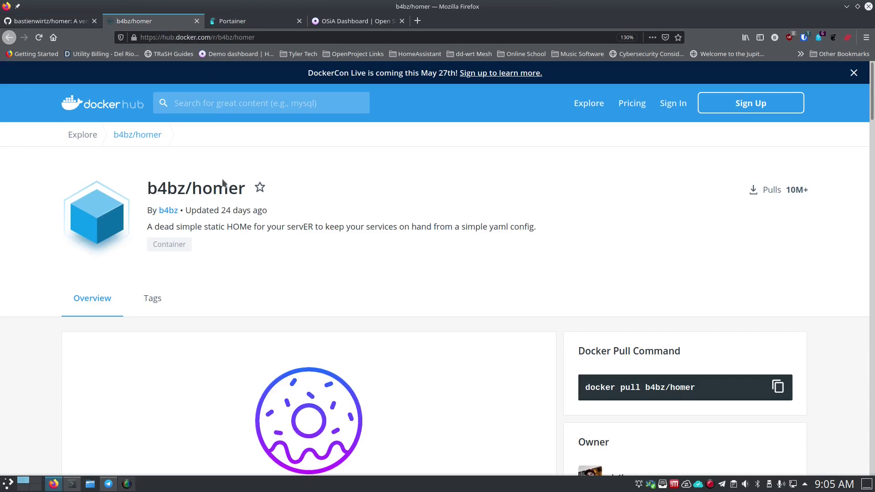
scroll(212, 250, "down", 3)
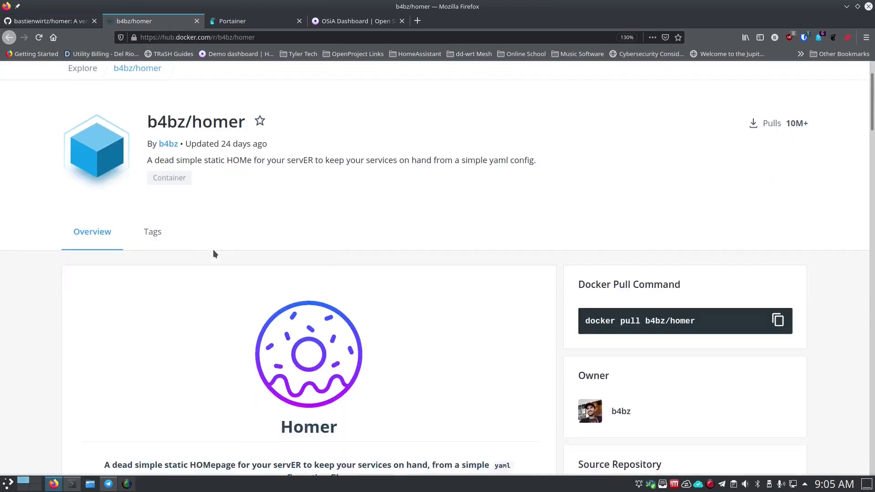
scroll(224, 294, "down", 3)
scroll(225, 296, "down", 10)
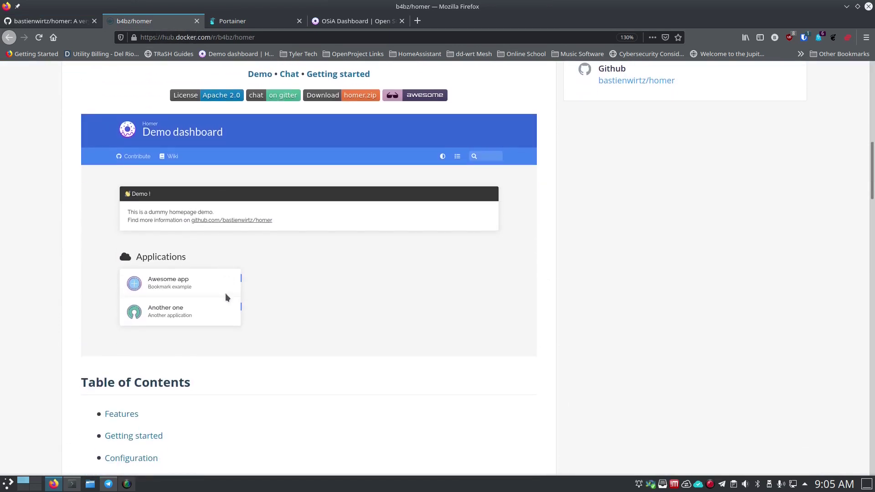
scroll(225, 296, "down", 5)
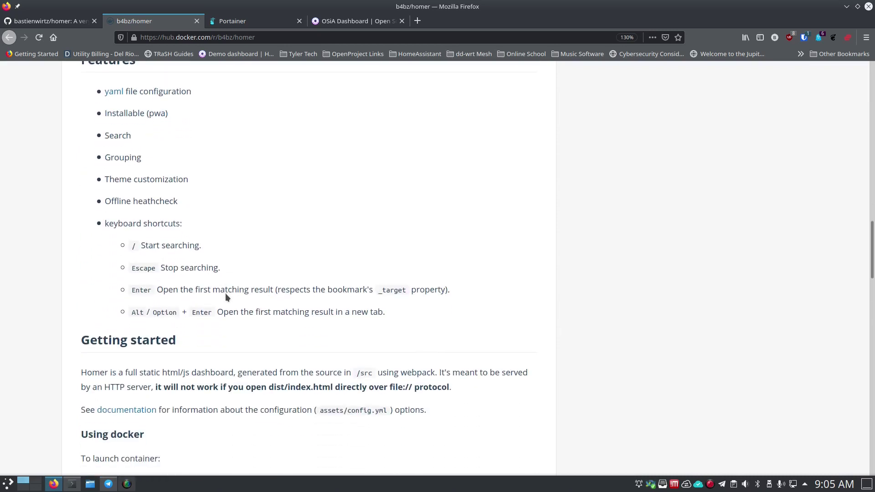
scroll(225, 296, "up", 2)
scroll(225, 297, "down", 3)
scroll(225, 294, "down", 3)
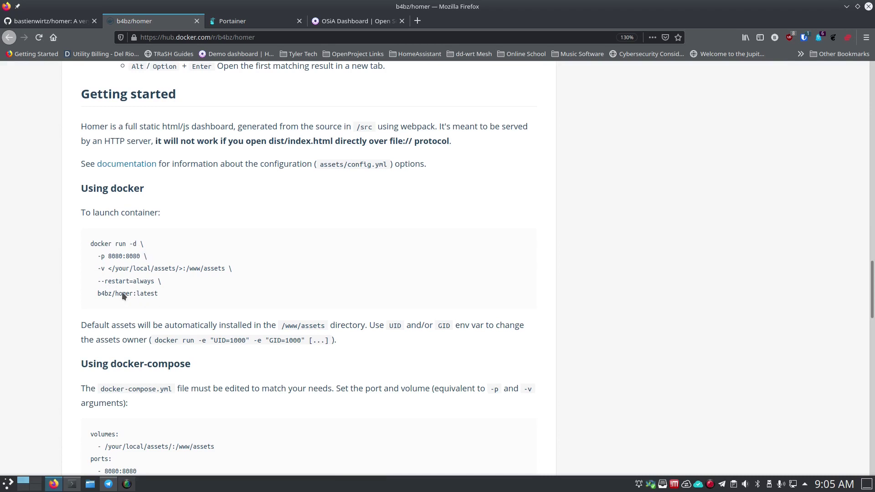
- Highlight the docker run command for Homer and the host port in its port mapping to examine them
left_click_drag(90, 242, 185, 288)
left_click(151, 270)
left_click_drag(108, 257, 117, 256)
left_click(140, 258)
- Review the docker-compose, release tarball and manual build instructions on the Docker Hub page, ending back at its beginning
scroll(143, 324, "down", 5)
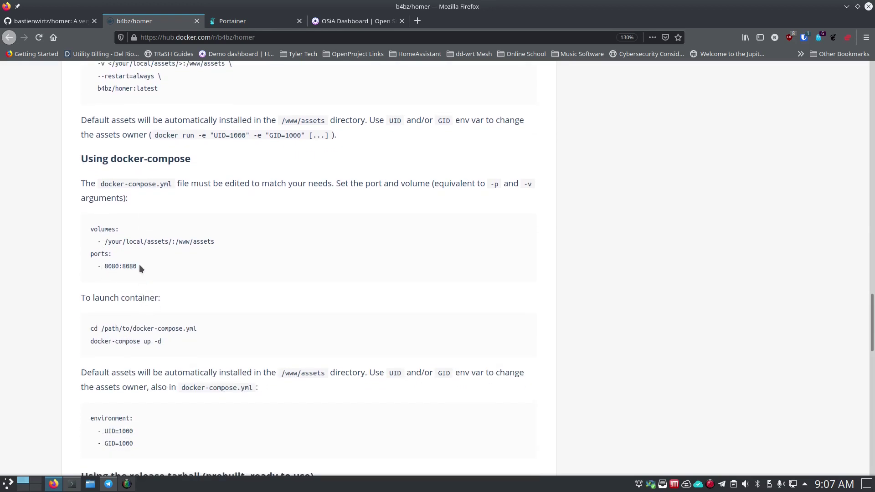
scroll(199, 293, "down", 3)
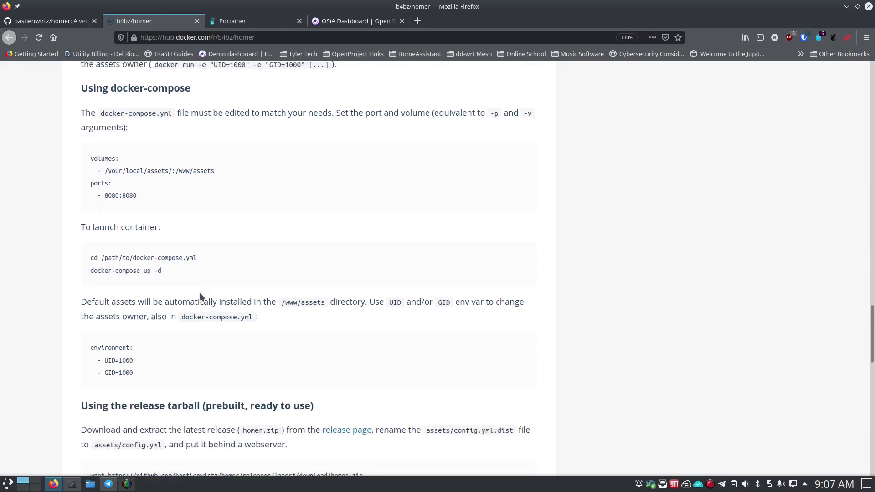
scroll(201, 297, "down", 7)
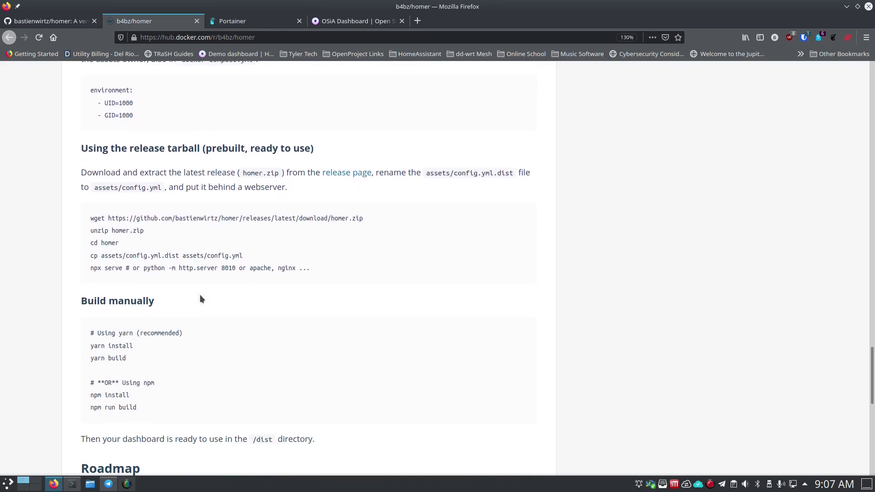
scroll(201, 299, "up", 19)
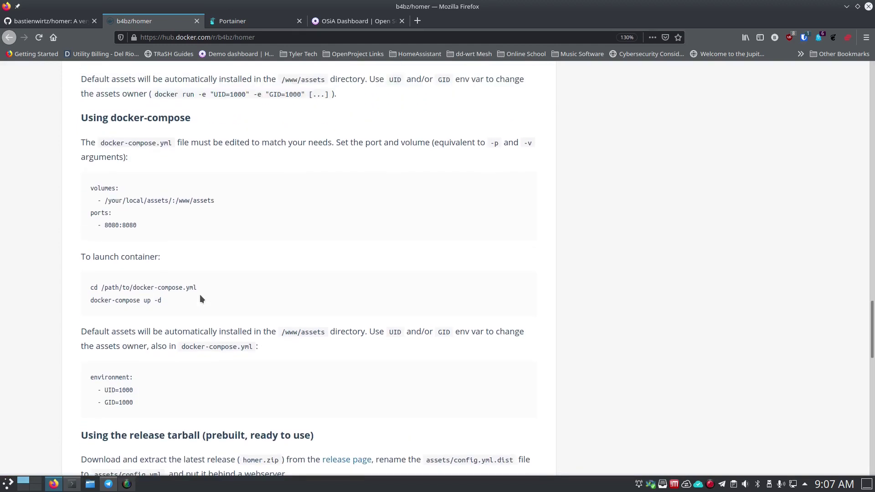
scroll(201, 299, "up", 15)
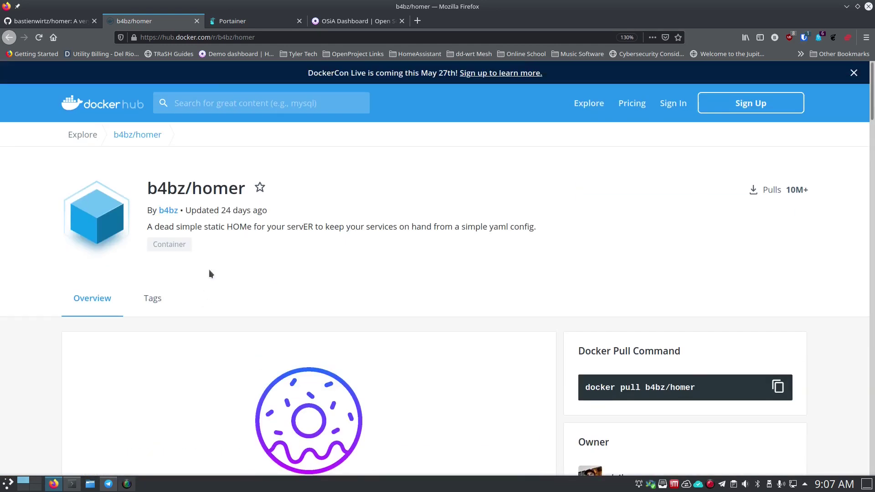
- Switch to Portainer and open the container list of the Ubuntu-Server_VM endpoint
left_click(252, 21)
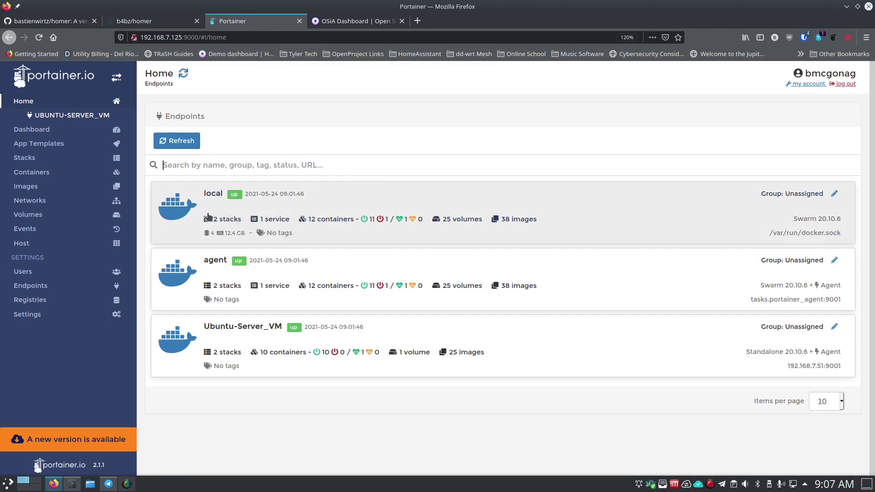
left_click(221, 328)
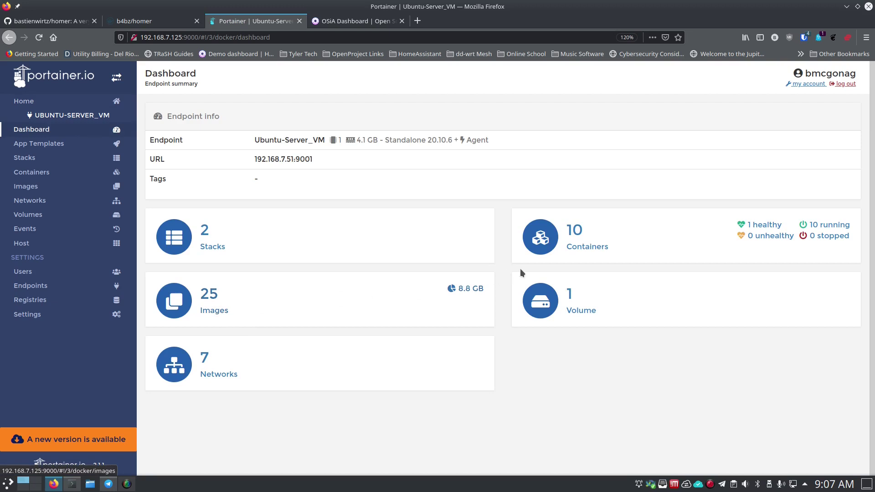
left_click(570, 251)
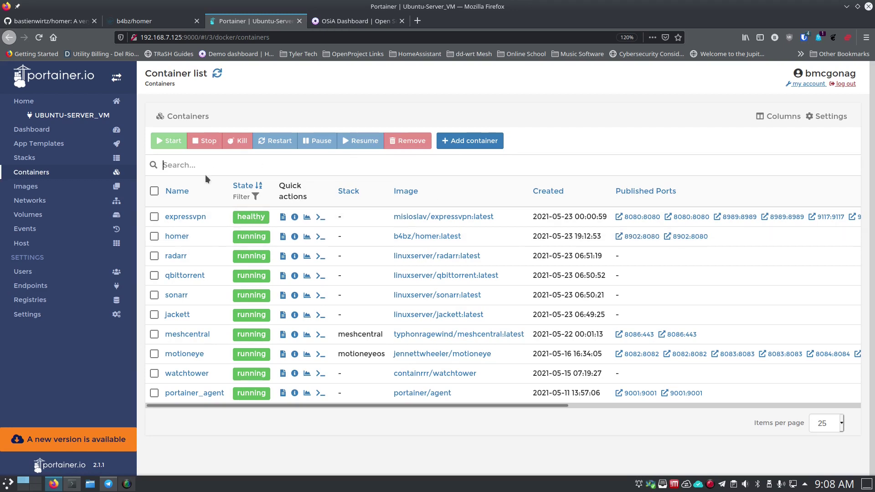
- Open Portainer's application templates list and locate the Homer container template
left_click(46, 145)
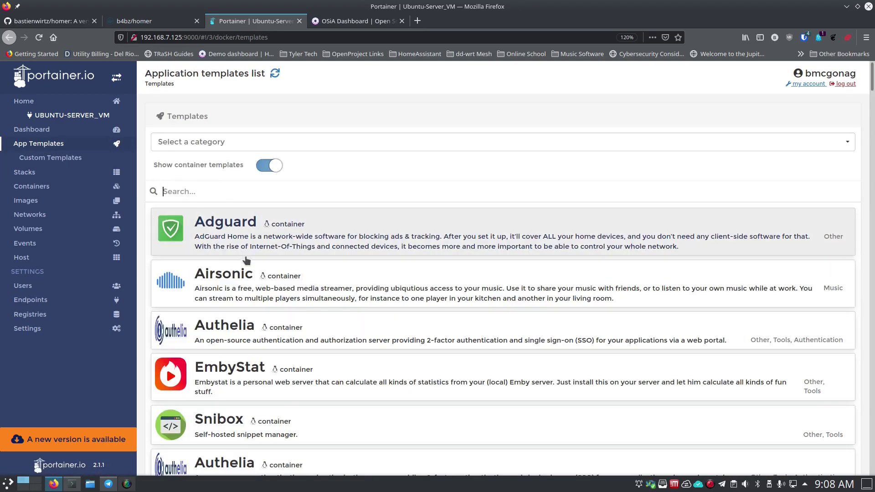
scroll(246, 264, "down", 6)
scroll(246, 265, "down", 18)
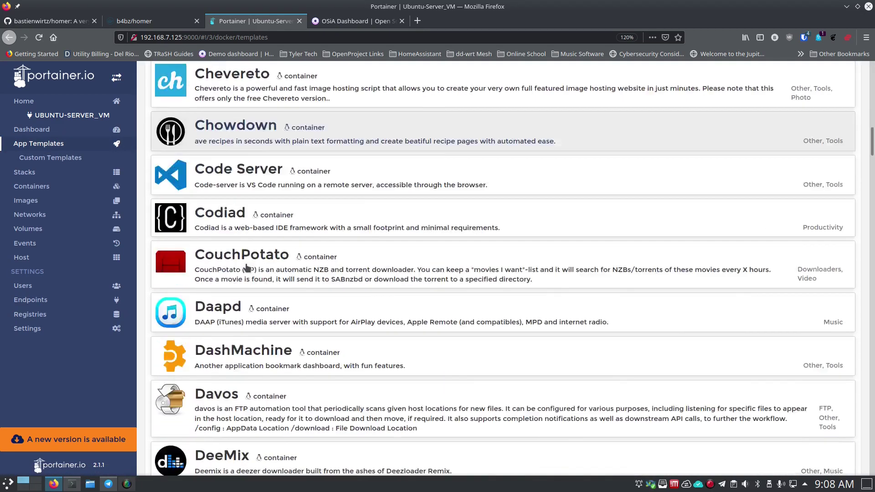
scroll(247, 264, "down", 10)
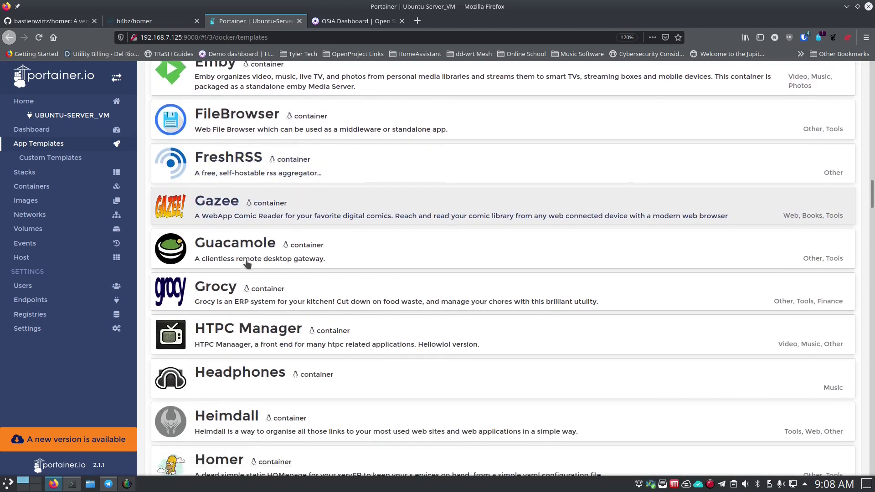
scroll(247, 263, "down", 3)
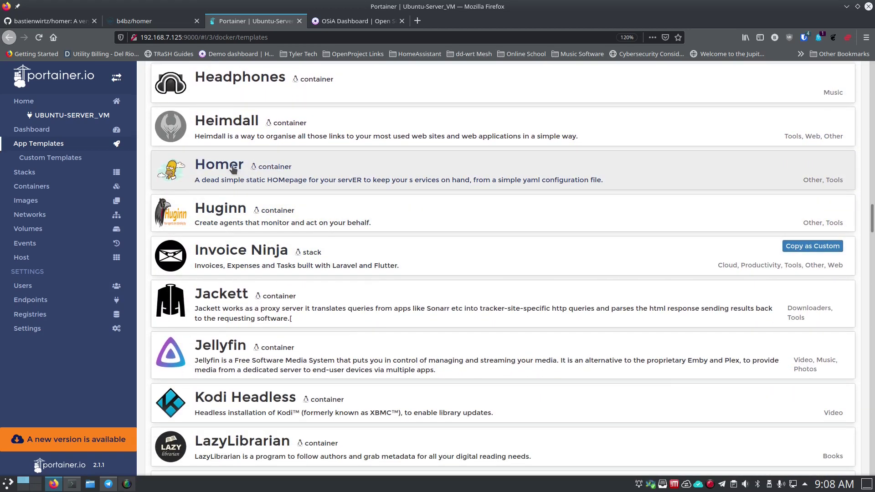
- Open the Homer template with its advanced options and examine the port mapping, volume mappings and configuration information
left_click(321, 165)
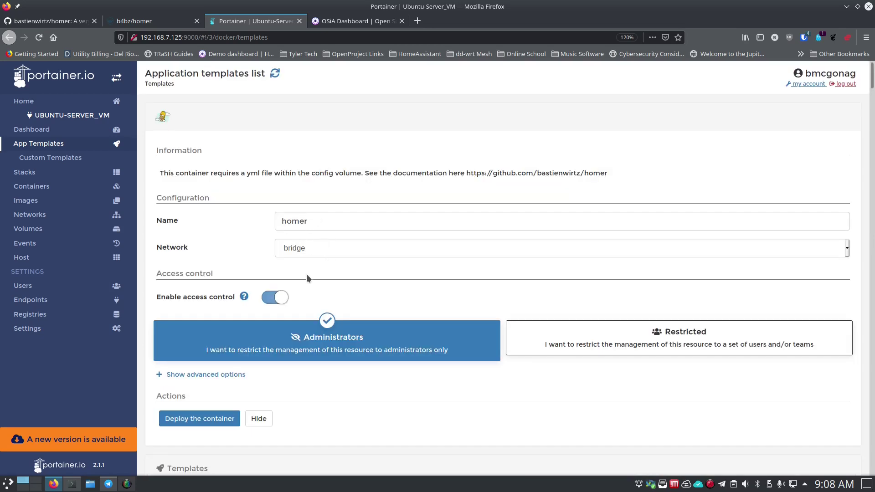
left_click(201, 375)
scroll(198, 370, "down", 3)
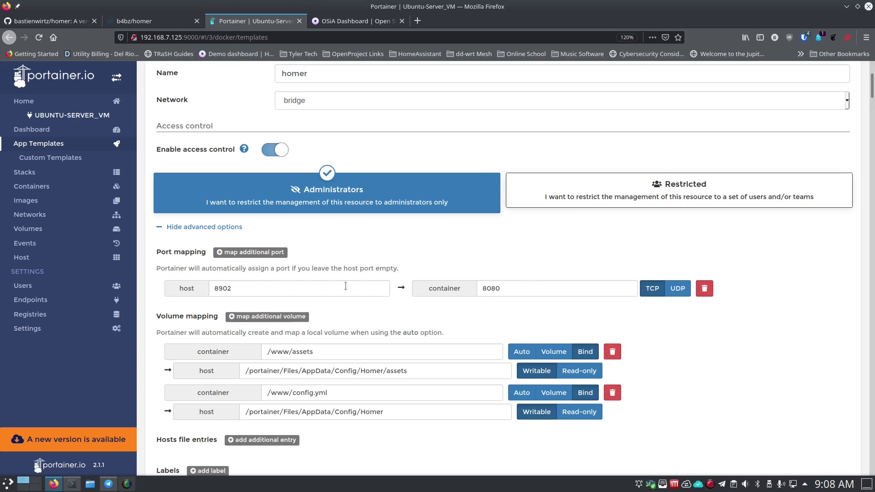
scroll(345, 286, "down", 3)
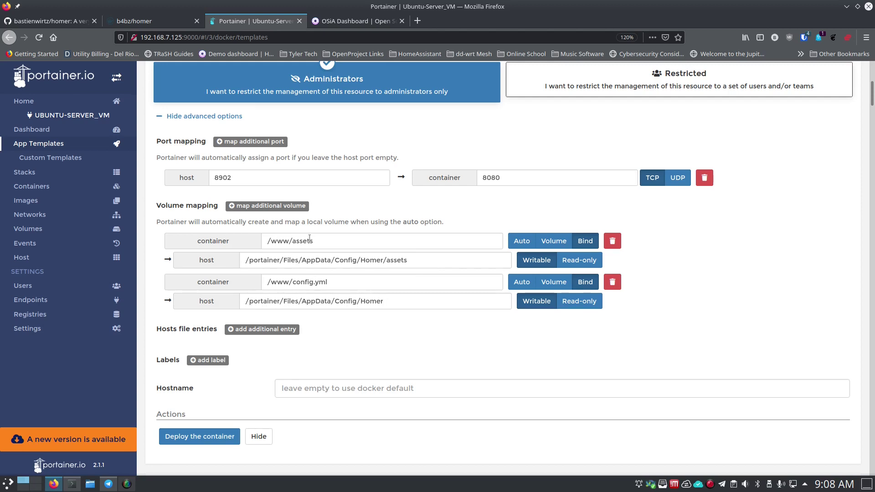
scroll(322, 317, "down", 3)
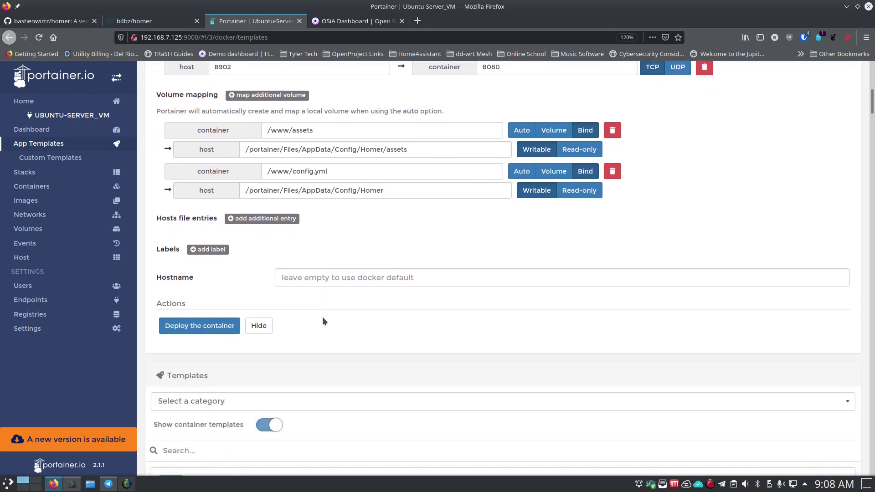
scroll(322, 316, "up", 8)
scroll(325, 321, "down", 10)
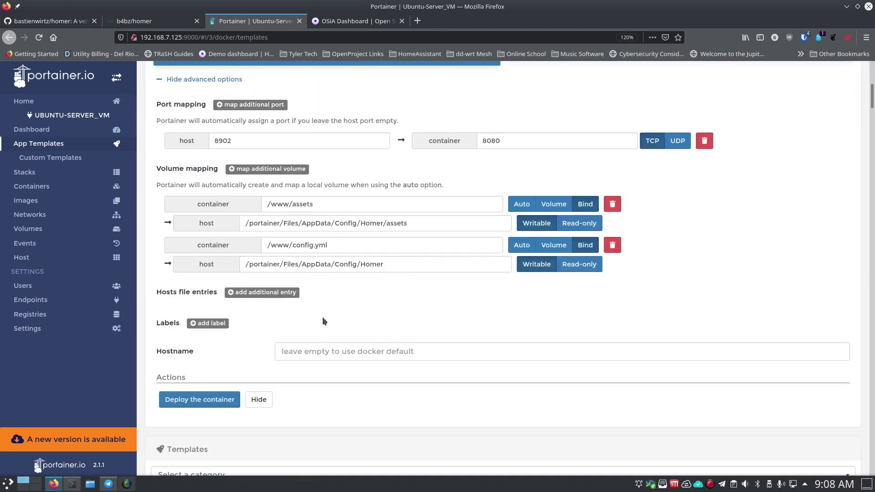
scroll(322, 320, "up", 10)
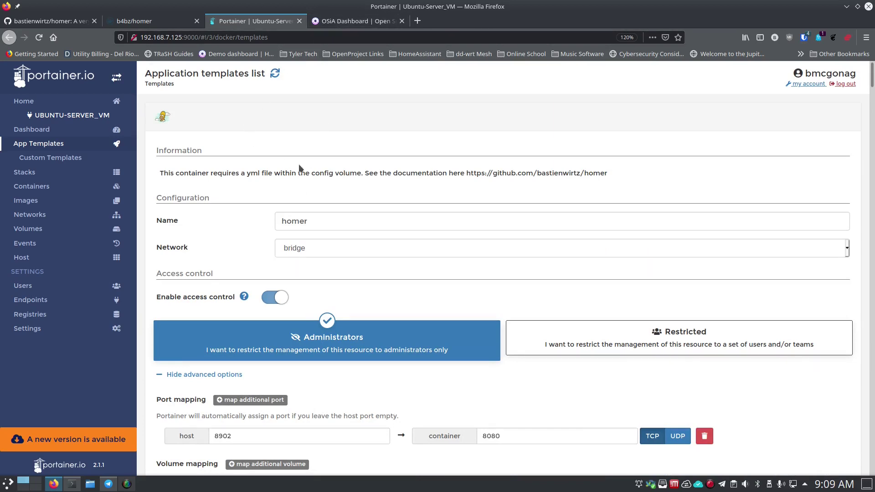
- Return to the b4bz/homer Docker Hub page and copy the complete docker run command for launching the container
left_click(151, 21)
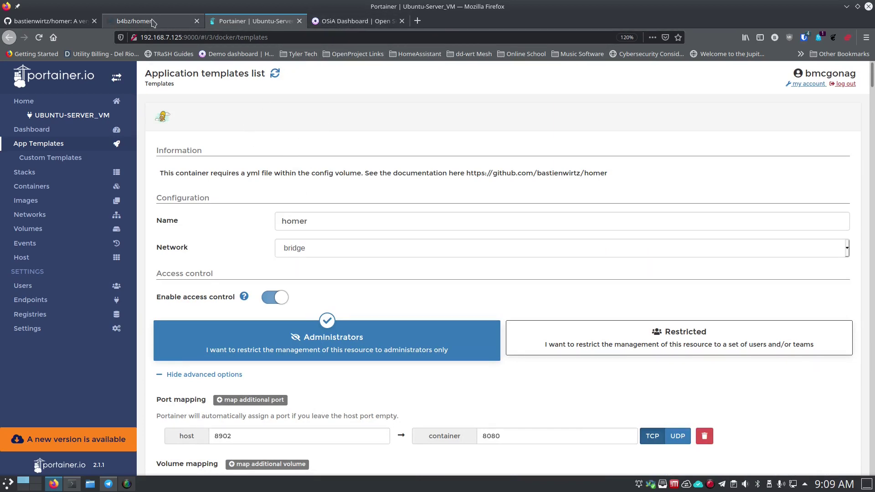
scroll(204, 265, "down", 15)
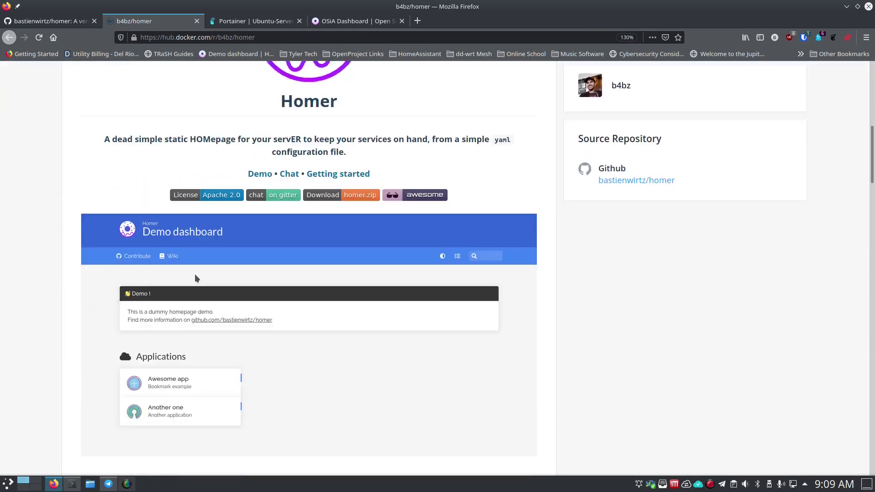
scroll(195, 274, "down", 10)
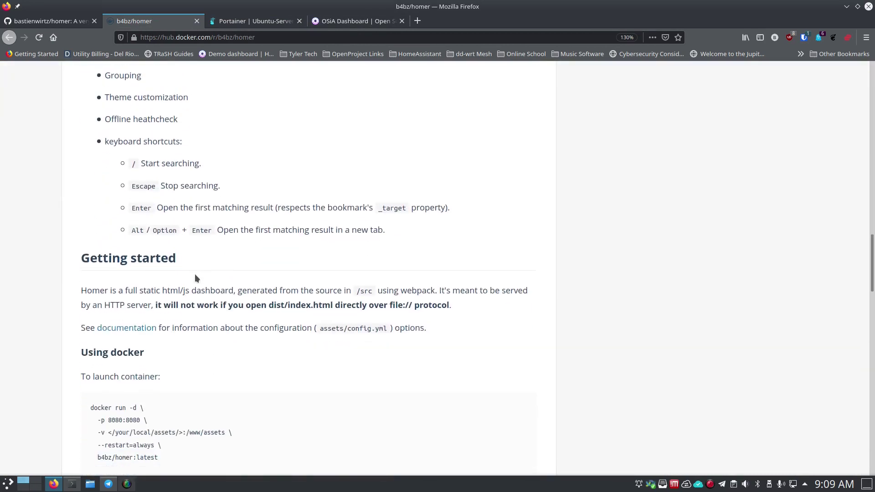
left_click_drag(88, 201, 174, 251)
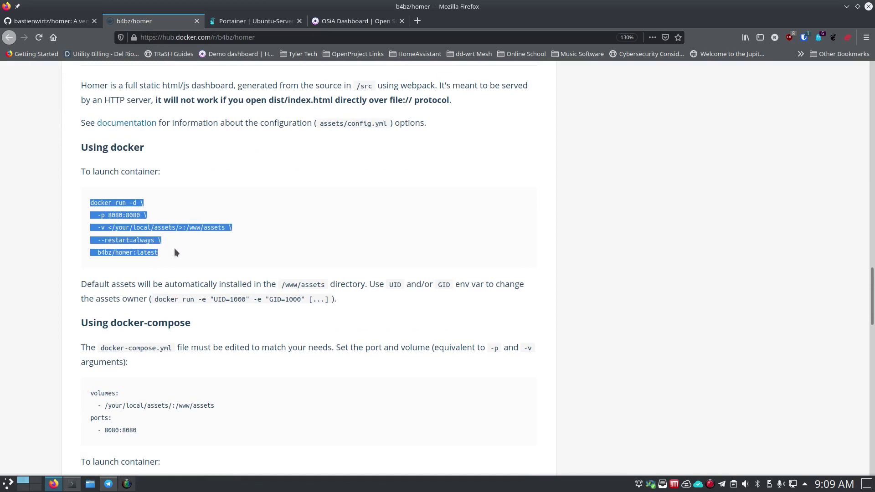
- Switch to Konsole, look over config.yml in nano, and leave it for the shell of the server at 192.168.7.125
left_click(72, 484)
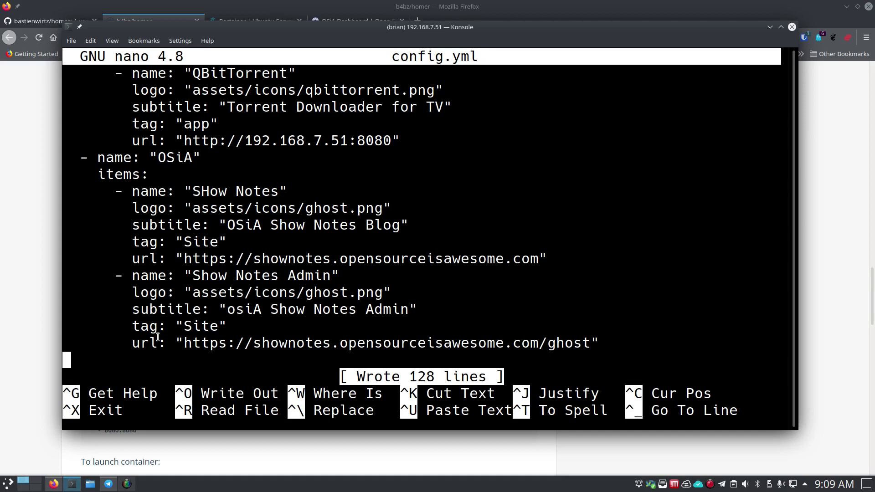
scroll(272, 238, "up", 6)
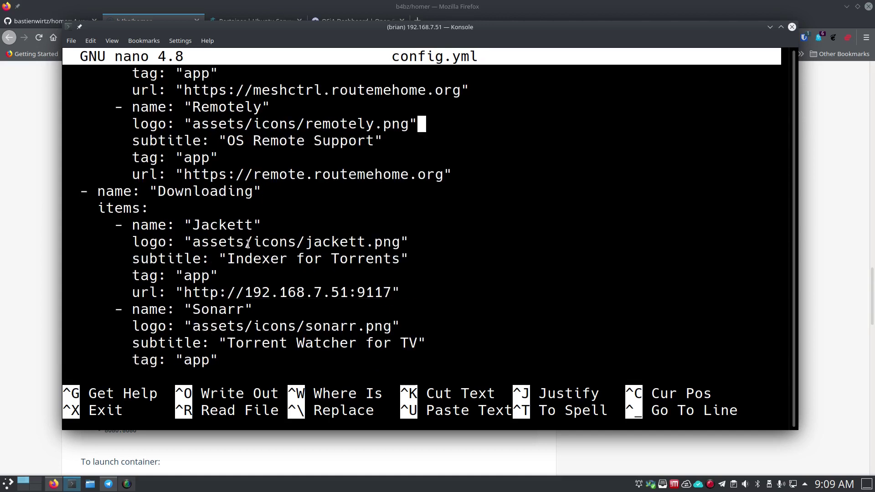
scroll(247, 244, "down", 6)
key("ctrl+x")
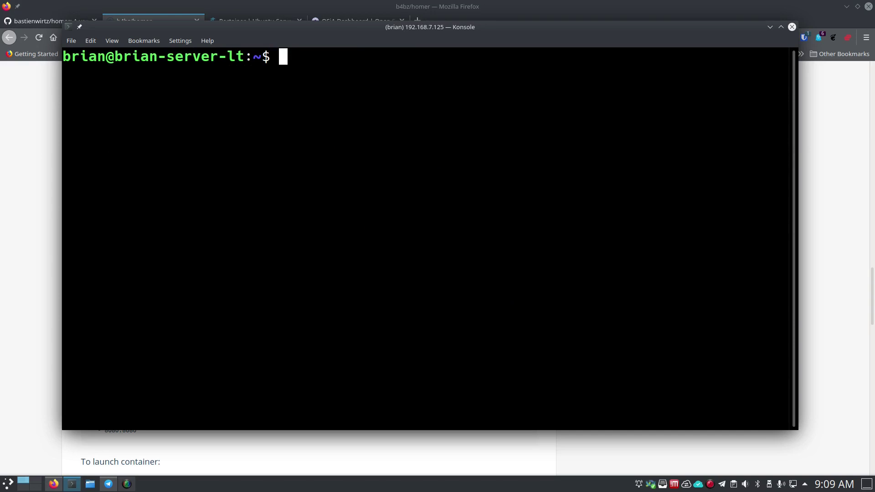
- Create a directory named homer in the home directory and list the contents to check for it
type("mkdir homer")
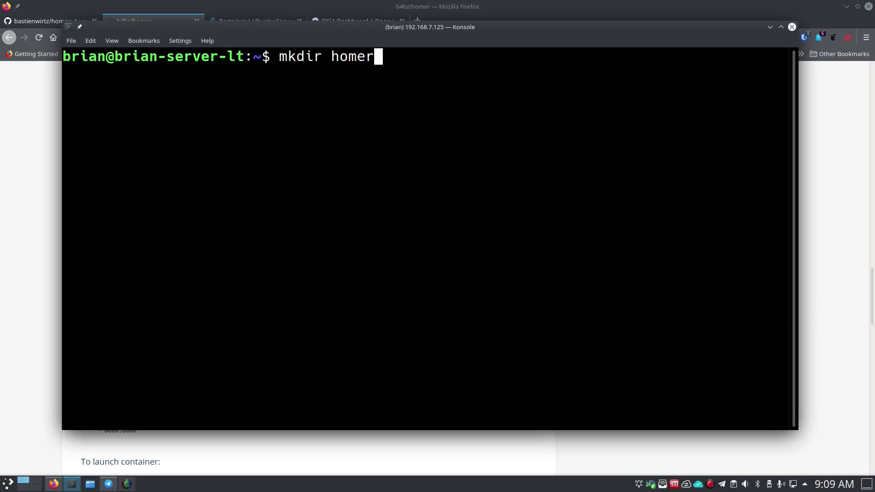
key("Return")
type("ls")
key("Return")
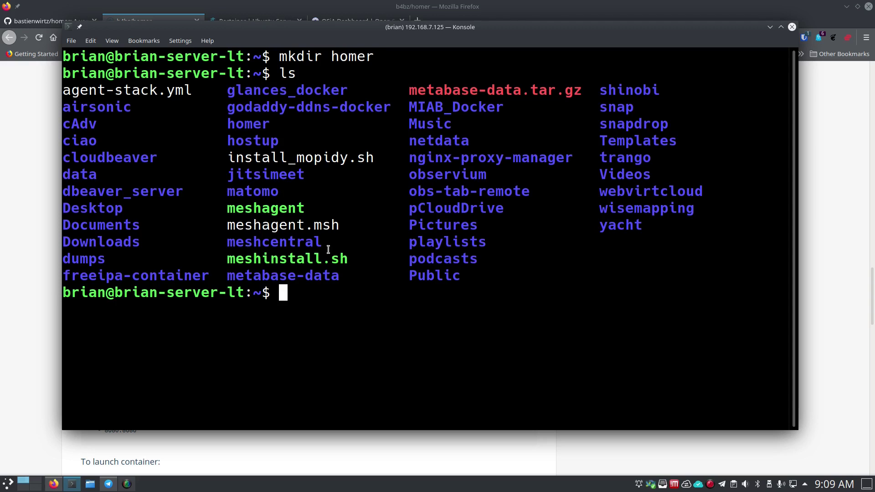
left_click_drag(282, 127, 220, 124)
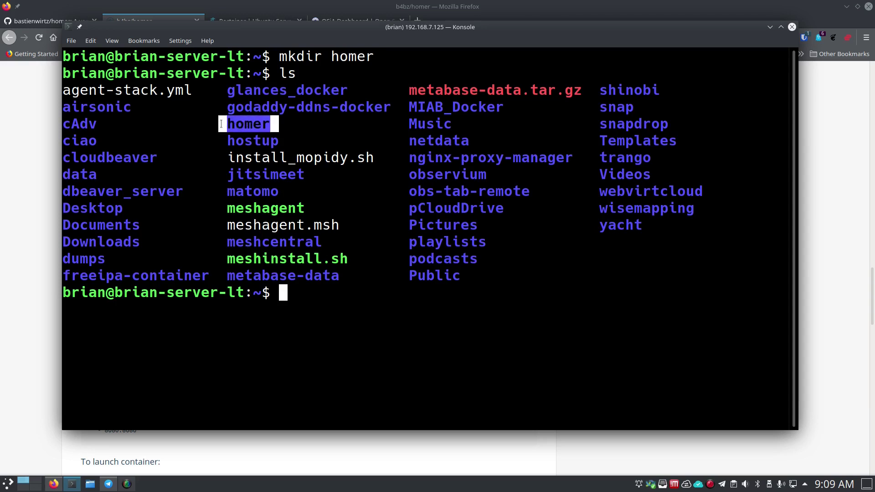
left_click(313, 295)
- Clear the terminal, paste the copied docker run command, and rework it onto a single line without the trailing backslash
type("clear")
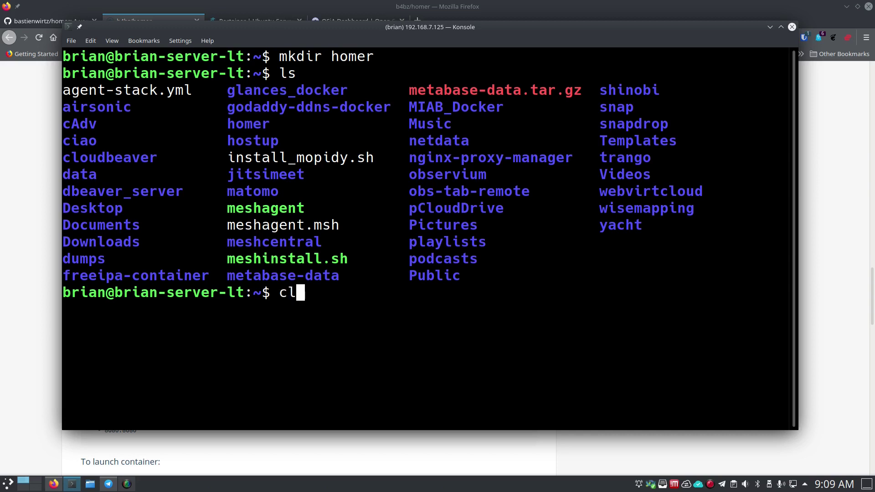
key("Return")
type("a")
key("BackSpace")
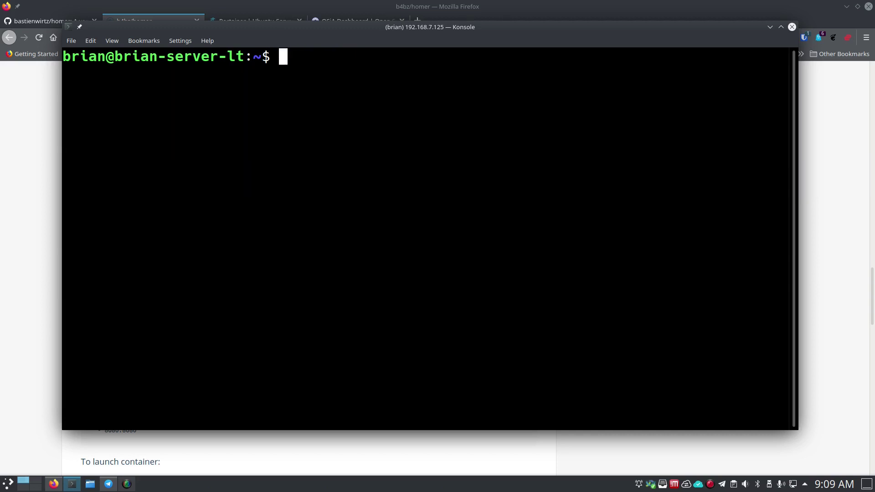
key("ctrl+shift+v")
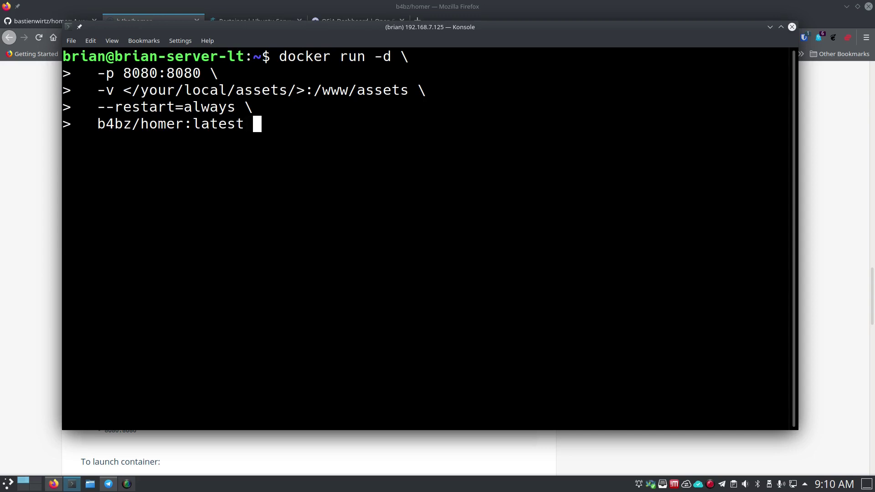
key("ctrl+c")
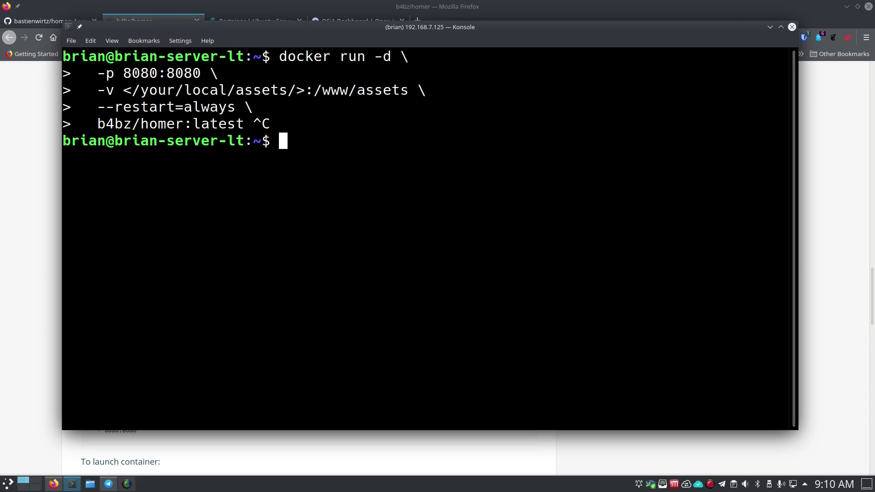
type("clear")
key("Return")
key("ctrl+shift+v")
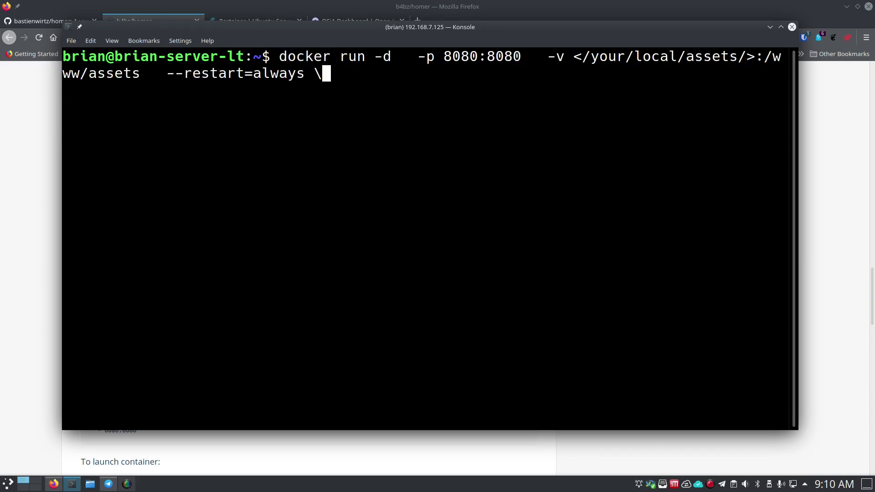
key("BackSpace")
- Copy the image name b4bz/homer:latest from the Docker Hub page and append it to the docker run command
left_click(35, 280)
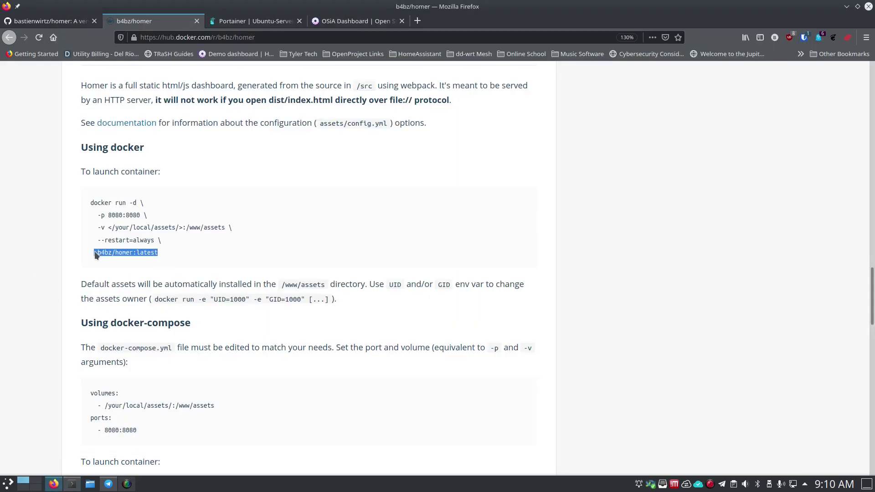
left_click(166, 256)
left_click(72, 484)
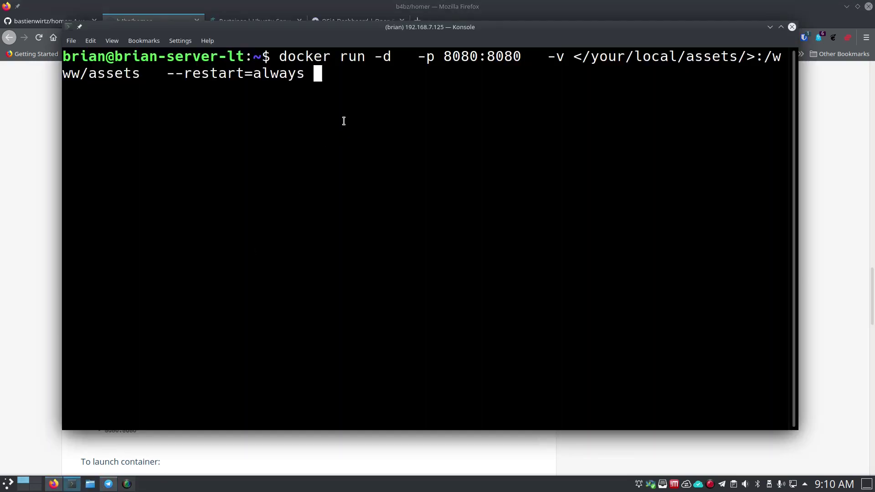
key("ctrl+shift+v")
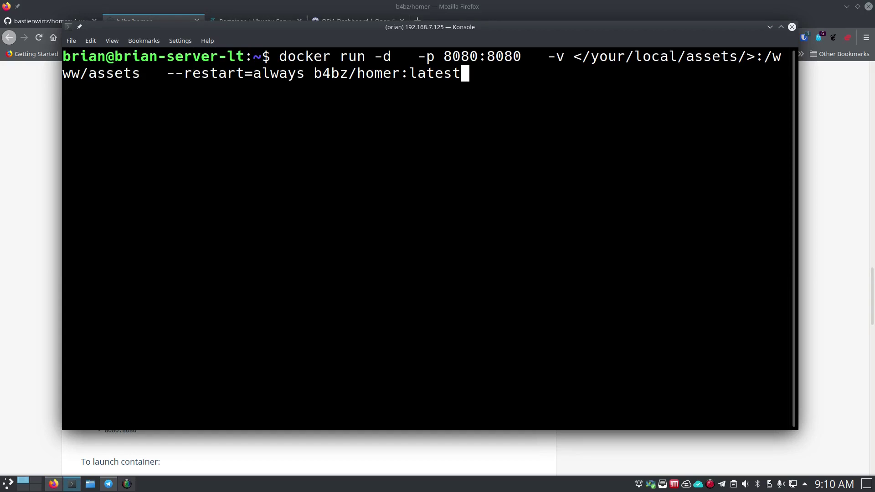
- Remove the two extra spaces before --restart=always in the docker run command
key("Left")
key("Left")
key("Left")
key("Left")
key("Left")
key("Left")
key("Left")
key("Left")
key("Left")
key("Left")
key("Left")
key("Left")
key("Left")
key("Left")
key("Left")
key("Left")
key("Left")
key("Left")
key("Left")
key("Left")
key("Left")
key("Left")
key("Left")
key("Left")
key("Left")
key("Left")
key("Left")
key("Left")
key("Left")
key("Left")
key("Left")
key("Left")
key("Left")
key("Left")
key("BackSpace")
key("BackSpace")
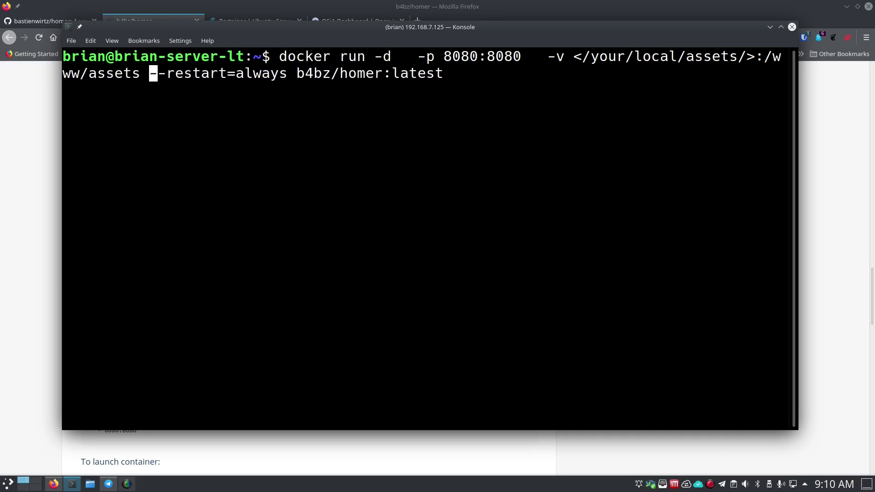
- Replace the volume's host path placeholder with the absolute path to homer/Config/Homer/assets in the user's home directory
key("Left")
key("Left")
key("Left")
key("Left")
key("Left")
key("Left")
key("Left")
key("Left")
key("Left")
key("Left")
key("BackSpace")
key("BackSpace")
key("BackSpace")
key("BackSpace")
key("BackSpace")
key("BackSpace")
key("BackSpace")
key("BackSpace")
key("BackSpace")
key("BackSpace")
key("BackSpace")
key("BackSpace")
key("BackSpace")
key("BackSpace")
key("BackSpace")
key("BackSpace")
key("BackSpace")
key("BackSpace")
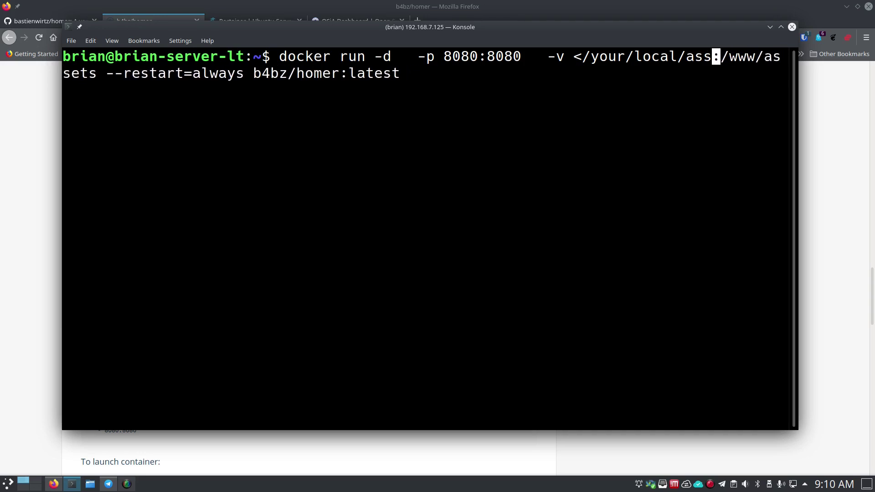
key("BackSpace")
key("BackSpace")
key("BackSpace")
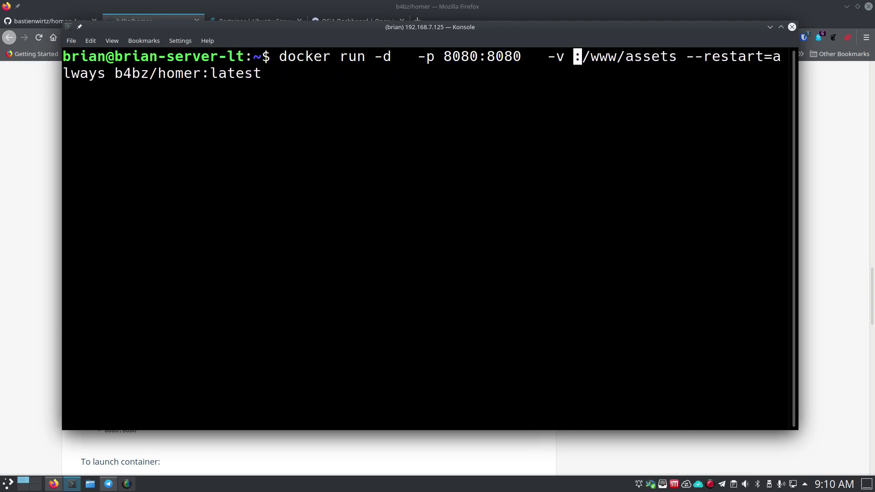
type("/hom")
type("e/brian/h")
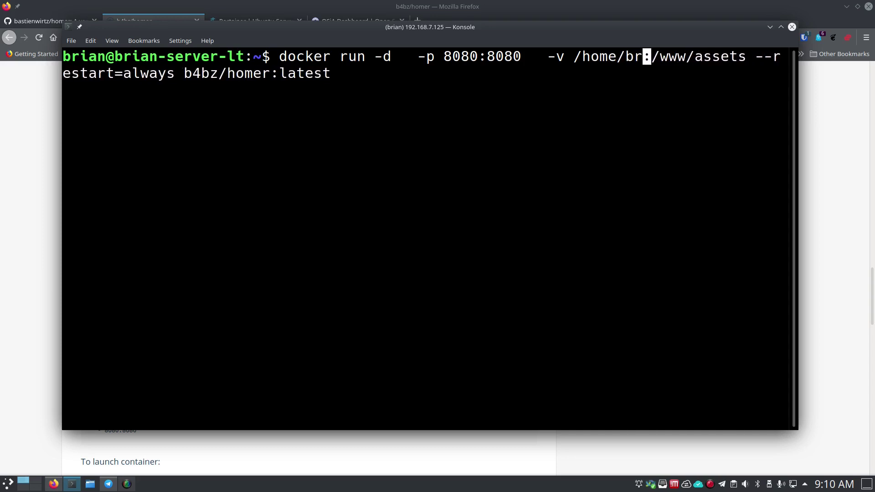
type("omer")
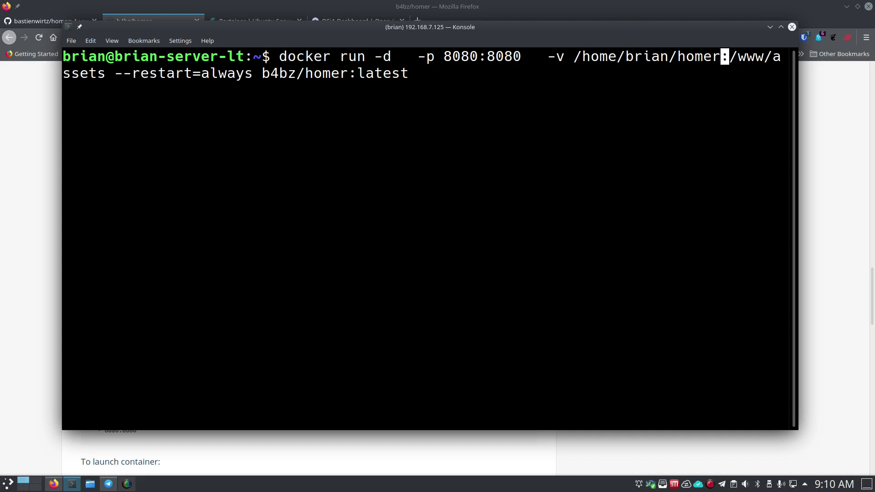
type("/C")
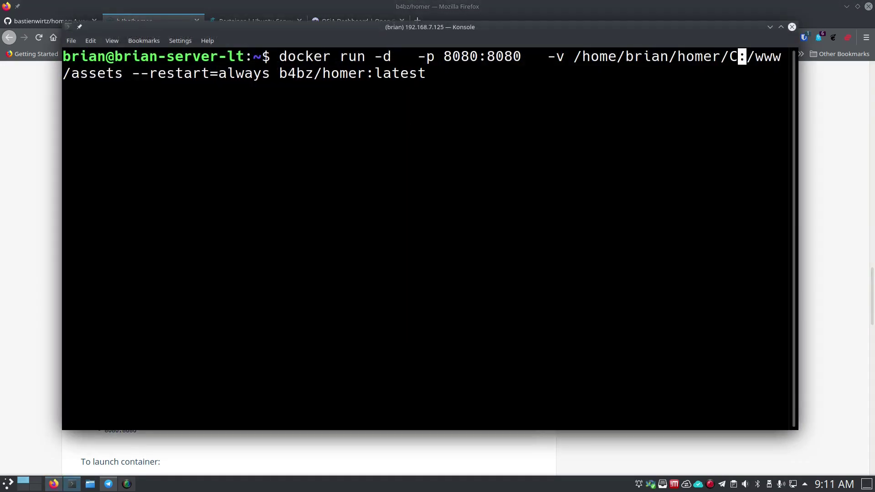
type("onfig/Hom")
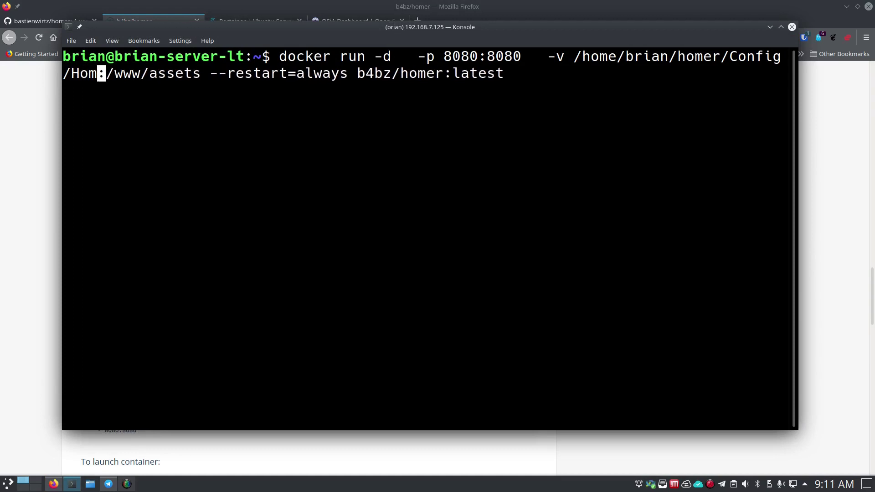
type("er/assets")
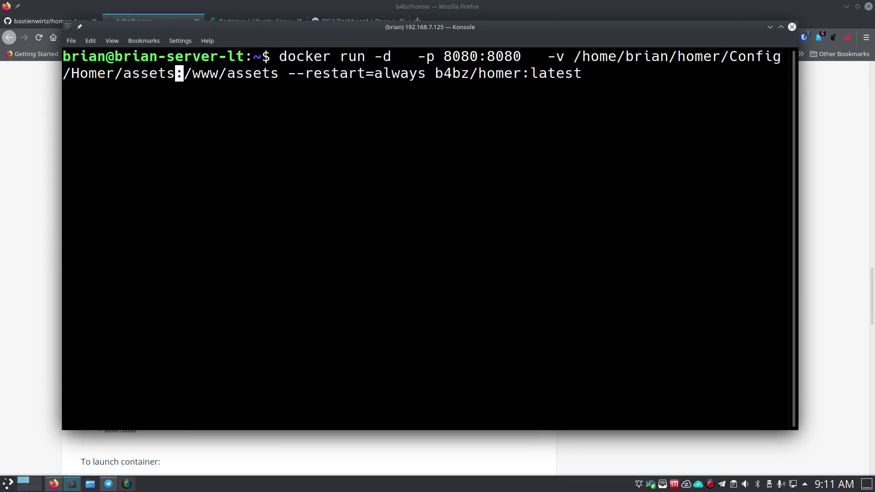
- Review the volume mapping in the docker run command, covering the host path and the /www/assets container path
key("Left")
key("Left")
key("Left")
key("Left")
key("Left")
key("Left")
key("Left")
key("Left")
key("Left")
key("Left")
key("Left")
key("Left")
key("Left")
key("Left")
key("Left")
key("Left")
key("Left")
key("Left")
key("Left")
key("Left")
key("Left")
key("Left")
key("Left")
key("Left")
key("Left")
key("Left")
key("Left")
key("Left")
key("Left")
key("Left")
key("Left")
key("Left")
key("Left")
key("Left")
key("Right")
key("Right")
key("Right")
key("Right")
key("Right")
key("Right")
key("Right")
key("Right")
key("Left")
key("Left")
key("Left")
key("Left")
key("Left")
key("Right")
key("Right")
key("Right")
key("Right")
key("Right")
key("Right")
key("Right")
key("Right")
key("Right")
key("Right")
key("Right")
key("Right")
key("Right")
key("Right")
key("Right")
key("Right")
key("Right")
key("Right")
key("Right")
key("Right")
key("Right")
key("Right")
key("Right")
key("Right")
key("Right")
key("Right")
key("Right")
key("Right")
key("Right")
key("Right")
key("Right")
key("Right")
key("Right")
key("Right")
key("Right")
key("Right")
key("Right")
key("Right")
key("Right")
key("Right")
key("Right")
key("Right")
key("Right")
- Remove the two extra spaces before the -v option in the docker run command
key("Left")
key("Left")
key("Left")
key("Left")
key("Left")
key("ctrl+Left")
key("ctrl+Left")
key("ctrl+Left")
key("ctrl+Left")
key("ctrl+Left")
key("ctrl+Left")
key("ctrl+Left")
key("ctrl+Left")
key("Left")
key("Left")
key("BackSpace")
key("BackSpace")
- Set the host port in the docker run command's port mapping to 8095, keeping container port 8080
key("Left")
key("Left")
key("Left")
key("Left")
key("Left")
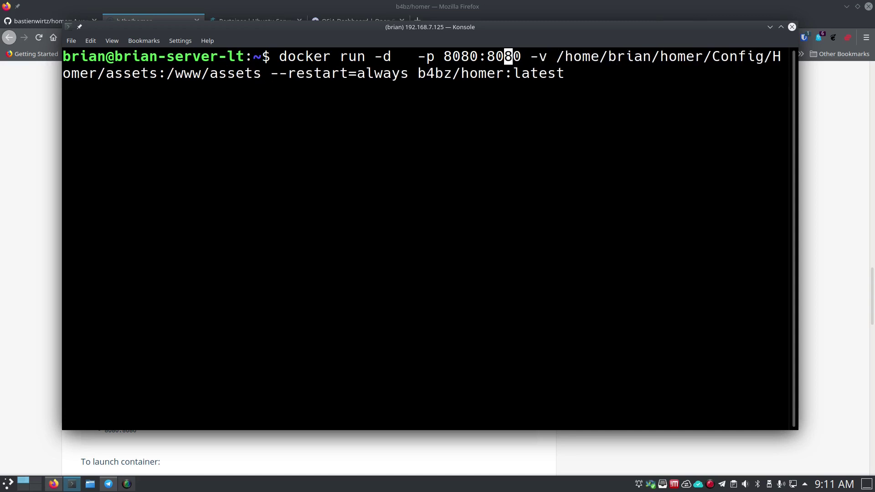
key("Left")
key("Left")
key("Right")
key("Left")
key("Left")
key("Left")
key("Left")
key("Right")
key("Right")
key("Right")
key("Right")
key("BackSpace")
key("BackSpace")
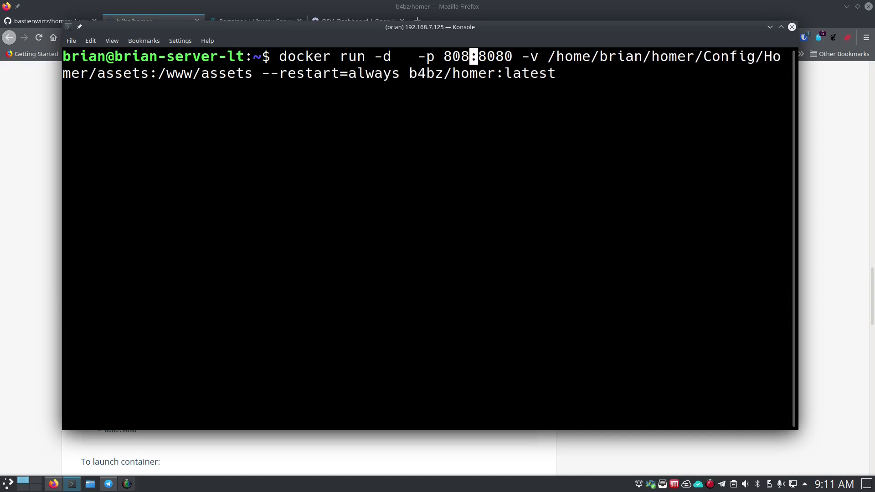
type("96")
key("BackSpace")
type("5")
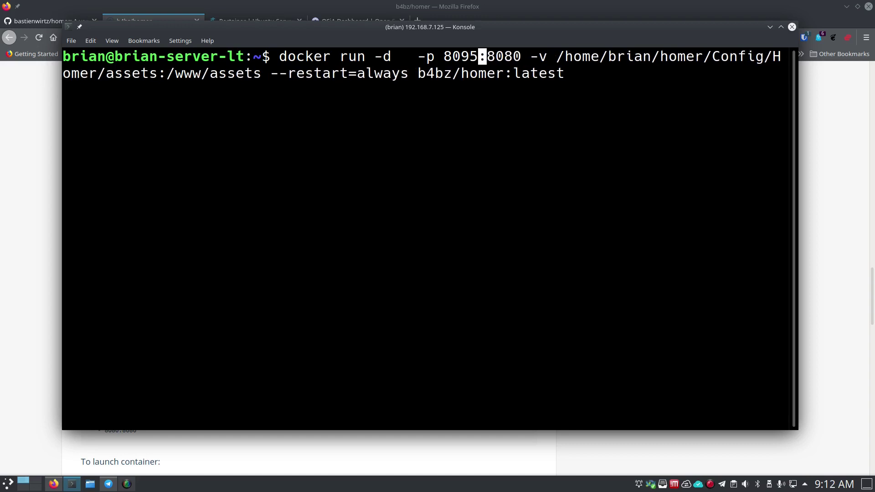
- Remove the two extra spaces before the -p option in the docker run command
key("Left")
key("Left")
key("Left")
key("Left")
key("Left")
key("Left")
key("Left")
key("BackSpace")
key("BackSpace")
key("Right")
key("Right")
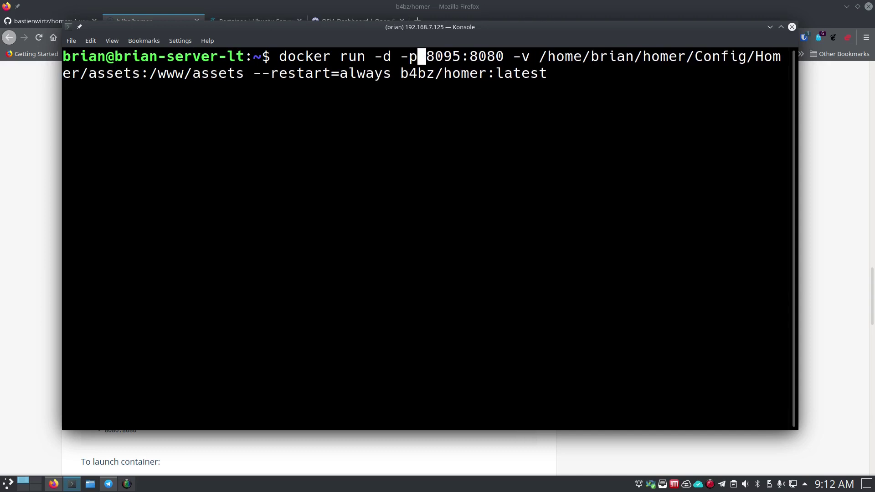
- Examine the port mapping in the docker run command, covering host port 8095 and container port 8080
key("Right")
key("Right")
key("Right")
key("Right")
key("Left")
key("Left")
key("Left")
key("Right")
key("Right")
key("Right")
key("Right")
key("Right")
key("Left")
key("Left")
key("Left")
key("Left")
key("Left")
key("Right")
key("Right")
key("Right")
key("Right")
key("Left")
key("Left")
key("Left")
key("Left")
key("Right")
key("Right")
key("Right")
key("Right")
key("Right")
key("Right")
key("Right")
key("Right")
key("Left")
key("Left")
key("Left")
key("Left")
key("Left")
key("Left")
key("Left")
key("Left")
key("Right")
key("Right")
key("Right")
left_click_drag(505, 56, 470, 56)
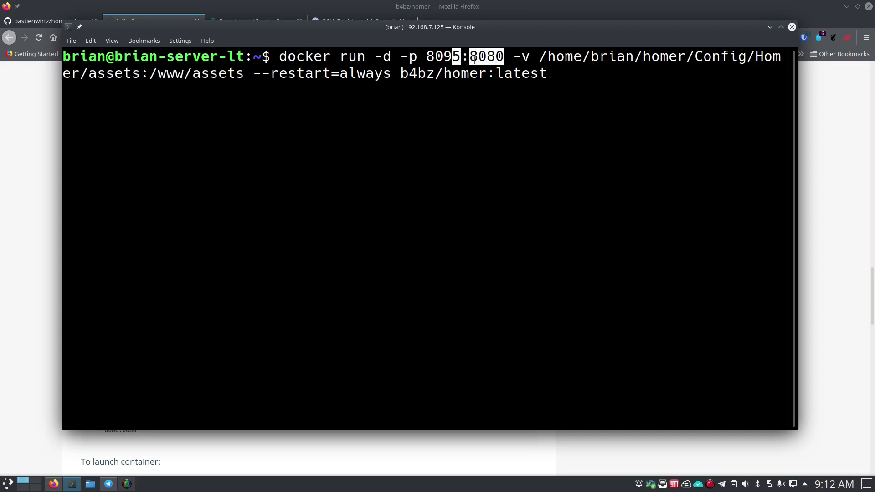
left_click(429, 56)
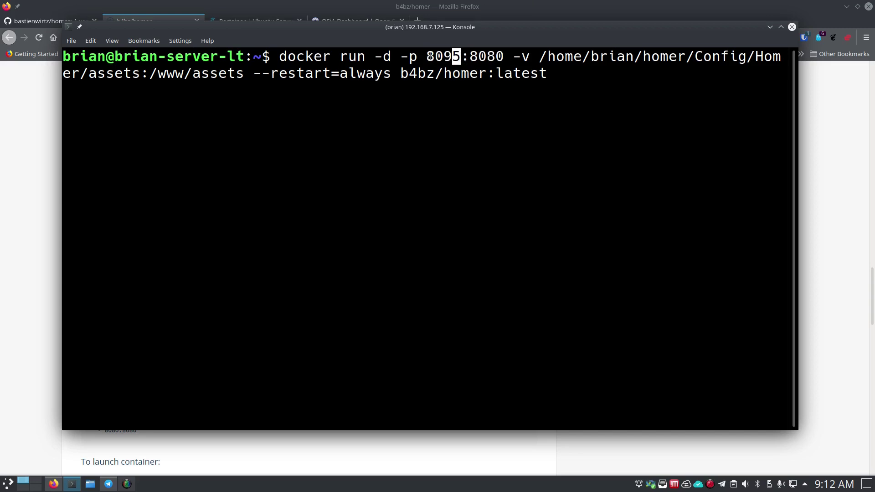
left_click_drag(429, 57, 451, 57)
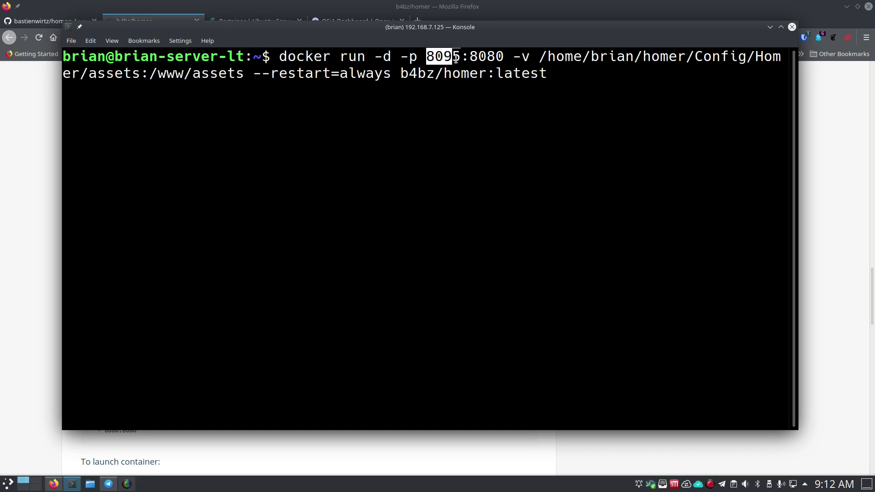
left_click(440, 105)
- Run the completed docker run command to start b4bz/homer:latest detached, mapping port 8095:8080 with --restart=always
key("Left")
key("Left")
key("Left")
key("Left")
key("Left")
key("Left")
key("Left")
key("Left")
key("Left")
key("Left")
key("Left")
key("Left")
key("Left")
key("Left")
key("Left")
key("Left")
key("Left")
key("Left")
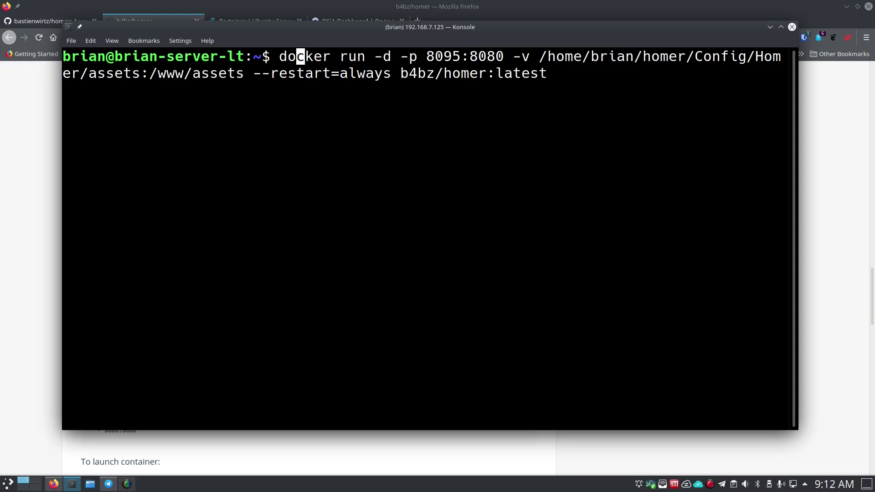
key("Right")
key("Right")
key("Right")
key("Right")
key("Right")
key("Right")
key("Right")
key("Right")
key("Right")
key("Right")
key("Right")
key("Right")
key("Right")
key("Right")
key("Right")
key("Right")
key("Right")
key("Right")
key("Right")
key("Right")
key("Right")
key("Right")
key("Right")
key("Right")
key("Right")
key("Right")
key("Right")
key("Right")
key("Right")
key("Right")
key("Right")
key("Right")
key("Right")
key("Right")
key("Right")
key("Right")
key("Right")
key("Right")
key("Right")
key("Right")
key("Right")
key("Right")
key("Right")
key("Right")
key("Right")
key("Right")
key("Right")
key("Right")
key("Right")
key("Right")
key("Right")
key("Right")
key("Right")
key("Right")
key("Right")
key("Right")
key("Right")
key("Right")
key("Right")
key("Right")
key("Right")
key("Right")
key("Right")
key("Right")
key("Right")
key("Right")
key("Right")
key("Right")
key("Right")
key("Right")
key("Right")
key("Right")
key("Right")
key("Right")
key("Right")
key("Right")
key("Right")
key("Right")
key("Right")
key("Right")
key("Right")
key("Right")
key("Right")
key("Right")
key("Right")
key("Right")
key("Right")
key("Right")
key("Right")
key("Right")
key("Right")
key("Right")
key("Right")
key("Right")
key("Right")
key("Right")
key("Right")
key("Right")
key("Right")
key("Right")
key("Right")
key("Right")
key("Right")
key("Right")
key("Right")
key("Right")
key("Right")
key("Right")
key("Right")
key("Right")
key("Right")
key("Right")
key("Return")
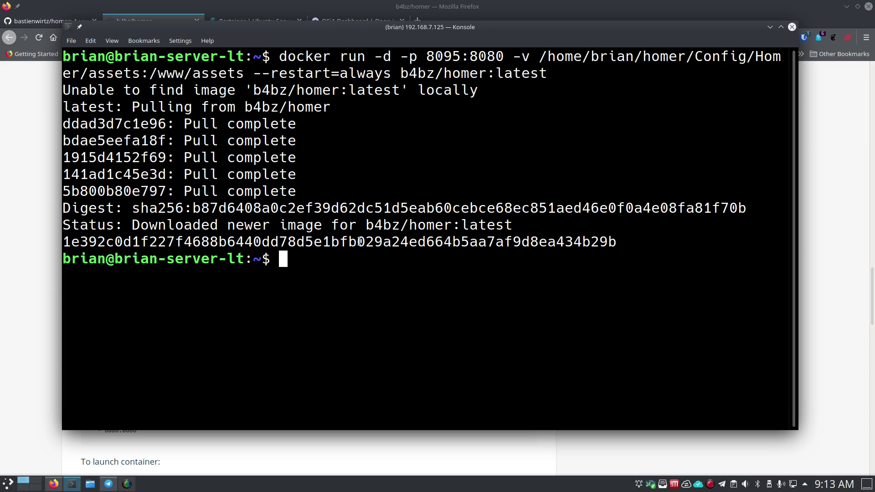
- Enter docker logs at the shell prompt
type("docker logs")
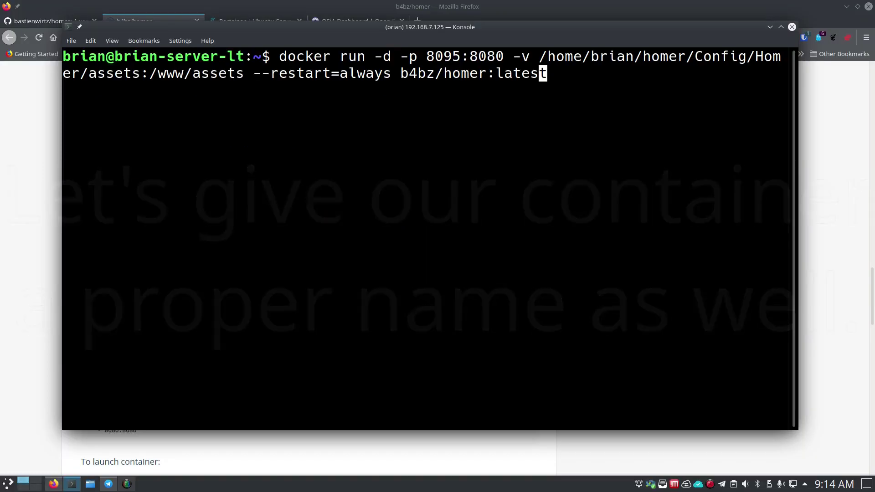
- Add --name="homer" before the --restart=always option in the docker run command and run it to start the container
key("Left")
key("Left")
key("Left")
key("Left")
key("Left")
key("Left")
key("Left")
key("Left")
key("Left")
key("Left")
key("Left")
key("Left")
key("Left")
key("Left")
key("Left")
key("Left")
key("Left")
key("Left")
key("Left")
key("Left")
key("Left")
key("Left")
key("Left")
key("Left")
key("Left")
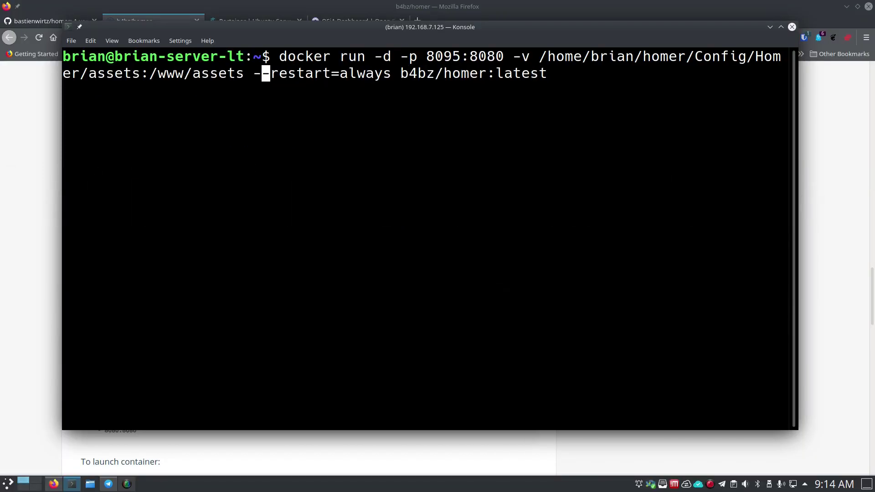
type("--name=")
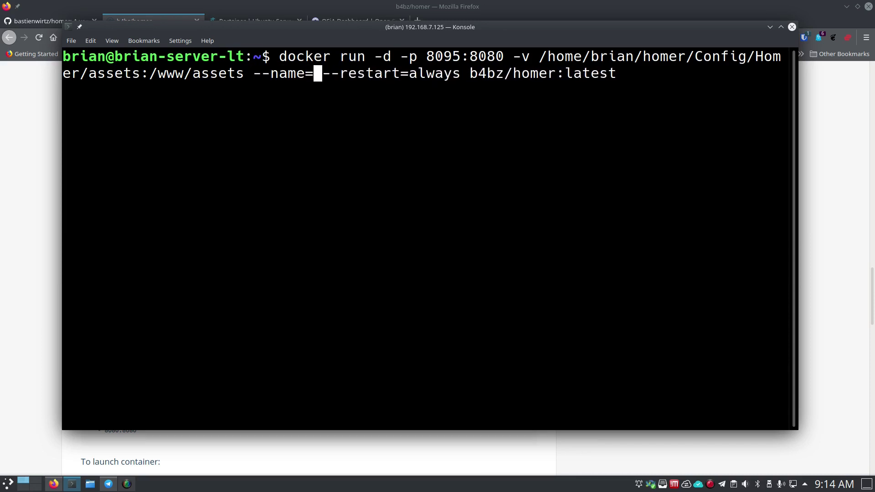
type("\"")
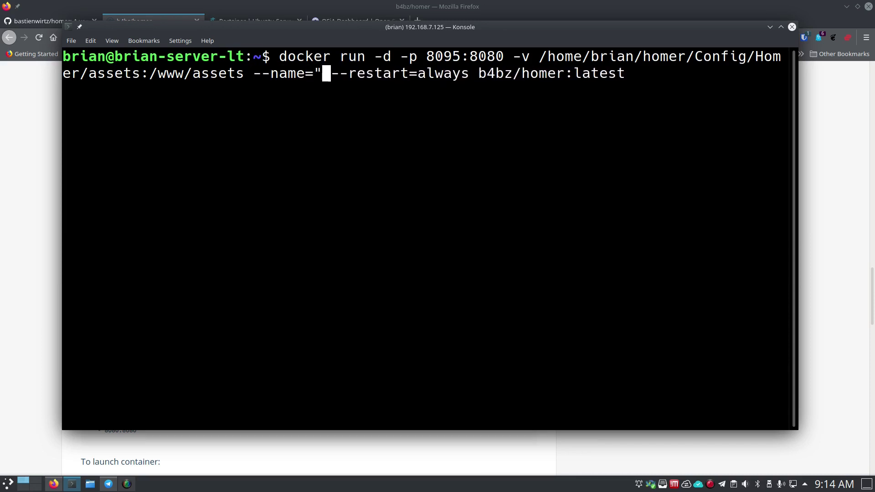
type("homer\"")
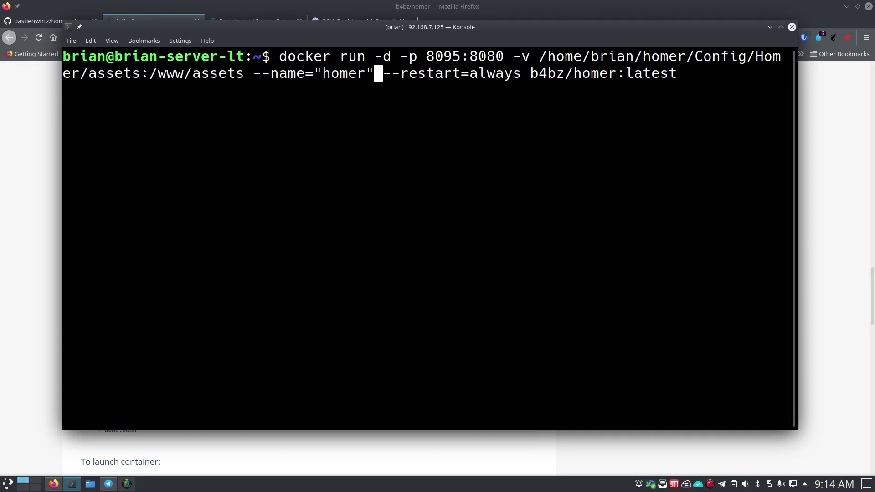
key("Return")
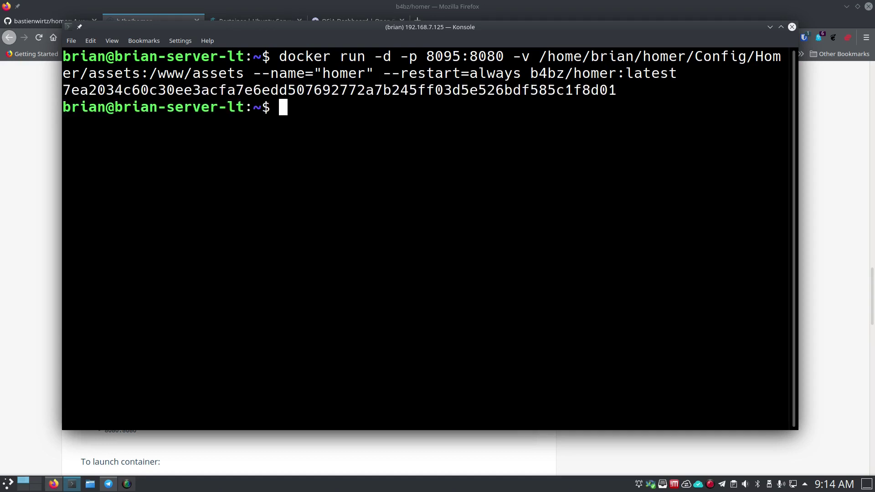
- List the running Docker containers with docker ps, check the homer container's entry, and clear the terminal
type("docker ps")
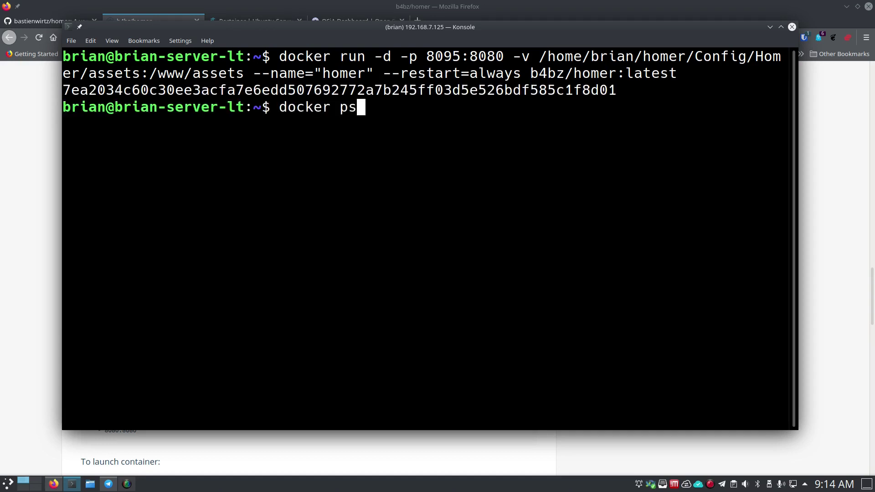
key("Return")
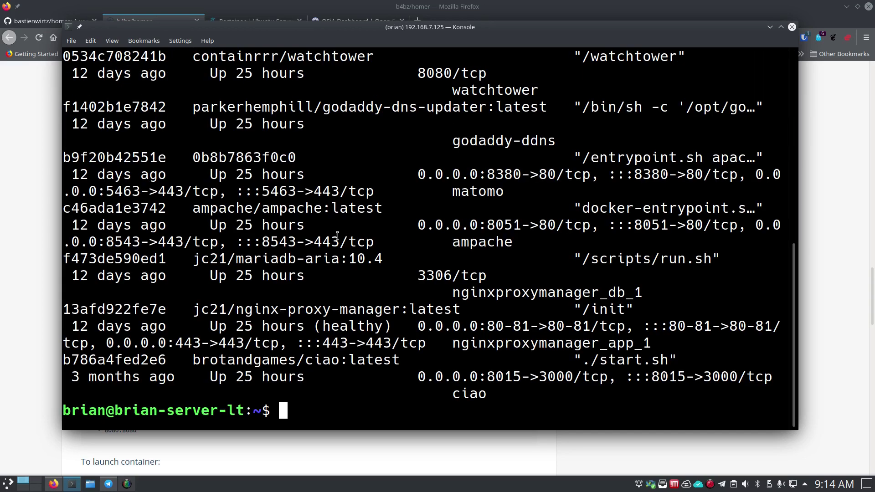
scroll(302, 290, "up", 4)
scroll(302, 290, "up", 4)
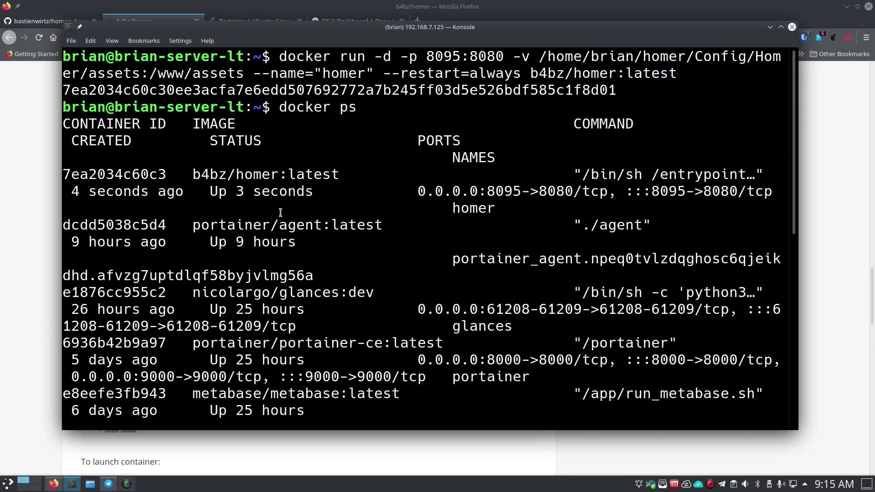
left_click_drag(494, 209, 452, 209)
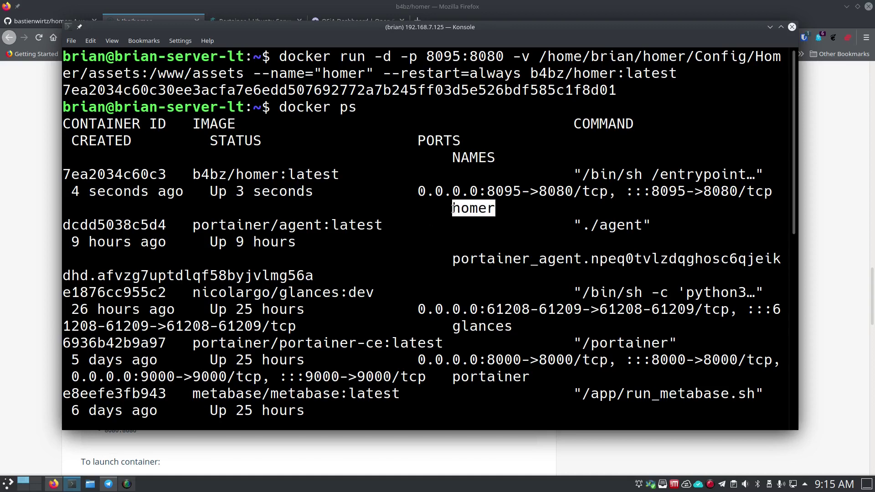
scroll(422, 269, "down", 8)
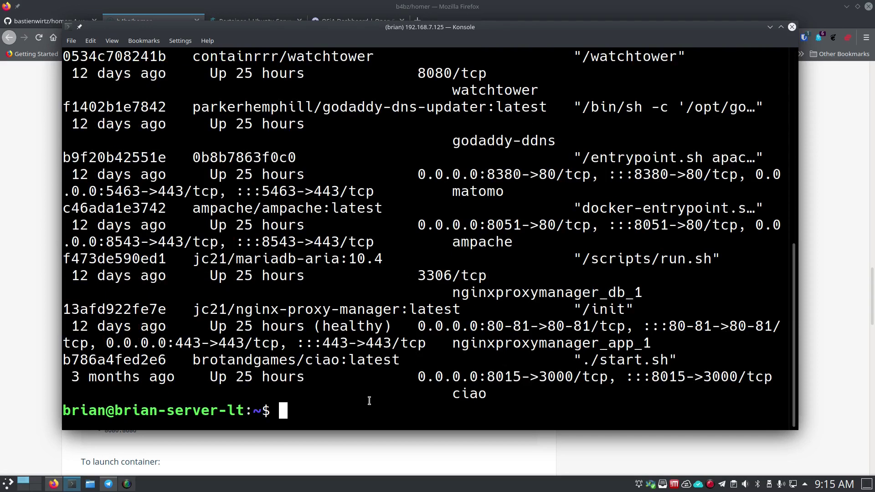
type("clear")
key("Return")
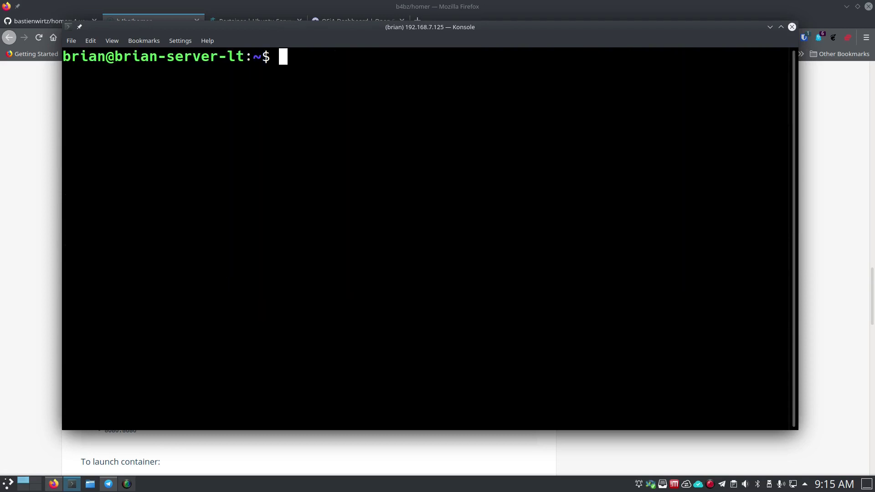
- Show the homer container's logs with docker logs homer, review the output, and clear the terminal
type("docker")
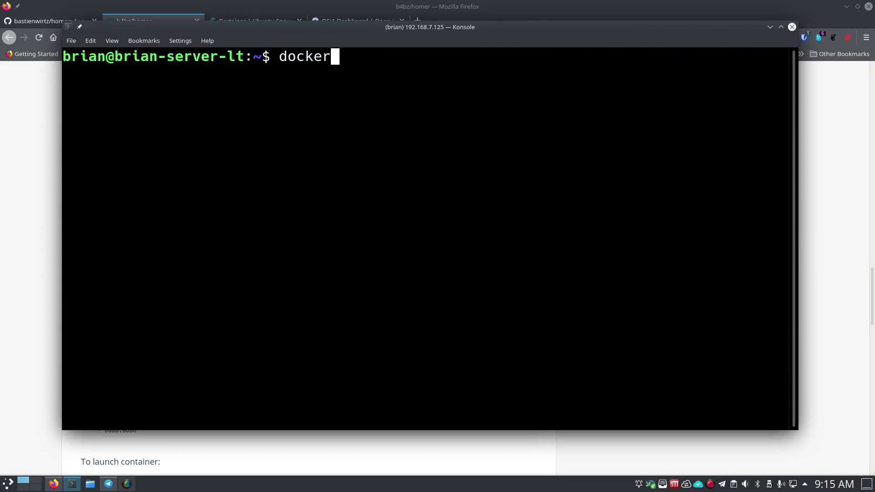
type("logs homer")
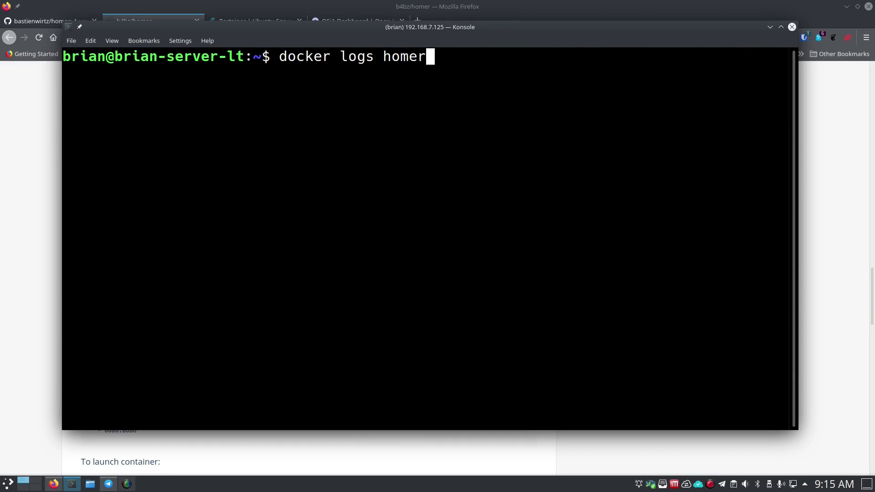
key("Return")
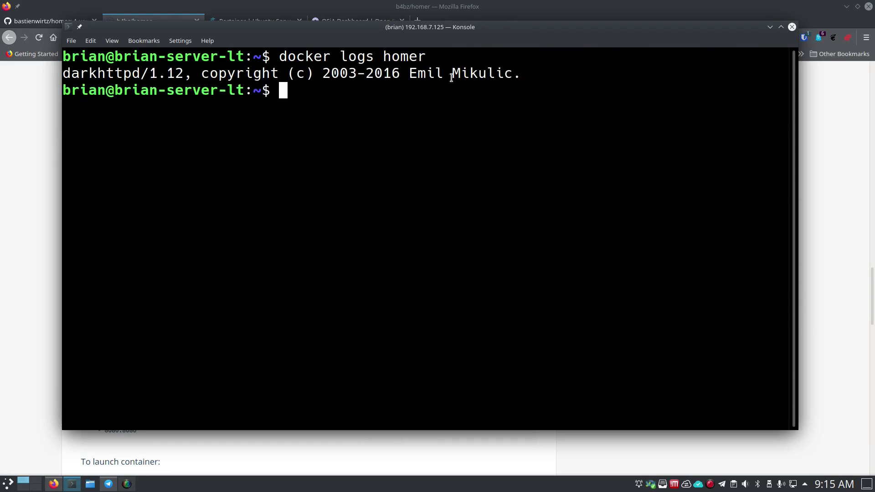
left_click_drag(520, 76, 76, 76)
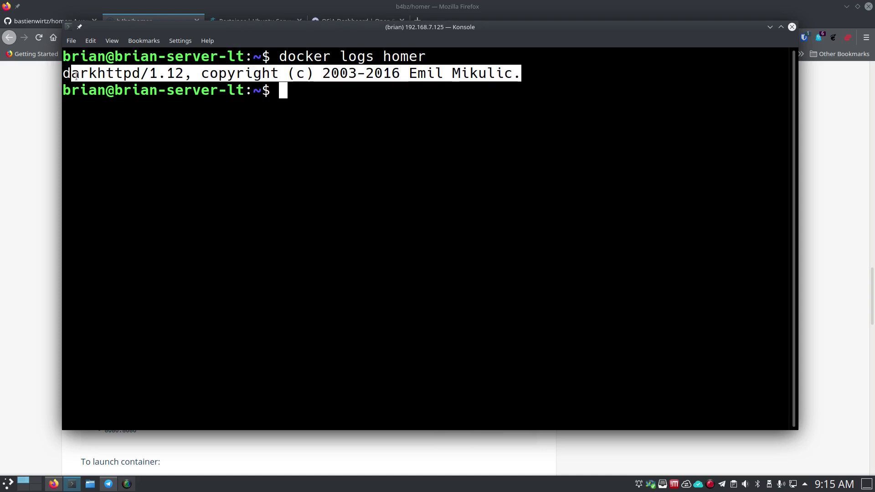
left_click(301, 90)
type("clear")
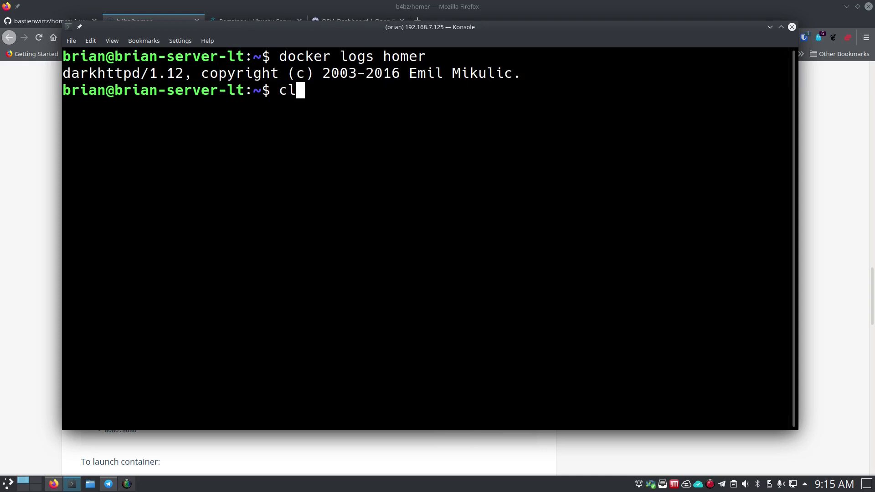
key("Return")
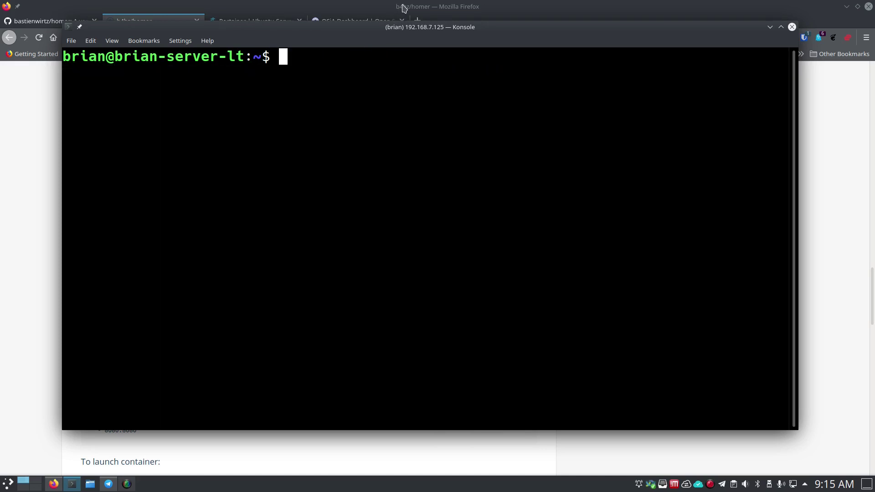
- Switch to Firefox and open the Homer dashboard at 192.168.7.125:8095 in a new tab
left_click(384, 5)
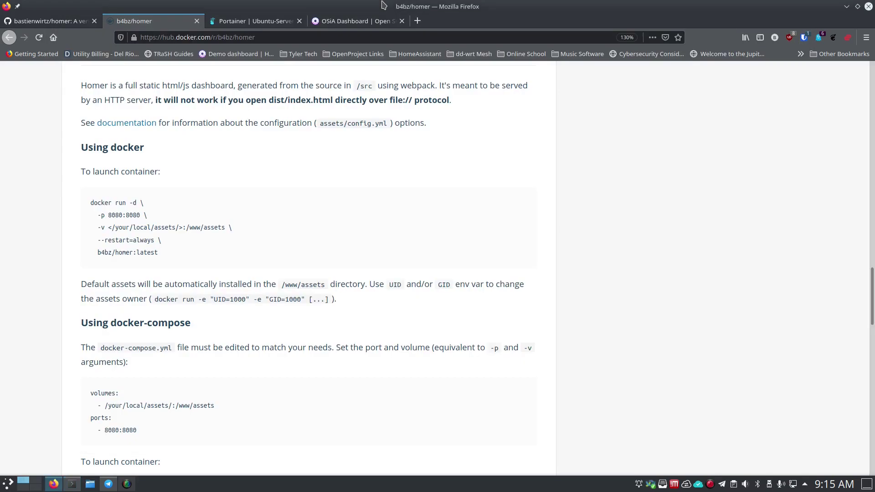
left_click(417, 20)
left_click(411, 37)
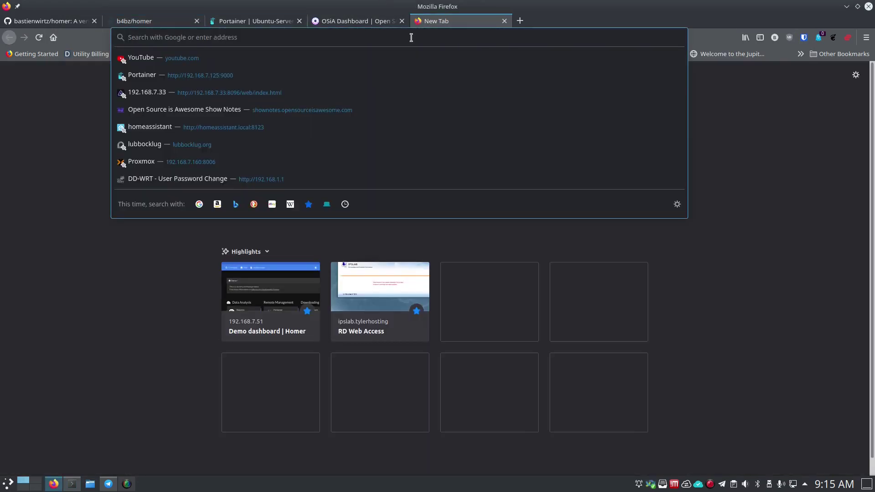
type("192.168.7.125:8095")
key("Return")
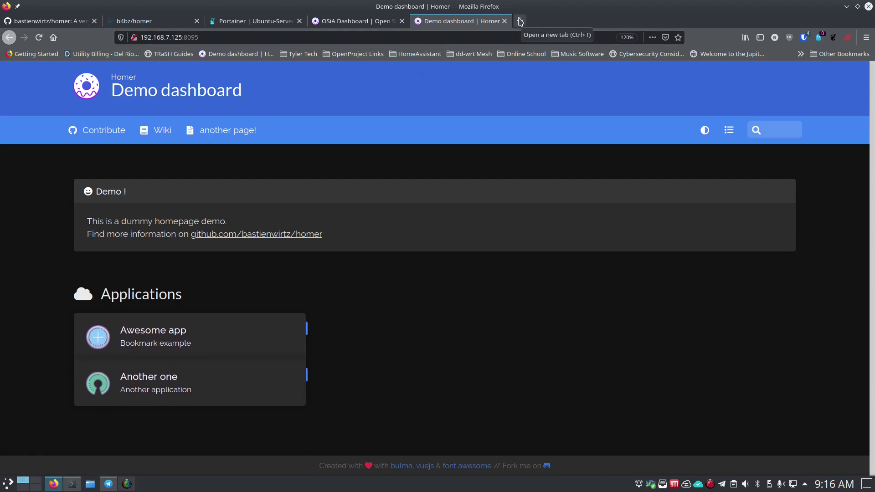
- Switch to the Konsole terminal and change the working directory to homer/Config/Homer/assets/
left_click(72, 484)
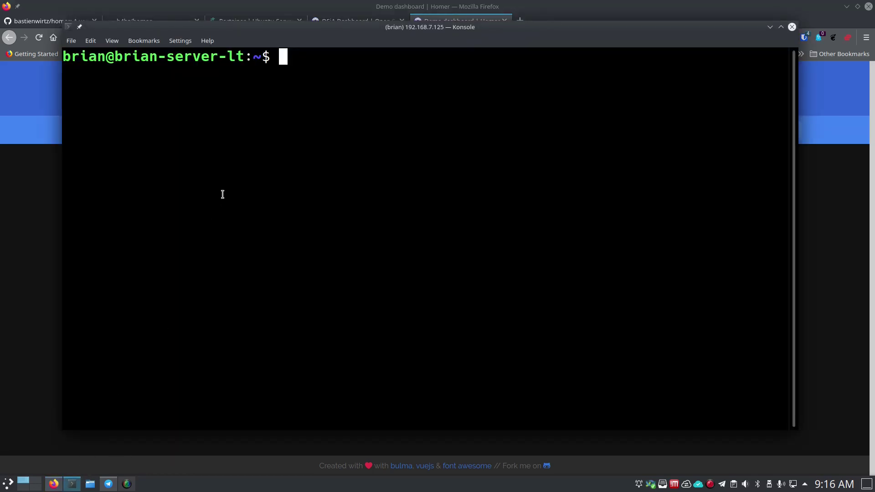
type("cd ho")
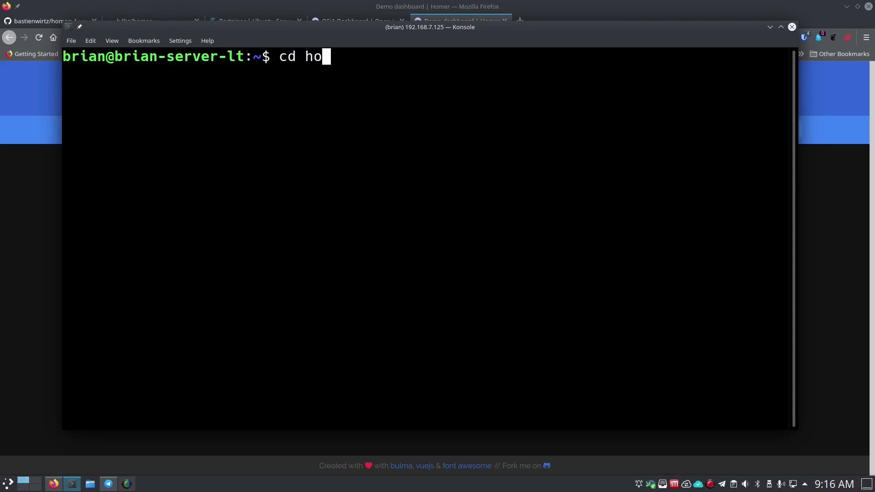
type("mer/C")
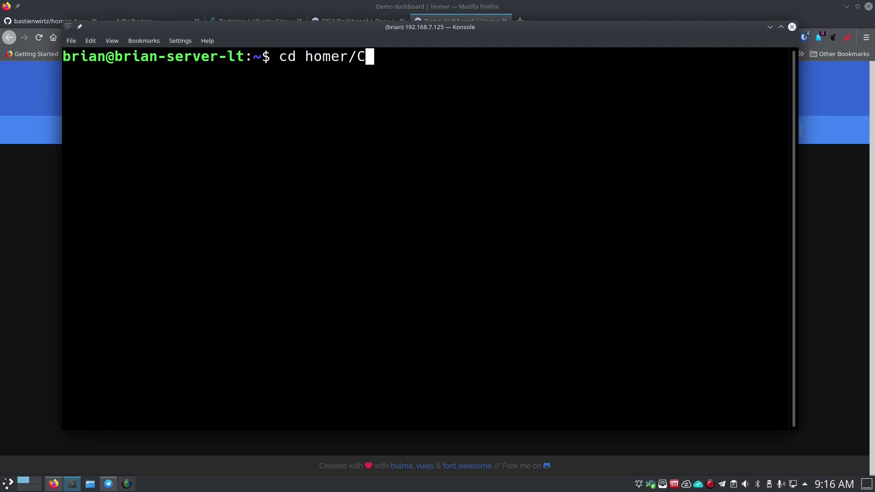
type("onfig/")
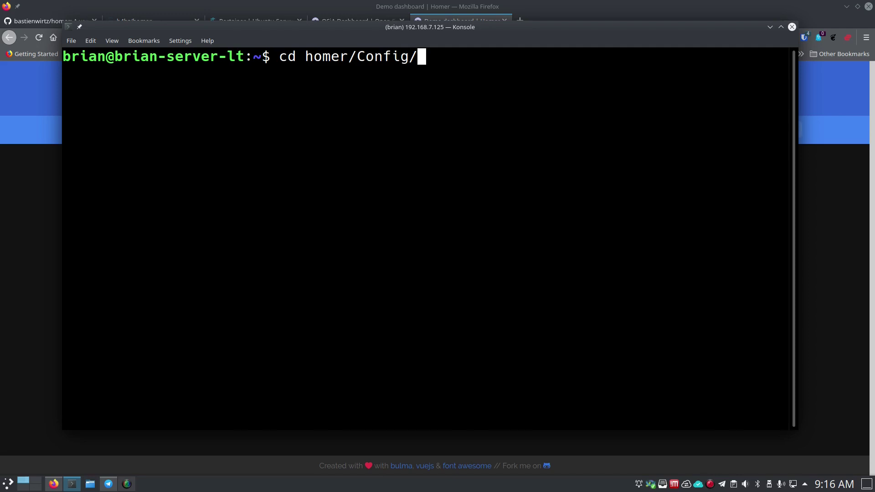
type("h")
key("Tab")
type("as")
key("Tab")
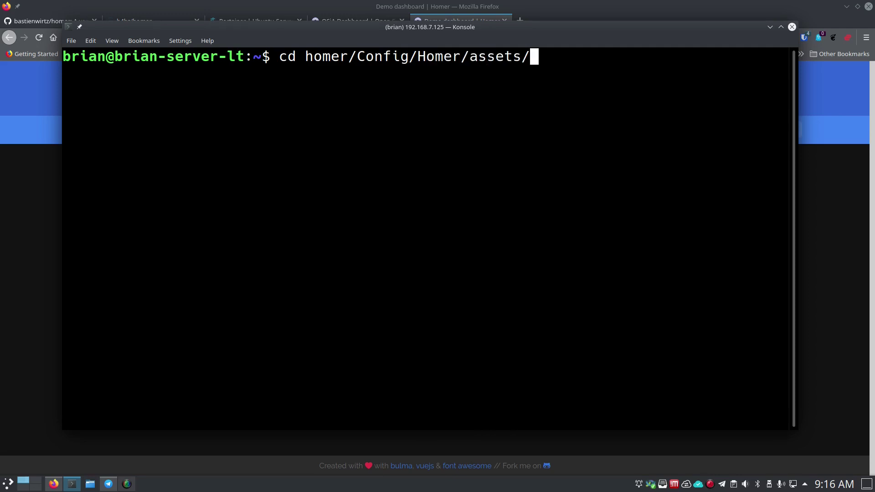
key("Return")
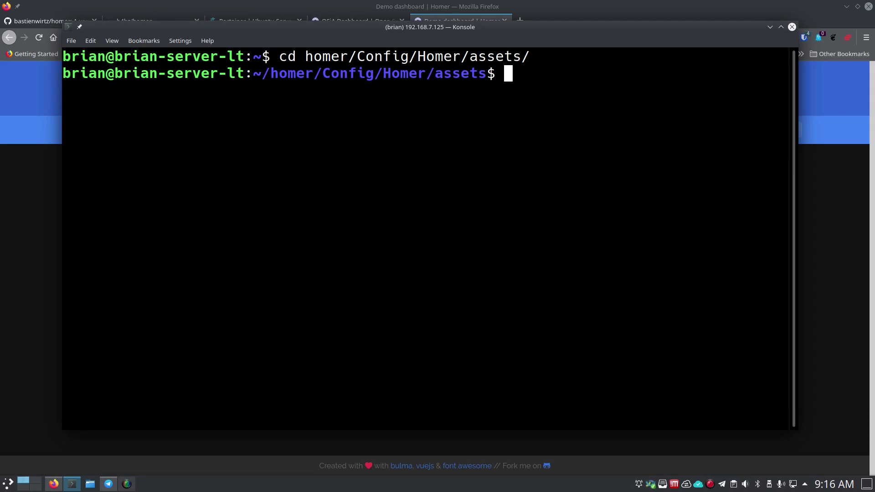
- List the assets folder's contents with ls and examine the config.yml file and the icons and tools folders
type("ls")
key("Return")
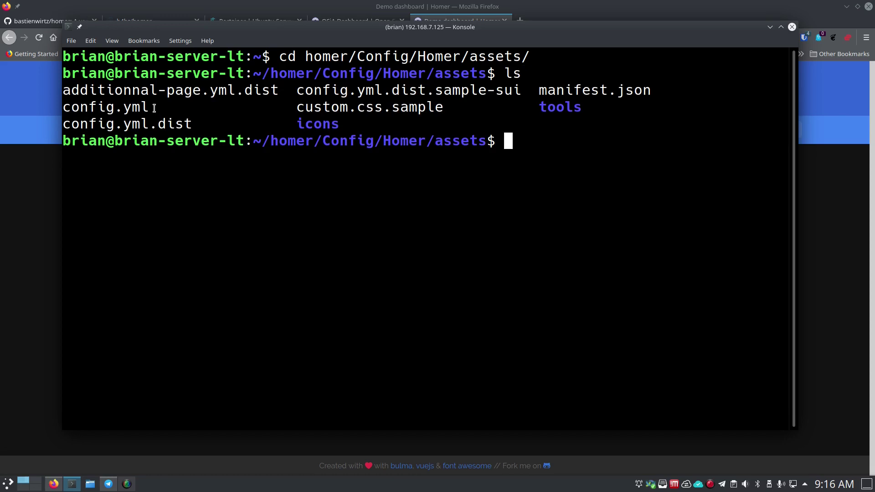
left_click_drag(154, 108, 63, 109)
left_click(175, 111)
left_click_drag(149, 108, 59, 109)
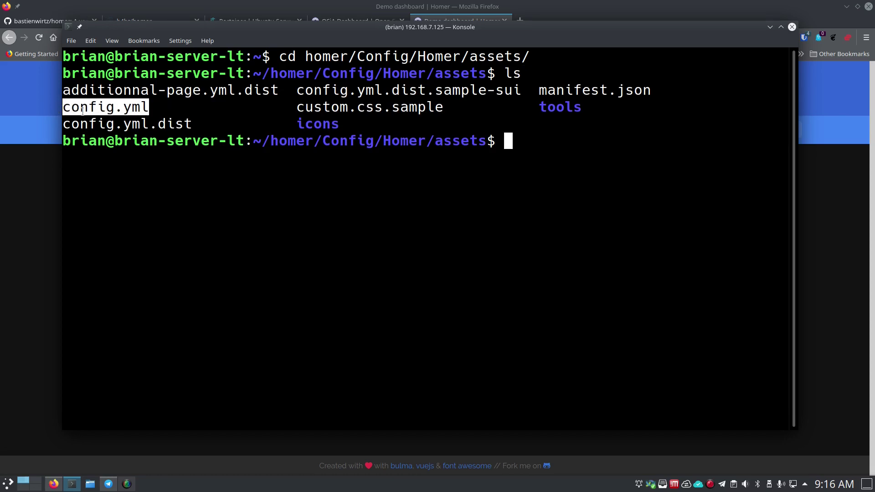
left_click(160, 111)
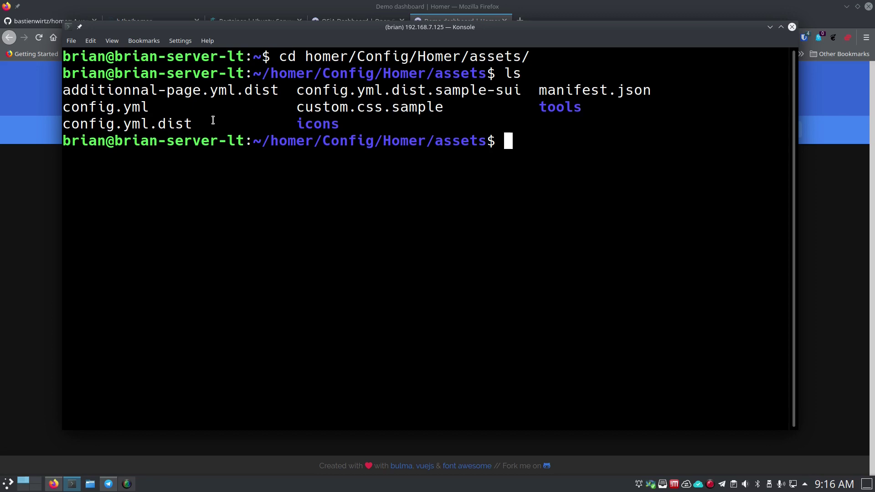
left_click_drag(151, 108, 59, 104)
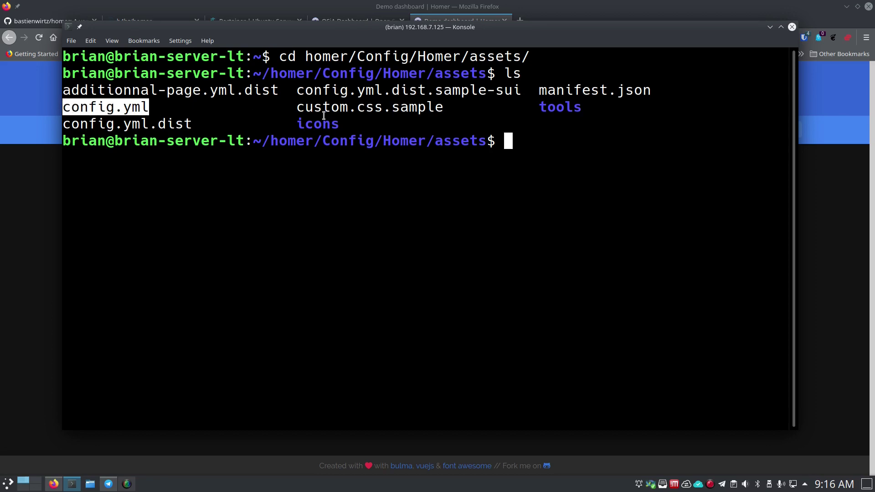
left_click_drag(342, 126, 296, 124)
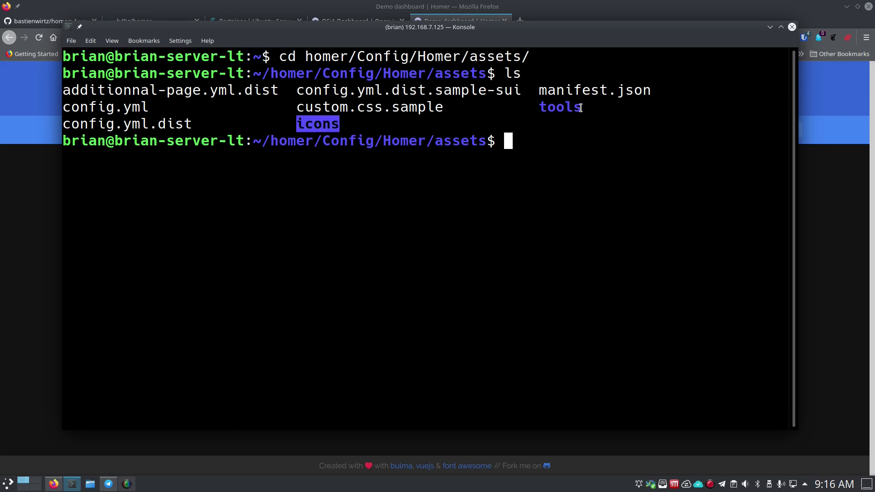
left_click_drag(583, 108, 539, 108)
left_click(523, 136)
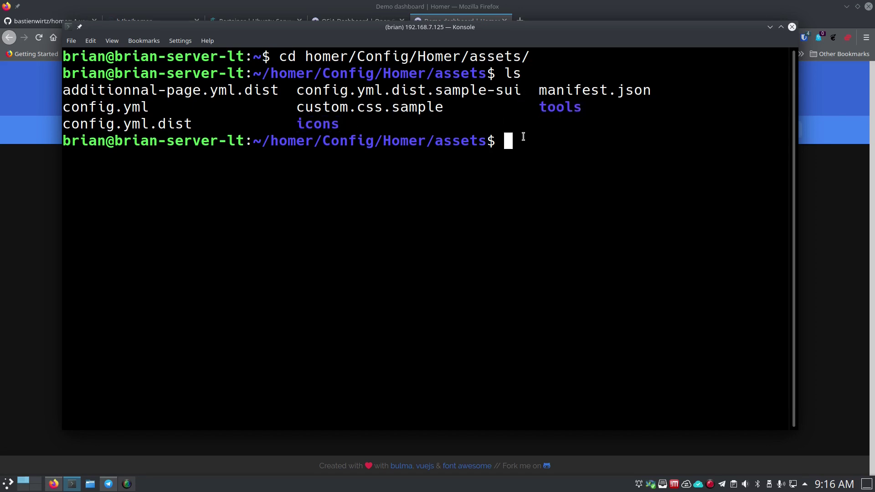
- List the contents of the tools and icons folders with ls and return to the Homer dashboard in Firefox
type("ls tools")
key("Return")
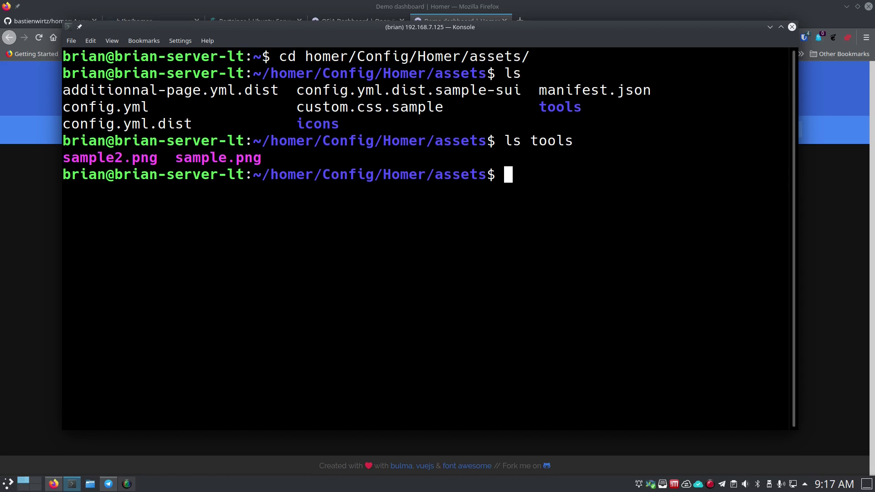
type("ls icons")
key("Return")
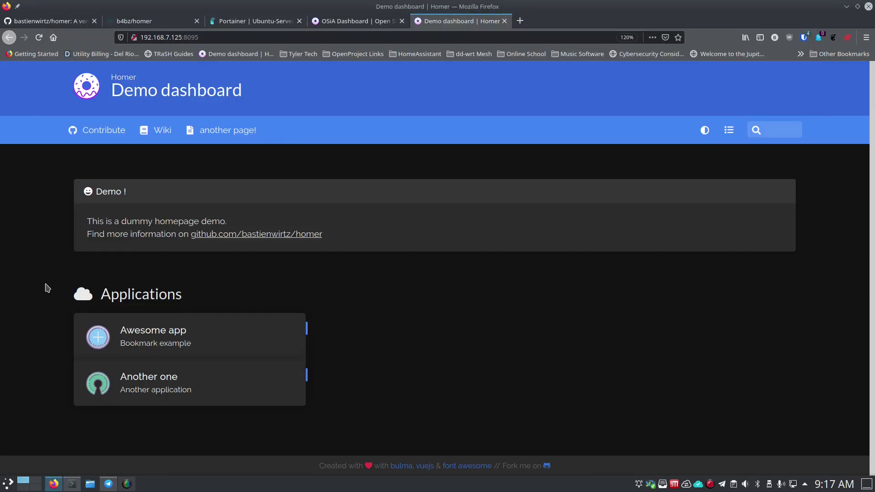
left_click(47, 289)
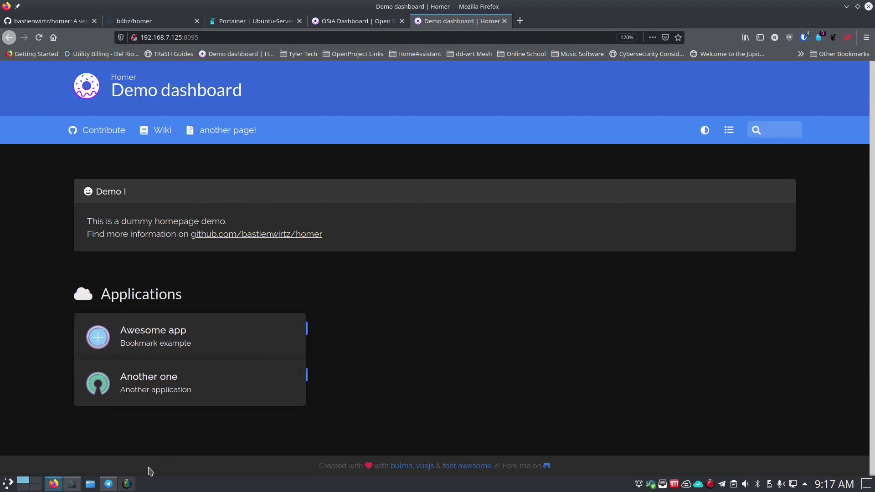
- Switch to the Konsole terminal and clear its output
mouse_move(110, 489)
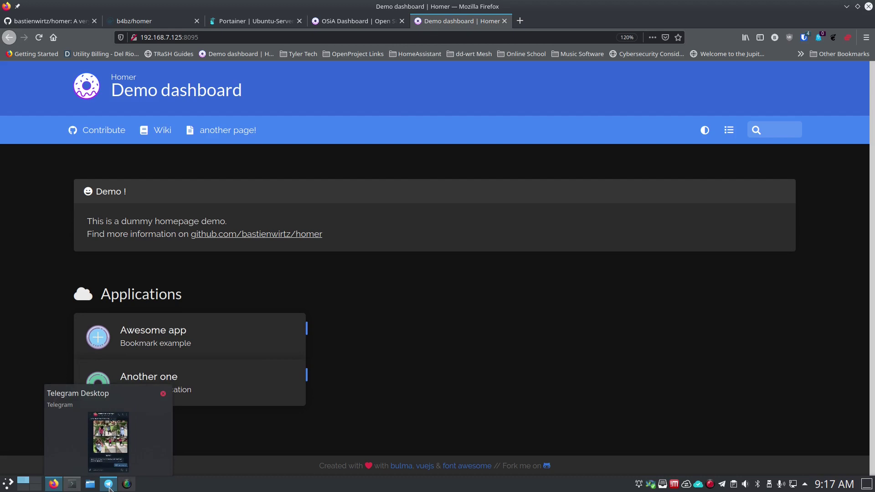
left_click(72, 484)
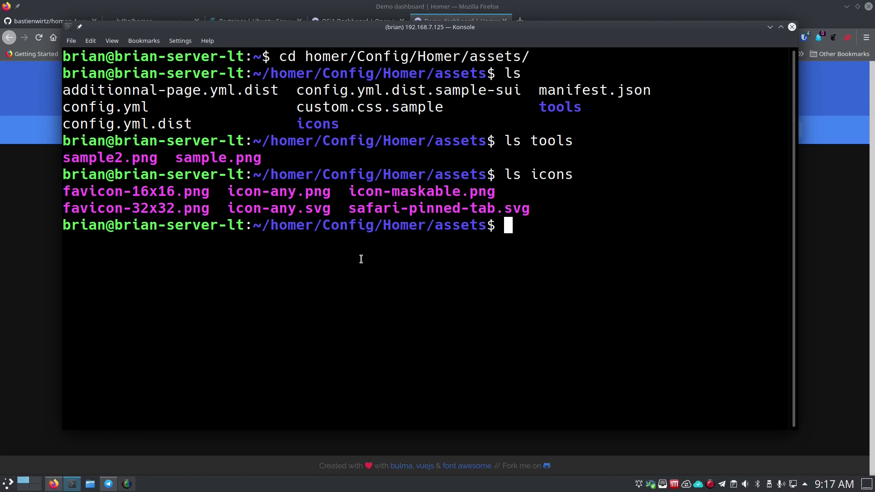
type("clear")
key("Return")
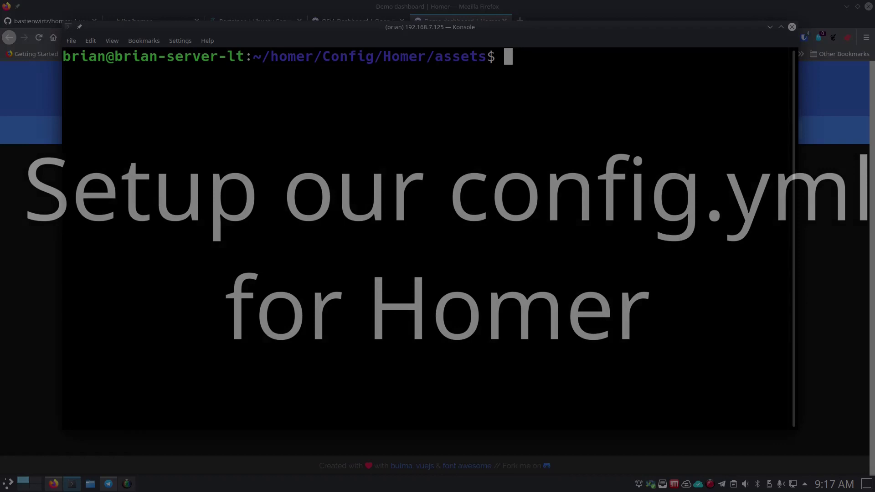
- Open config.yml in nano with sudo, entering the account password
type("sud")
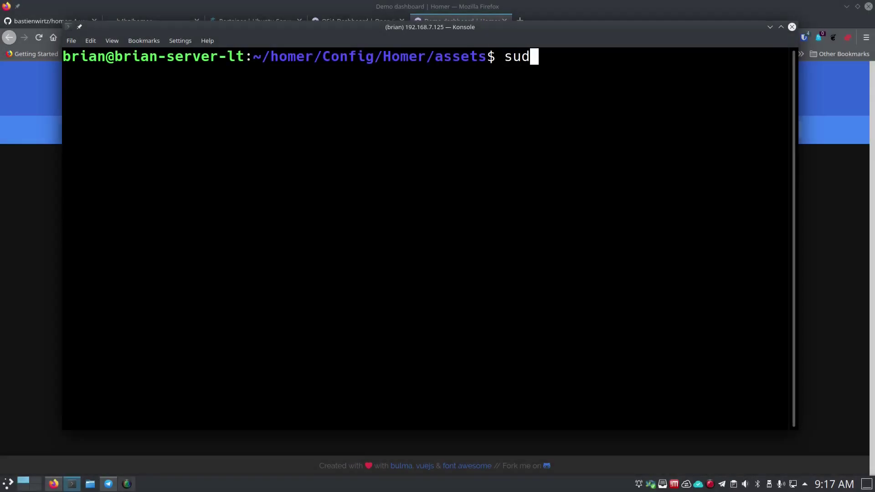
type("o nano config.yml")
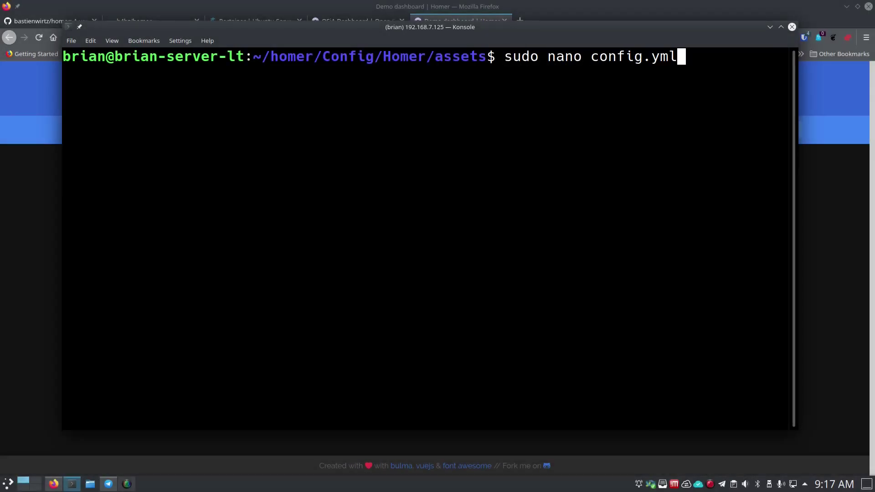
key("Return")
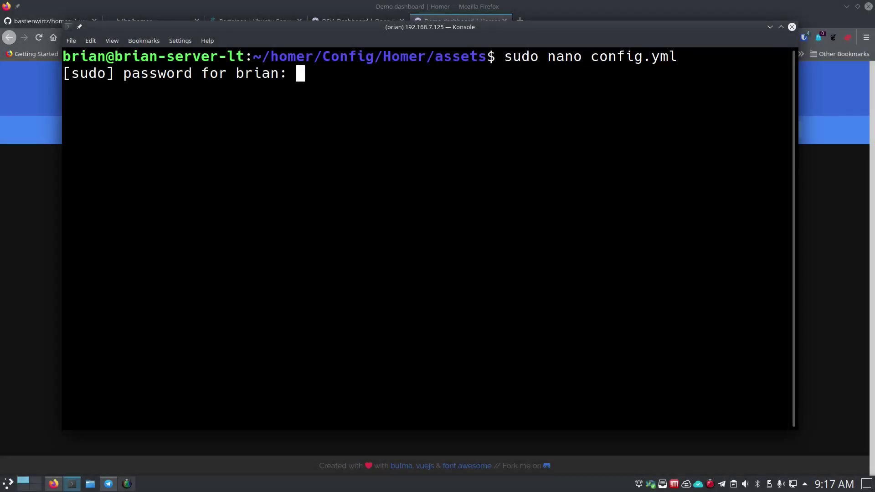
type("*********")
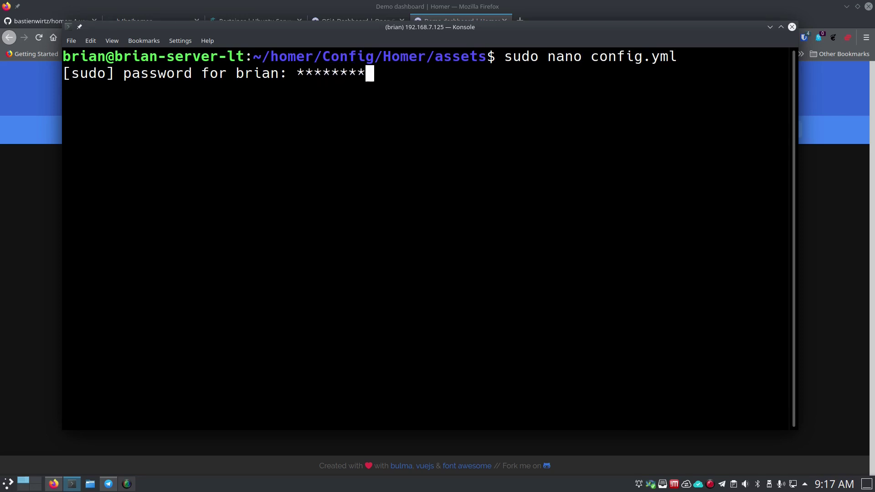
key("Return")
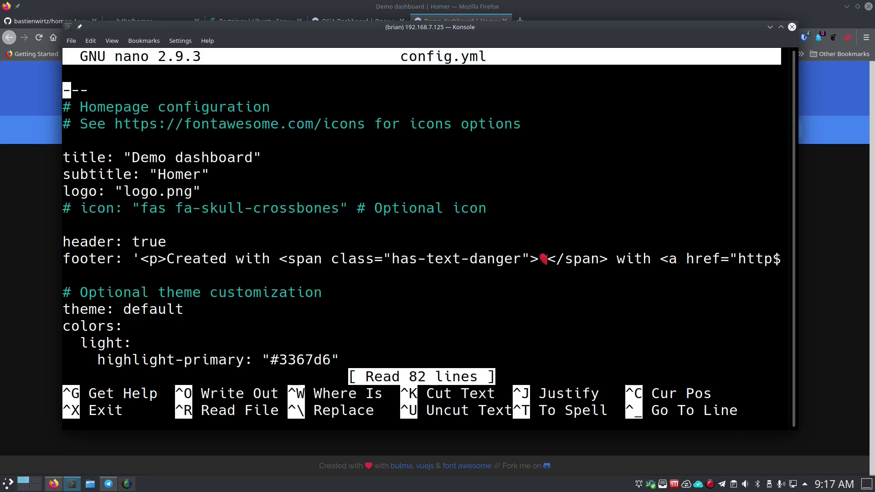
- Move the terminal window clear of the dashboard header and set the title in config.yml to "Open Source is Awesome"
key("Down")
key("Down")
key("Up")
key("Up")
key("Down")
key("Down")
key("Down")
key("Down")
key("Down")
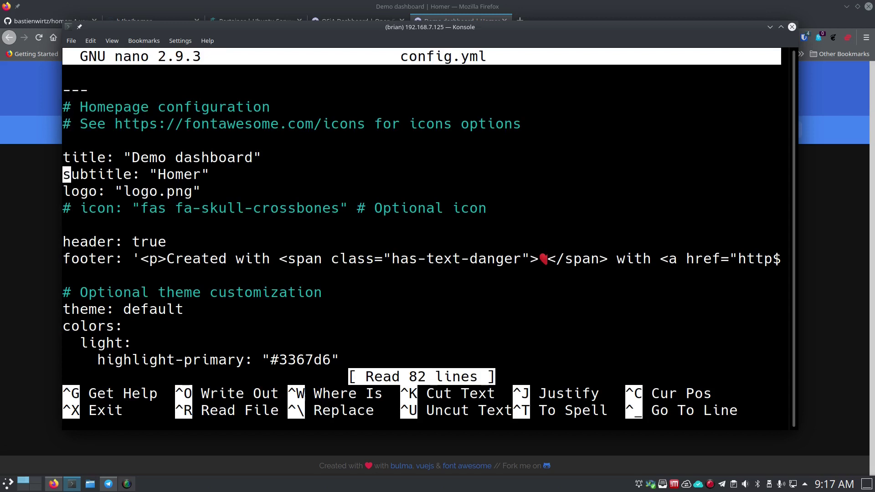
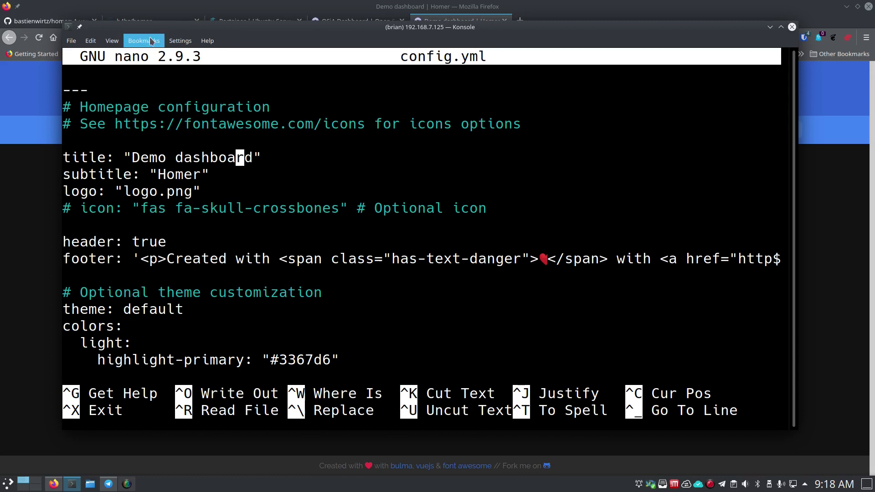
left_click_drag(184, 36, 298, 116)
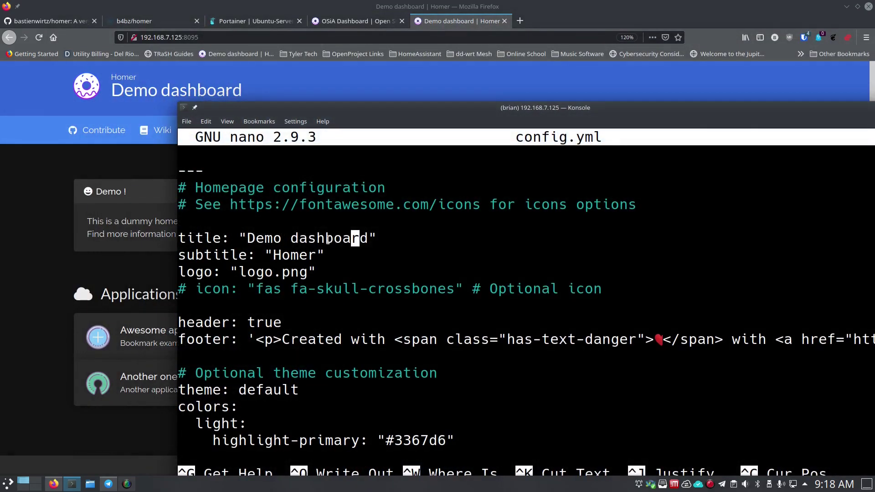
key("Right")
key("Right")
key("BackSpace")
key("BackSpace")
key("BackSpace")
key("BackSpace")
key("BackSpace")
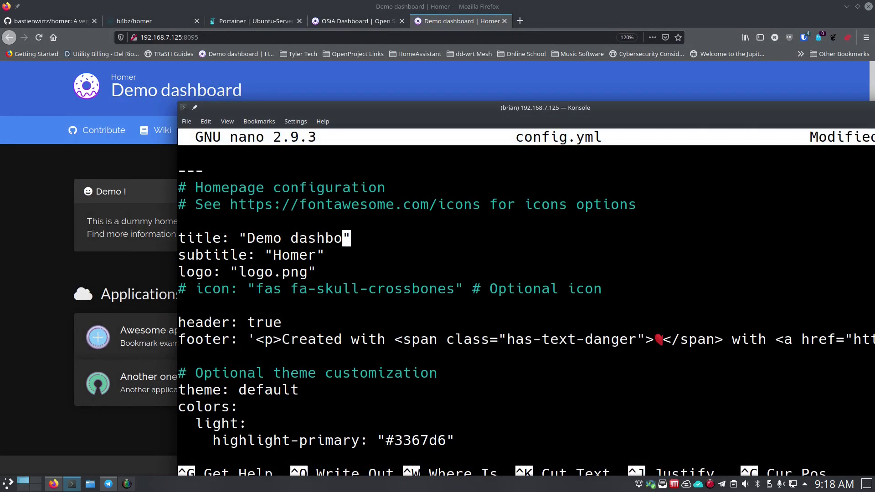
key("BackSpace")
key("BackSpace")
key("BackSpace")
key("BackSpace")
key("BackSpace")
key("BackSpace")
key("BackSpace")
key("BackSpace")
key("BackSpace")
type("Open Source i")
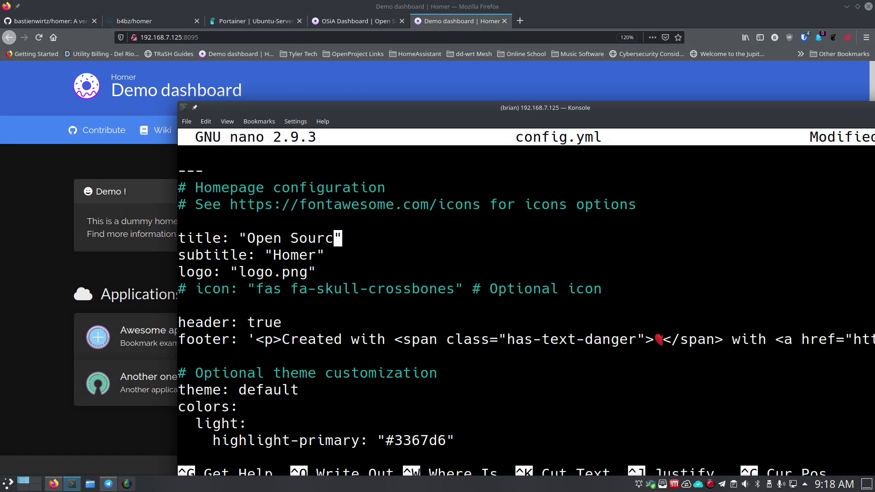
type("s Awesome")
- Set the subtitle in config.yml to "OSiA"
key("Down")
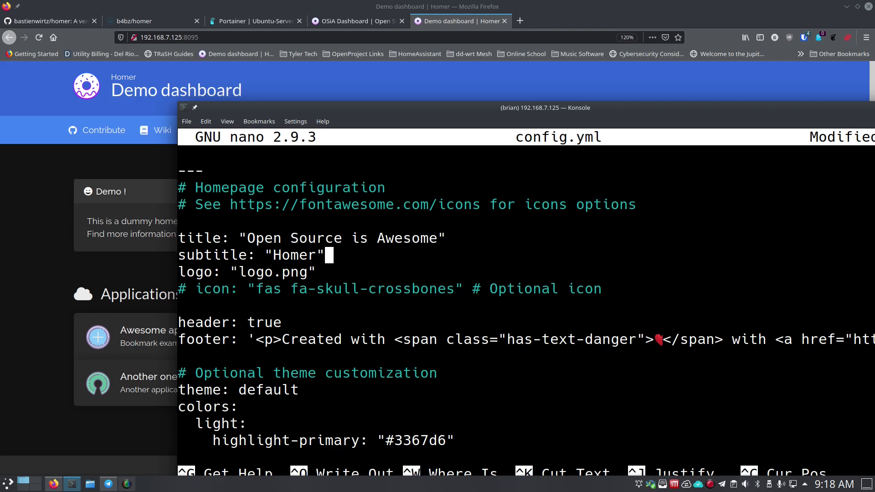
key("Left")
key("BackSpace")
key("BackSpace")
key("BackSpace")
key("BackSpace")
key("BackSpace")
type("OSiA")
- Replace the title in config.yml with "OSiA"
key("Up")
key("Right")
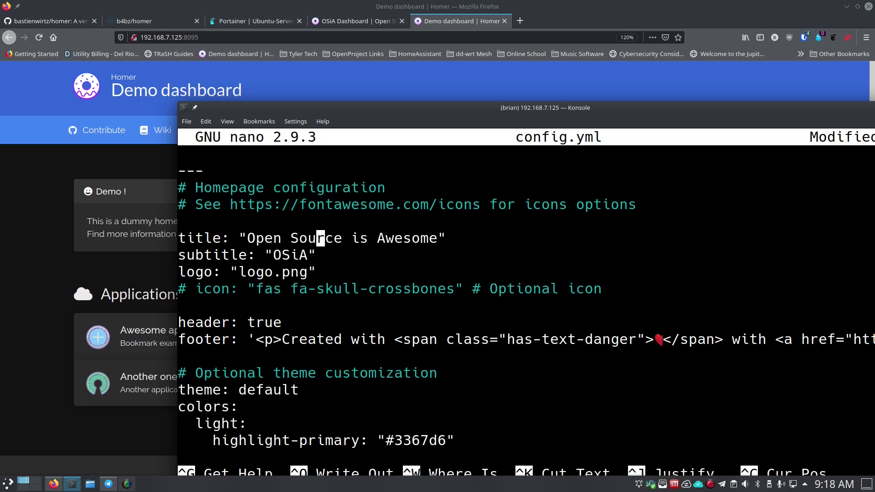
key("Right")
key("Right")
key("Right")
key("Right")
key("Right")
key("Right")
key("Right")
key("Right")
key("Right")
key("Right")
key("Right")
key("Right")
key("Right")
key("Right")
key("BackSpace")
key("BackSpace")
key("BackSpace")
key("BackSpace")
key("BackSpace")
key("BackSpace")
key("BackSpace")
key("BackSpace")
key("BackSpace")
key("BackSpace")
key("BackSpace")
key("BackSpace")
key("BackSpace")
key("BackSpace")
key("BackSpace")
key("BackSpace")
key("BackSpace")
key("BackSpace")
key("BackSpace")
key("BackSpace")
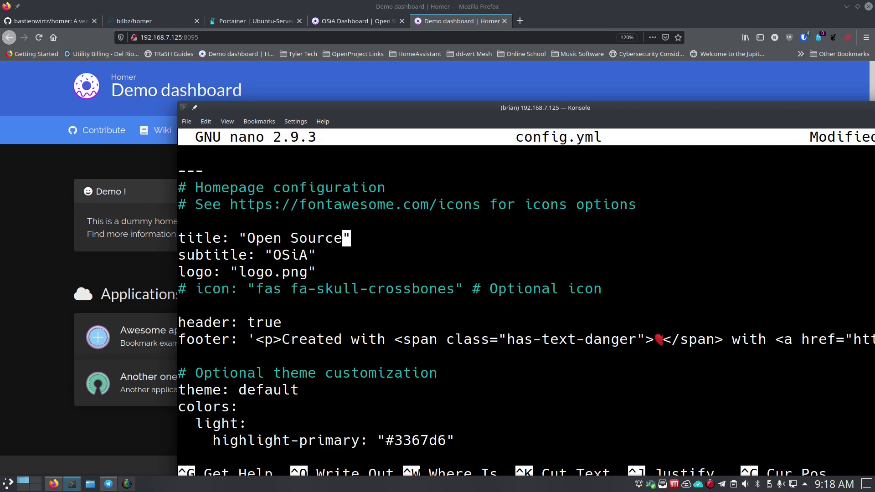
type("SiA")
- Replace the subtitle in config.yml with "Open Source is Awesome"
key("Down")
key("Right")
key("Right")
key("Right")
key("BackSpace")
key("BackSpace")
key("BackSpace")
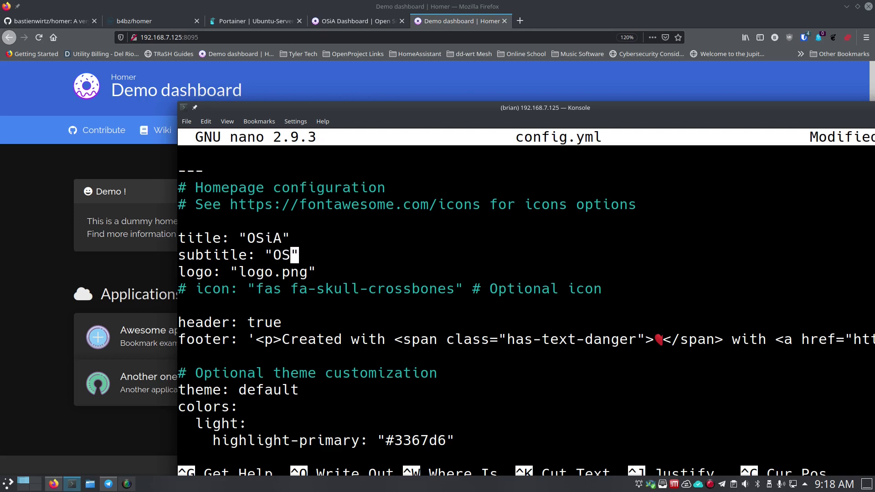
type("pen S")
type("ource is Aw")
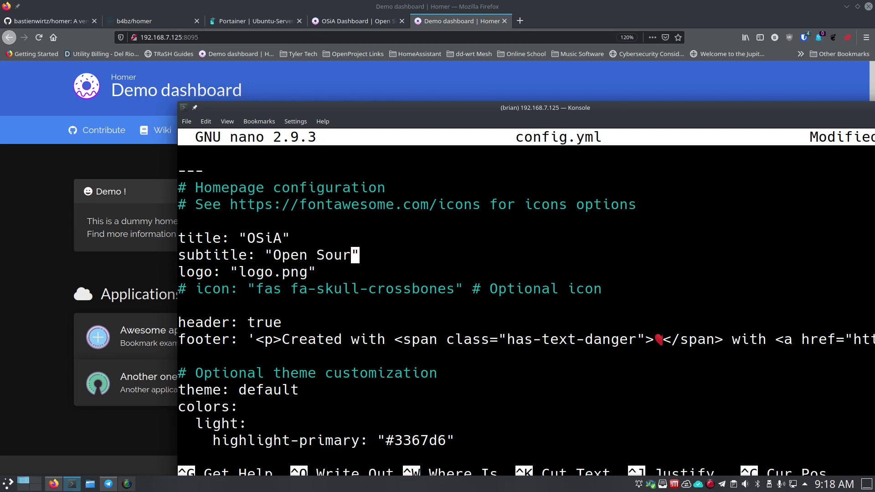
type("esome")
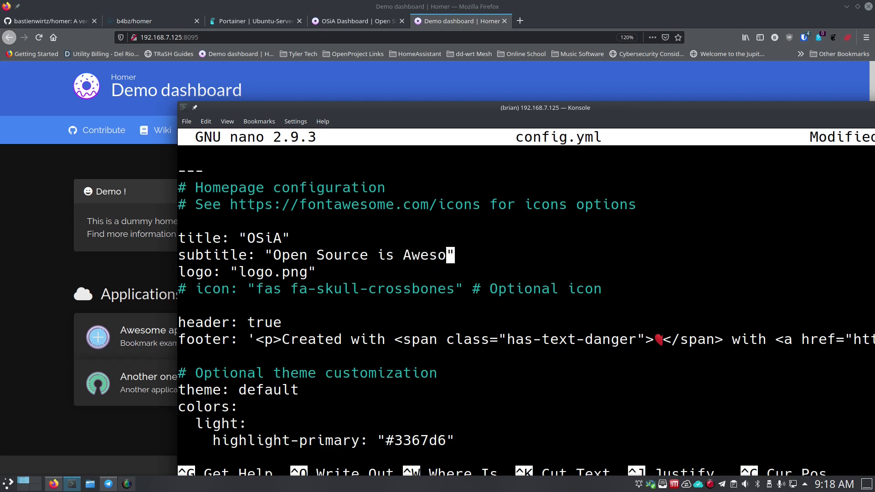
- Uncomment the optional "fas fa-skull-crossbones" icon line by removing its leading hash and space
key("Down")
key("Down")
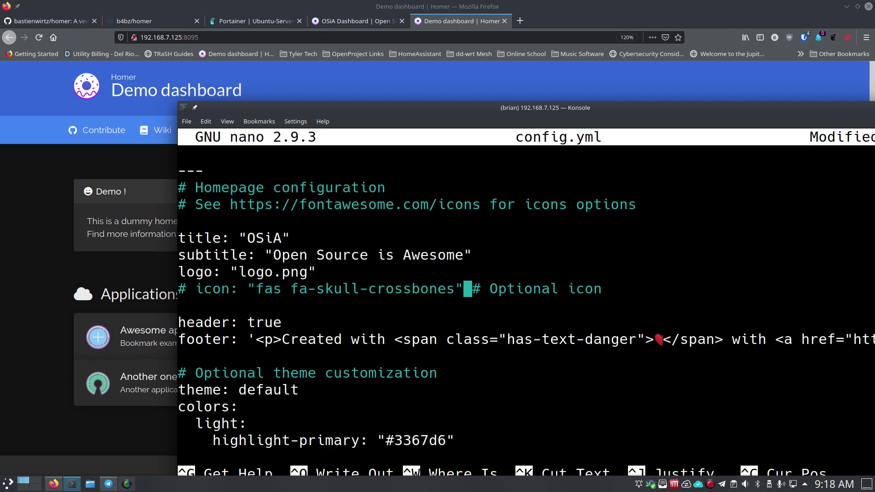
key("Right")
key("Left")
key("Left")
key("Left")
key("Left")
key("Left")
key("Left")
key("Left")
key("Left")
key("Left")
key("Left")
key("Left")
key("Left")
key("Left")
key("Left")
key("Left")
key("Left")
key("Left")
key("Left")
key("Left")
key("Left")
key("Delete")
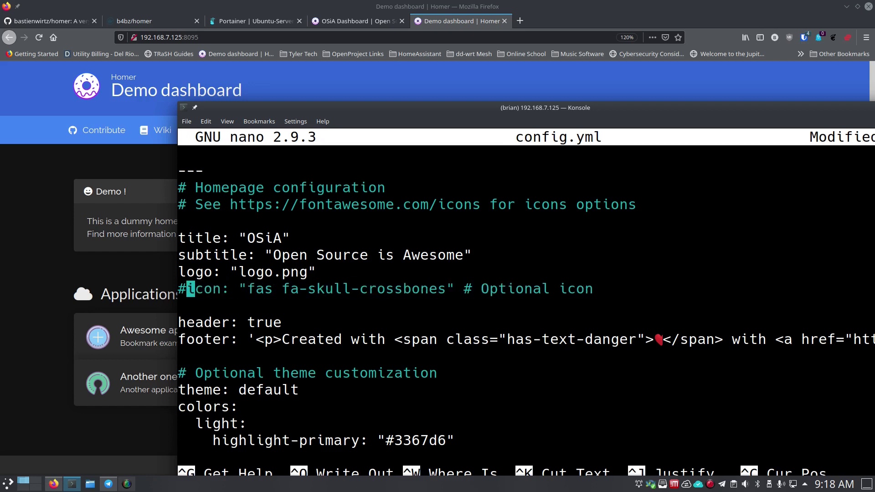
key("BackSpace")
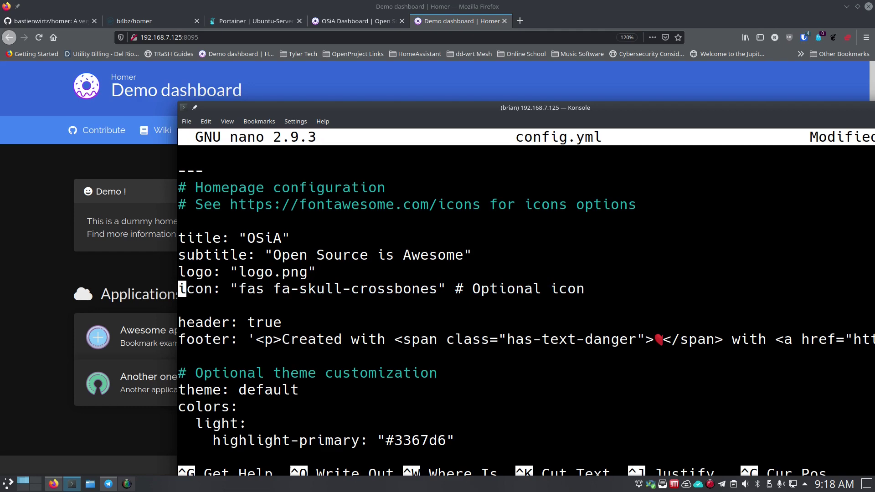
- Save config.yml and reload the Homer dashboard in Firefox
key("ctrl+o")
key("Return")
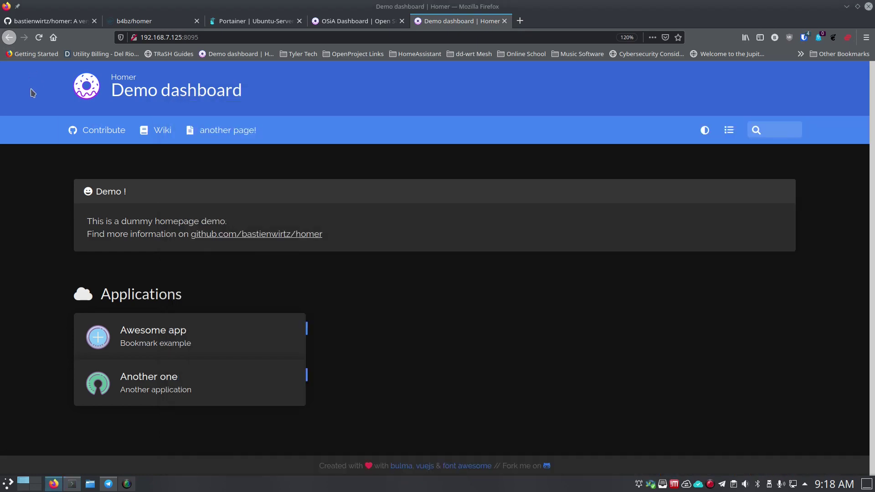
left_click(30, 89)
left_click(40, 38)
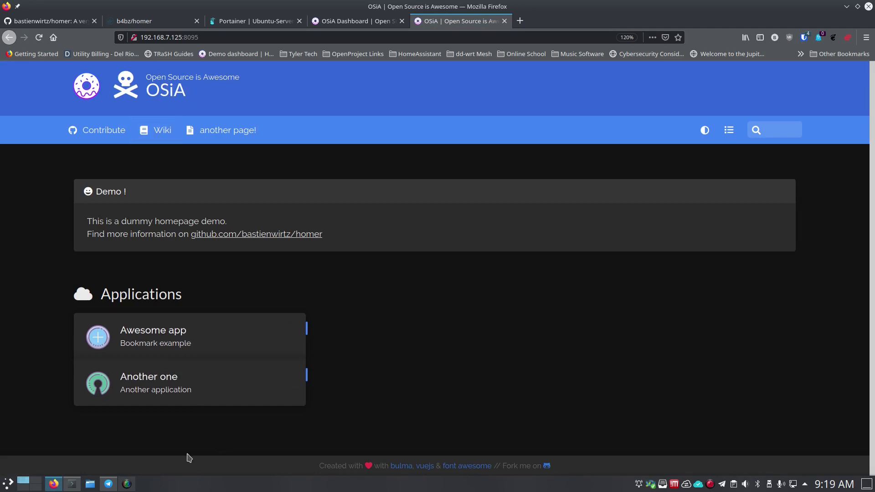
- Return to nano in Konsole, comment out the skull-crossbones icon line again and save config.yml
left_click(72, 483)
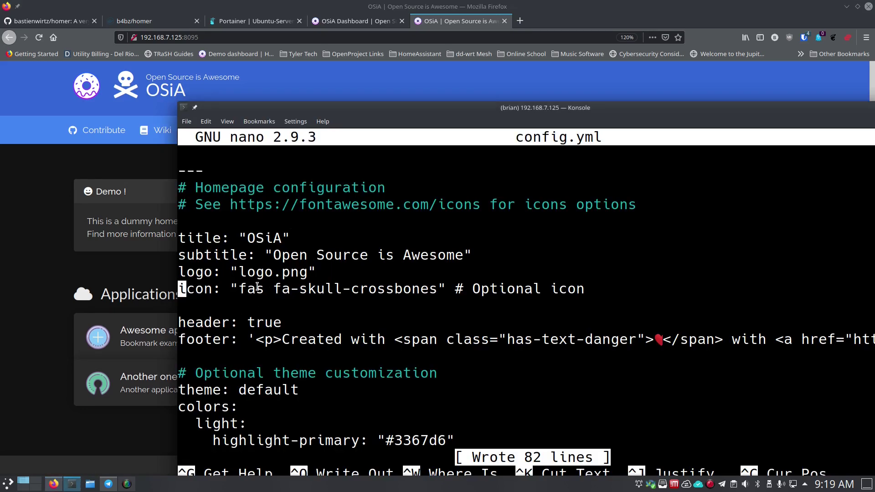
type("#")
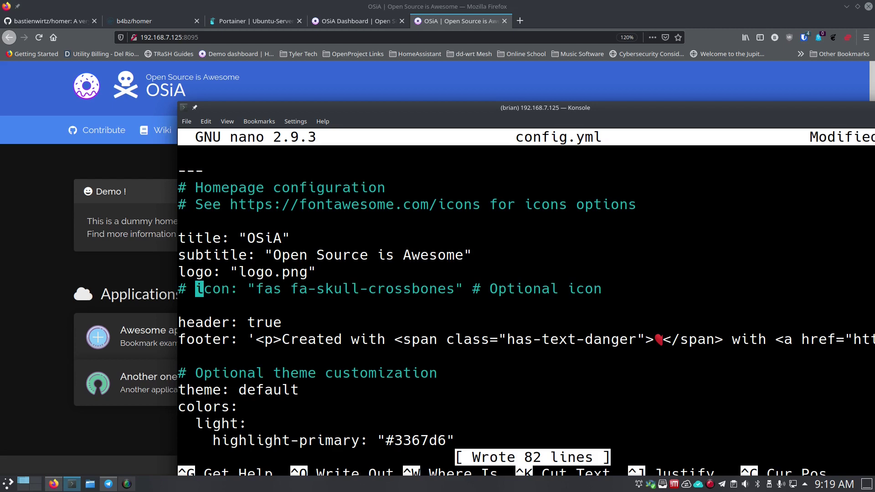
left_click(182, 305)
key("Up")
key("Down")
key("Down")
type("j")
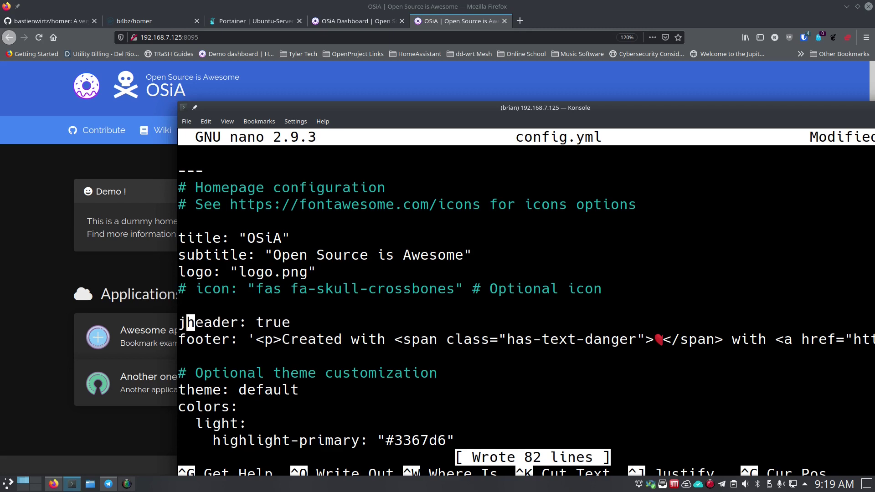
key("BackSpace")
key("ctrl+o")
key("Return")
- Set the header option in config.yml to false
key("Down")
key("Up")
key("Right")
key("Right")
key("Right")
key("Right")
key("Right")
key("Right")
key("Right")
key("Right")
key("Right")
key("Right")
key("Right")
key("Right")
key("Right")
key("Left")
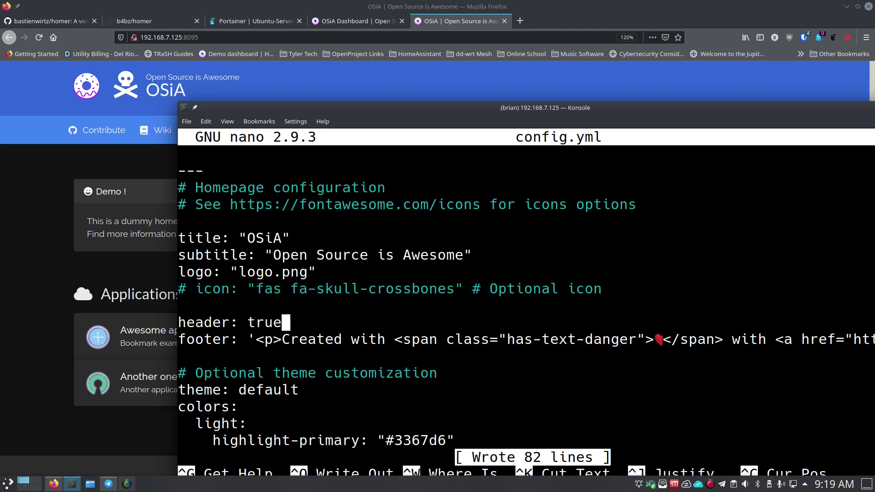
key("BackSpace")
key("BackSpace")
key("BackSpace")
key("BackSpace")
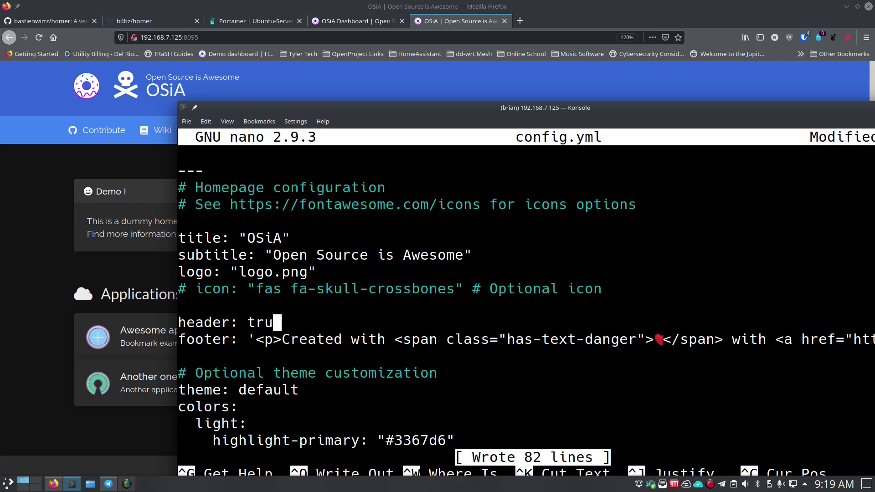
type("false")
- Save config.yml with the changed header option and reload the Homer dashboard in Firefox
key("ctrl+o")
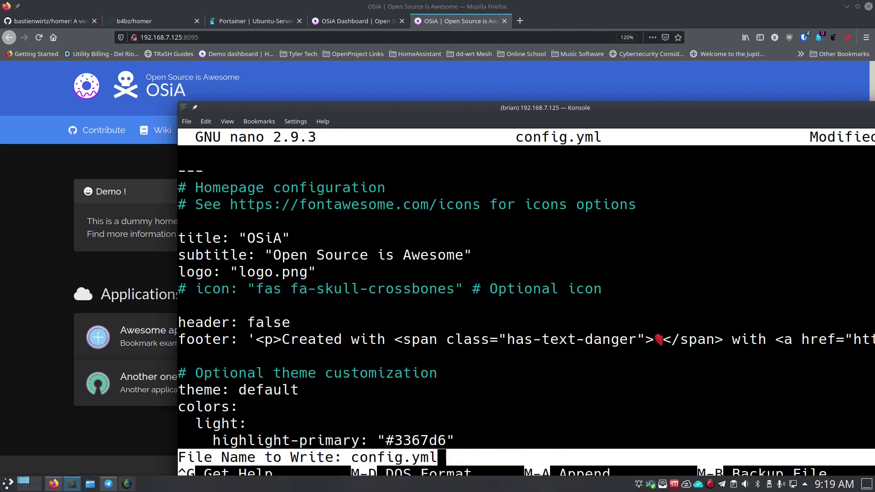
key("Return")
left_click(62, 137)
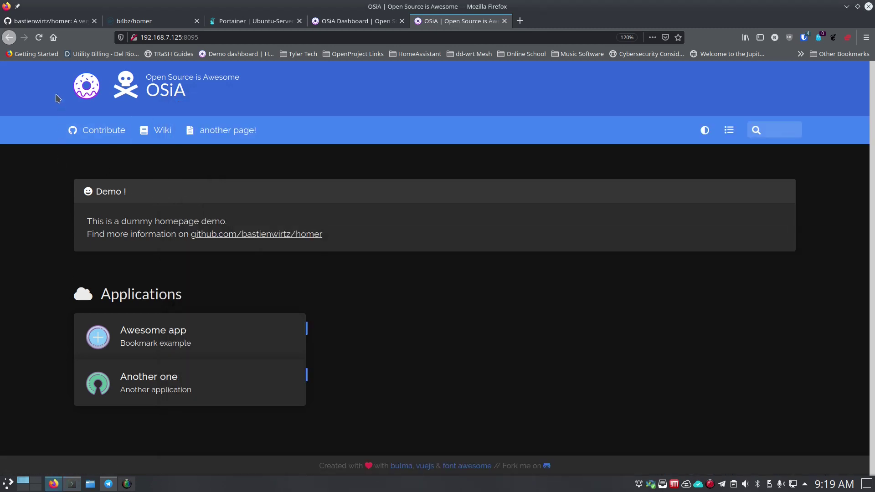
left_click(43, 39)
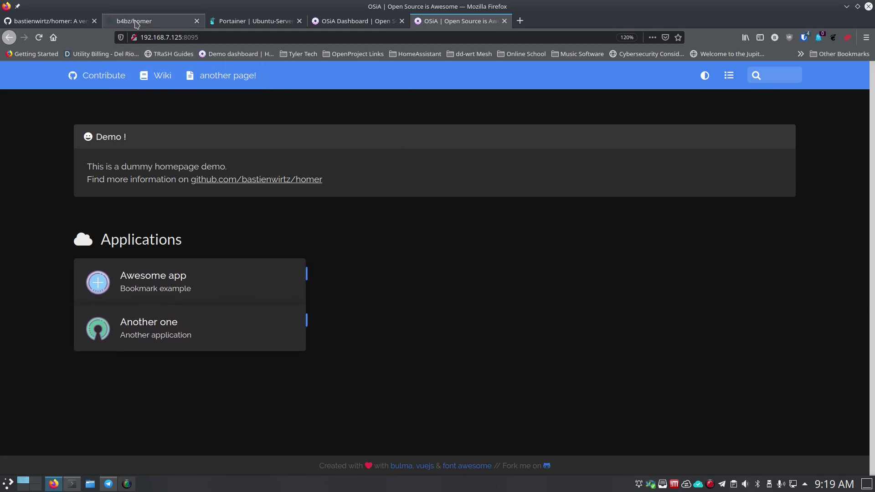
- Switch to nano in Konsole, set the header option in config.yml to true and save the file
left_click(72, 484)
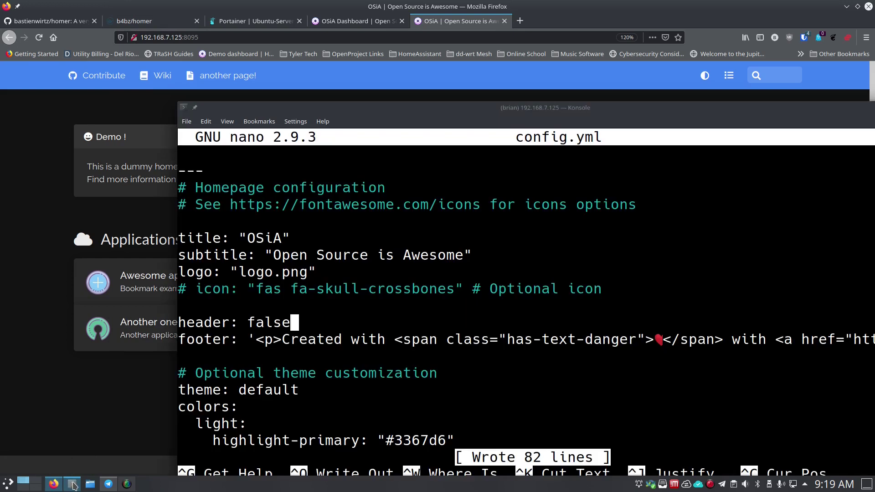
type("j")
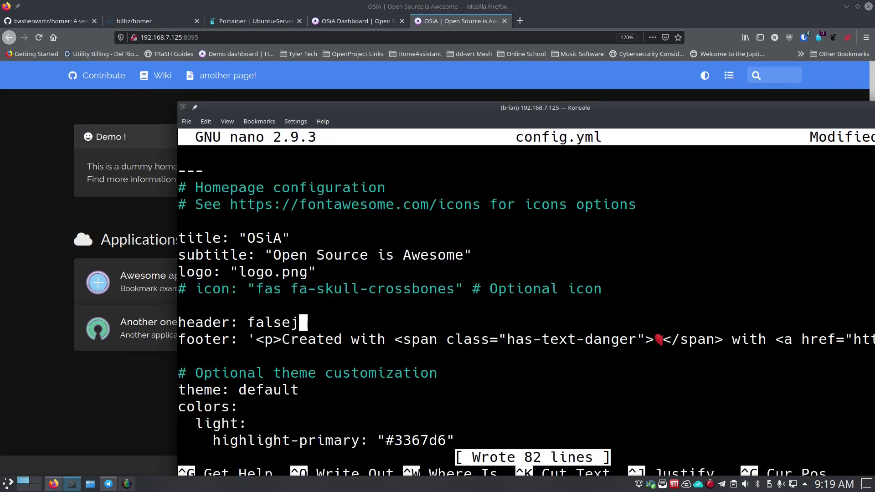
key("BackSpace")
key("BackSpace")
key("BackSpace")
key("BackSpace")
key("BackSpace")
key("BackSpace")
type("true")
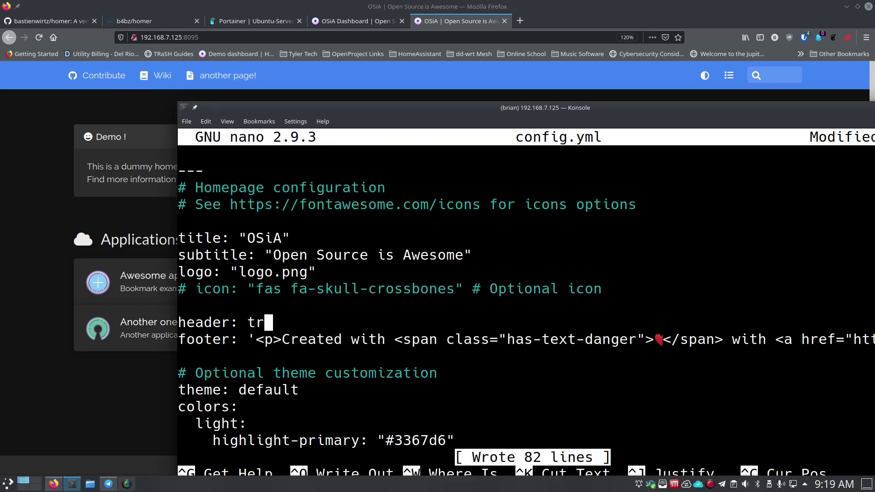
key("ctrl+o")
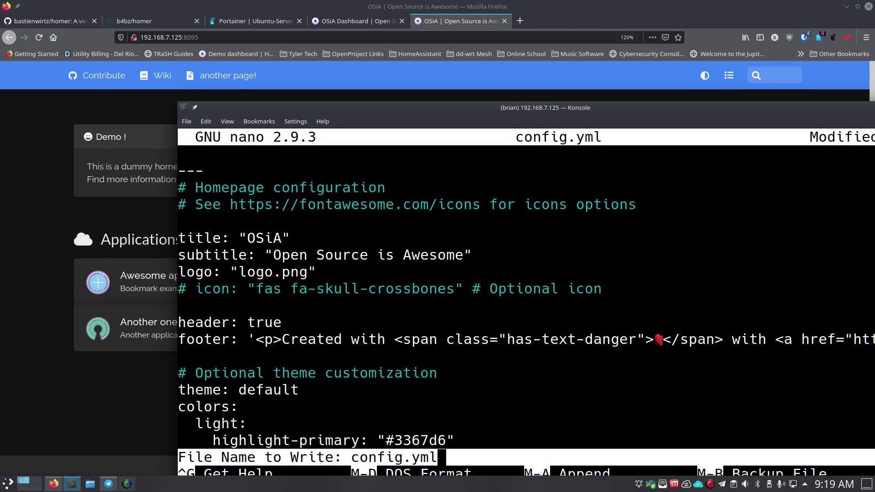
key("Return")
- Move past the footer line in config.yml and check the footer on the Homer dashboard in Firefox
key("Down")
key("Left")
key("Left")
key("Left")
key("Left")
key("Down")
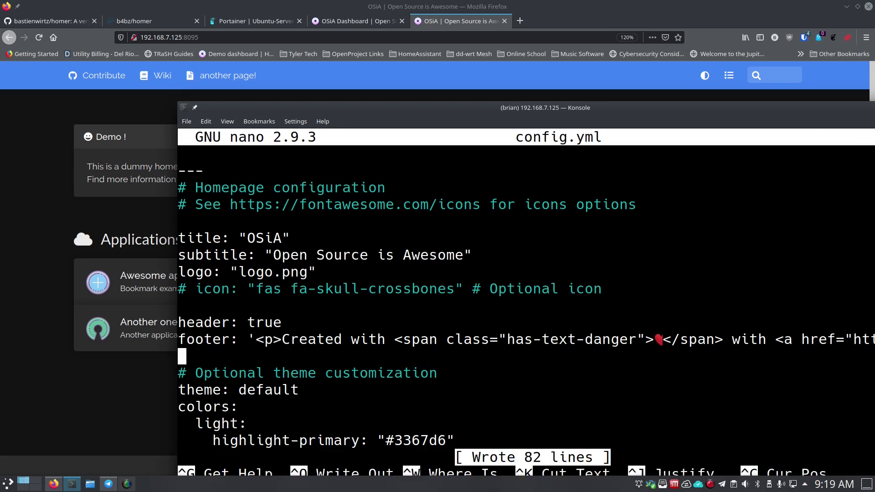
key("Down")
left_click(140, 410)
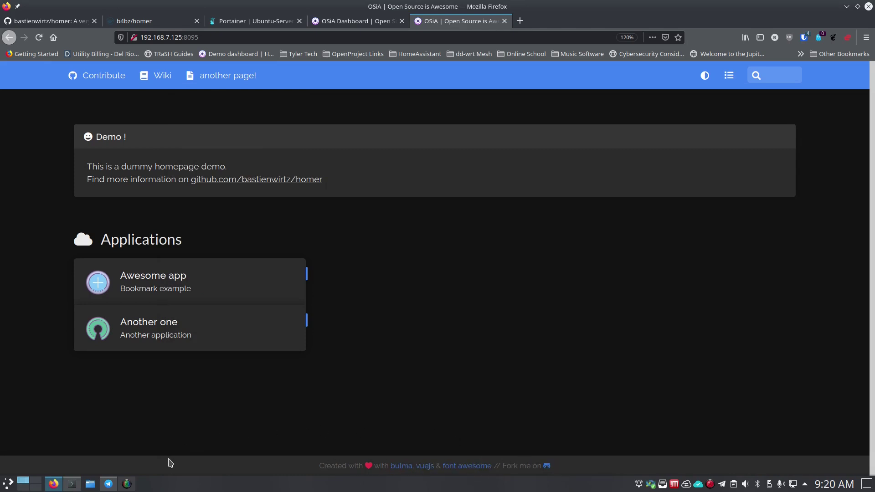
- Return to nano in Konsole, try commenting out the footer line and remove the comment mark again
left_click(72, 485)
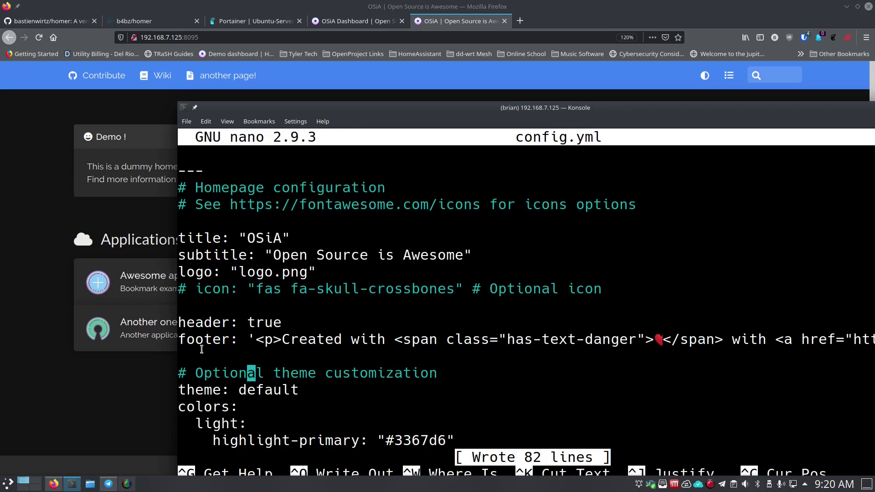
key("Up")
key("Up")
key("End")
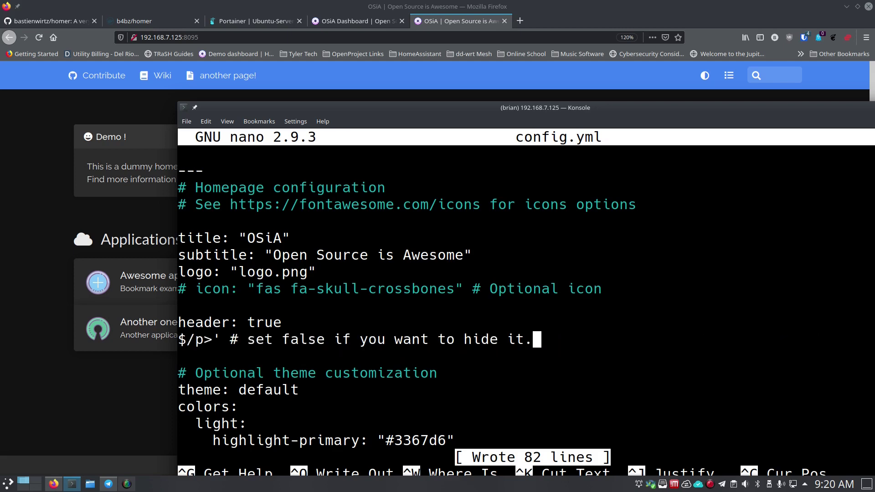
key("Home")
type("#")
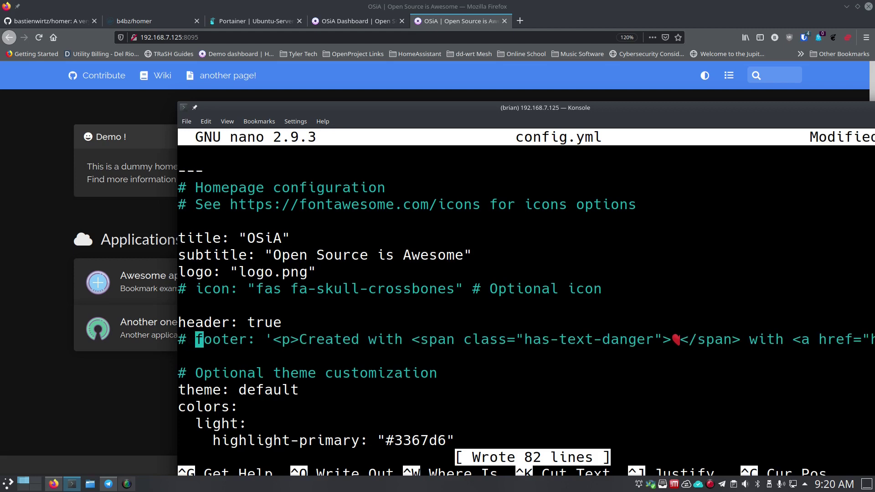
key("BackSpace")
key("BackSpace")
- Examine the light theme color settings in config.yml, including the highlight-primary hex value
key("Down")
key("Down")
key("Down")
key("Down")
key("Down")
key("Down")
key("Down")
key("Down")
key("Up")
key("Up")
key("Up")
key("Down")
key("Down")
key("Down")
key("Up")
key("Down")
key("Down")
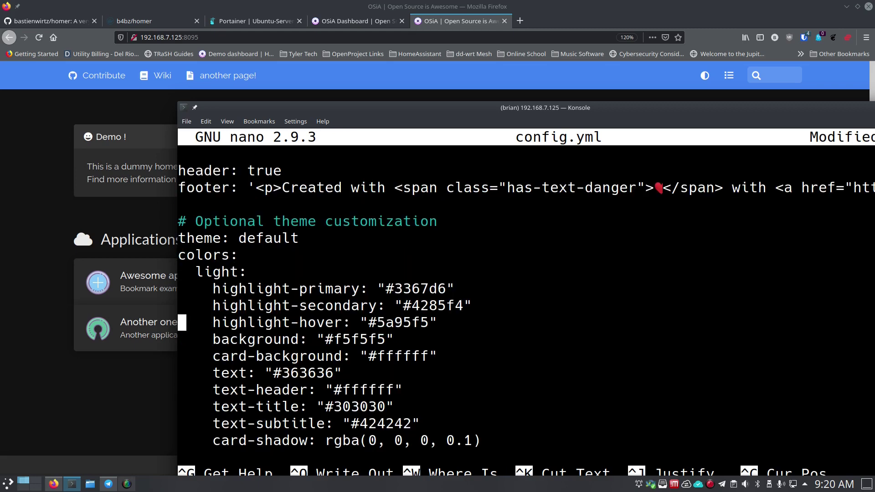
key("Down")
key("Down")
key("Up")
key("Up")
key("Up")
key("Up")
key("Right")
key("Right")
key("Right")
key("Right")
key("Right")
key("Right")
key("Right")
key("Right")
key("Right")
key("Right")
key("Right")
key("Right")
key("Right")
key("Right")
key("Right")
key("Right")
key("Right")
key("Right")
key("Right")
key("Right")
key("Right")
- Search the web for a hex color palette in a new Firefox tab and open htmlcolorcodes.com
left_click(519, 20)
left_click(385, 106)
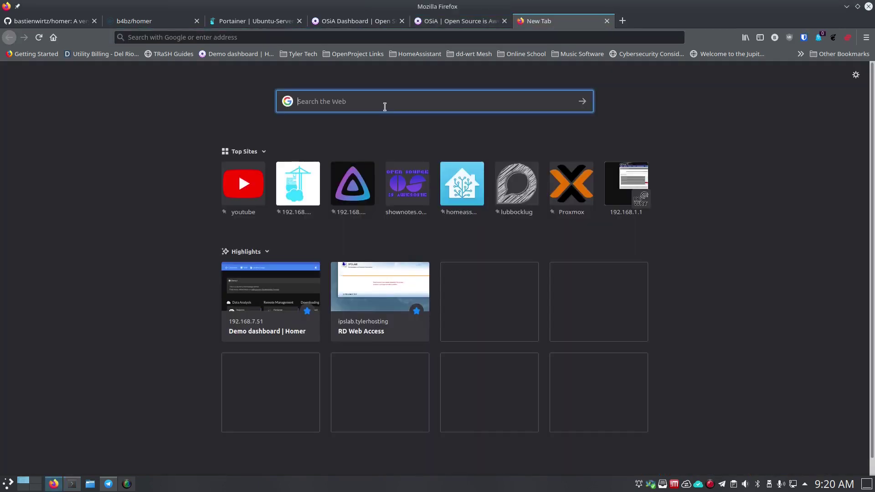
type("hex color pallett")
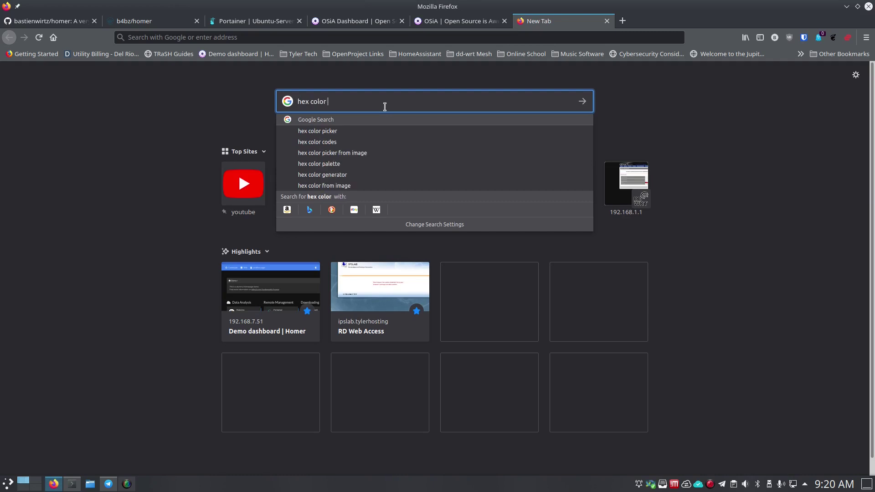
type("e")
key("Return")
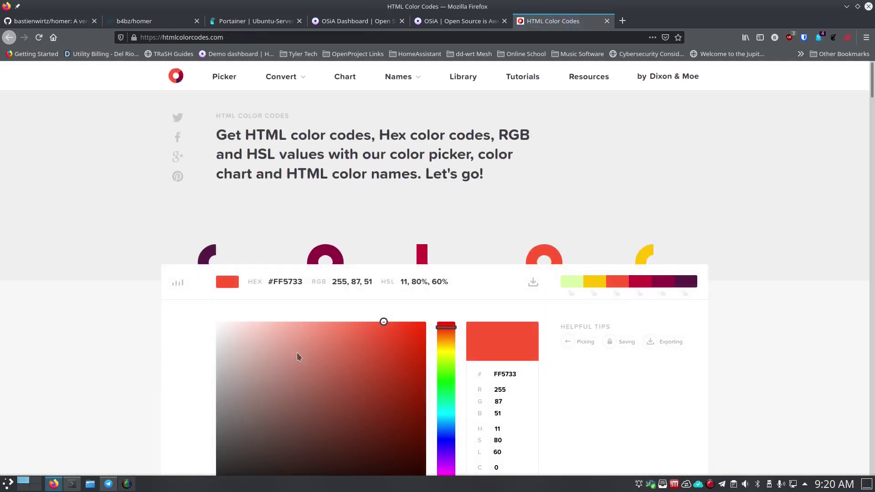
- Pick the bright green #21F551 in the color picker and select its hex code
mouse_move(373, 391)
left_mouse_down()
mouse_move(392, 352)
mouse_move(374, 396)
left_mouse_up()
left_click(444, 437)
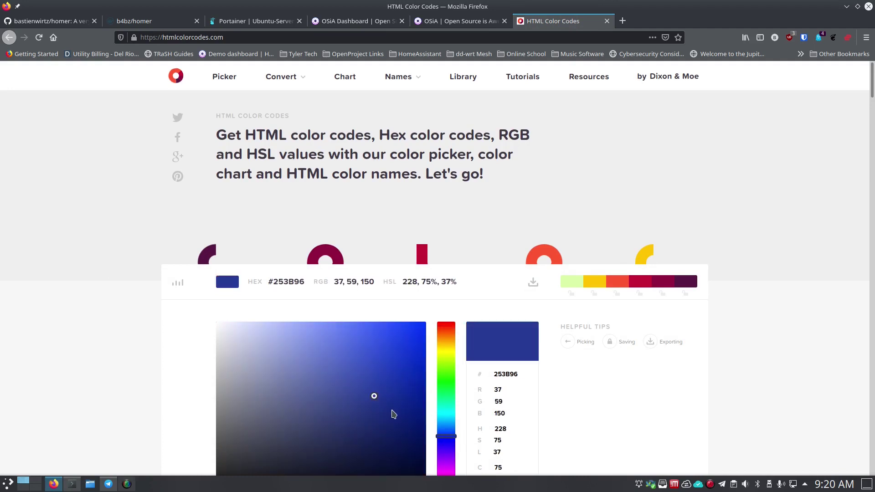
left_click(446, 392)
left_click(445, 390)
left_click(445, 461)
left_click(446, 392)
left_click(446, 389)
left_click(404, 371)
left_click_drag(404, 372, 398, 329)
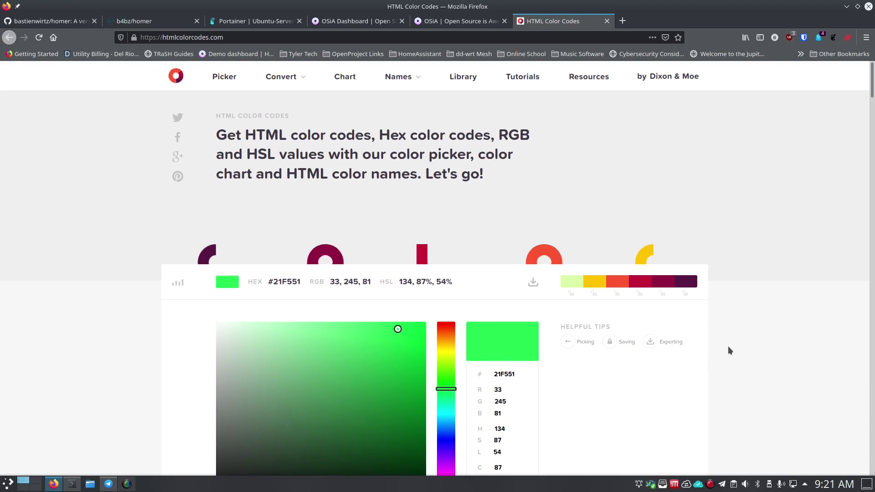
scroll(728, 351, "down", 5)
scroll(505, 373, "up", 2)
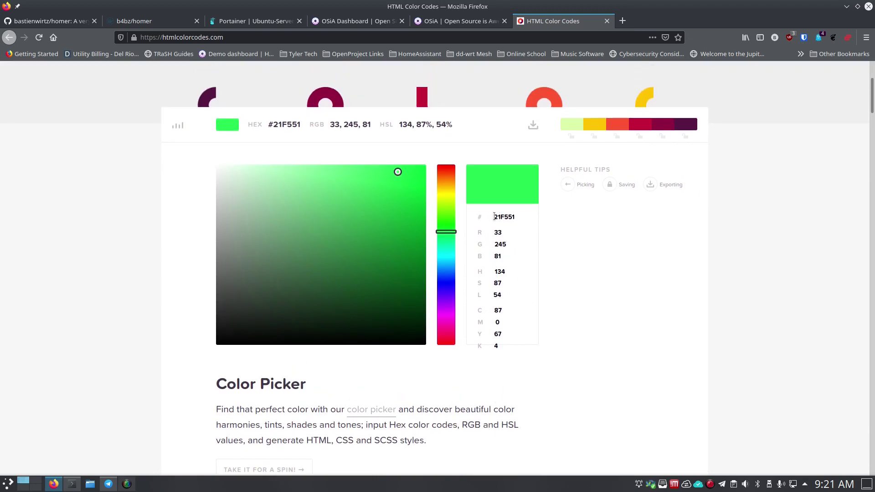
left_click_drag(519, 217, 489, 218)
- Try several other shades in the color picker, including green and purple, ending on the pale cyan #C8DEE0
scroll(306, 302, "up", 1)
left_click(329, 289)
left_click(262, 316)
left_click(356, 340)
left_click(402, 215)
left_click(287, 216)
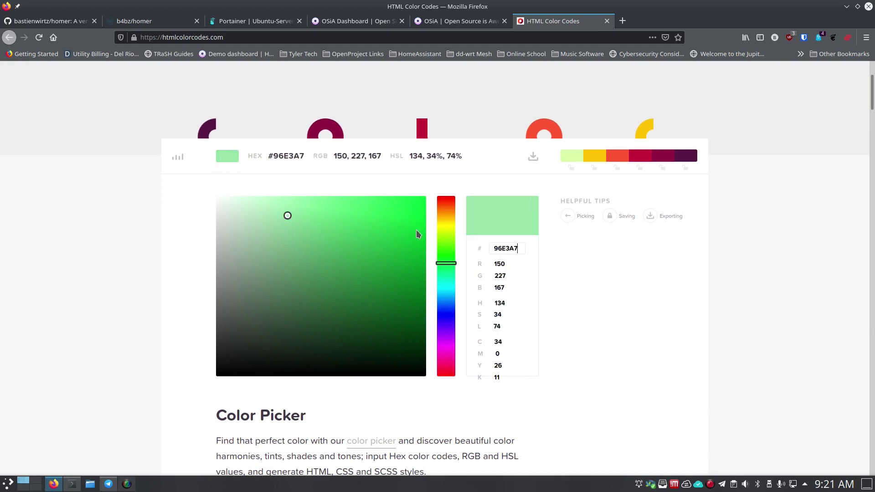
left_click(440, 356)
left_click(354, 296)
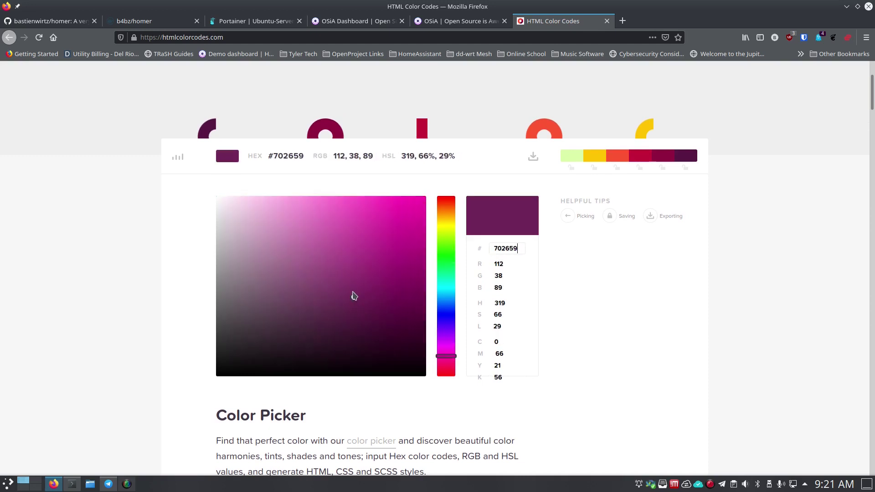
left_click(354, 218)
left_click(443, 290)
left_click(274, 232)
left_click(239, 218)
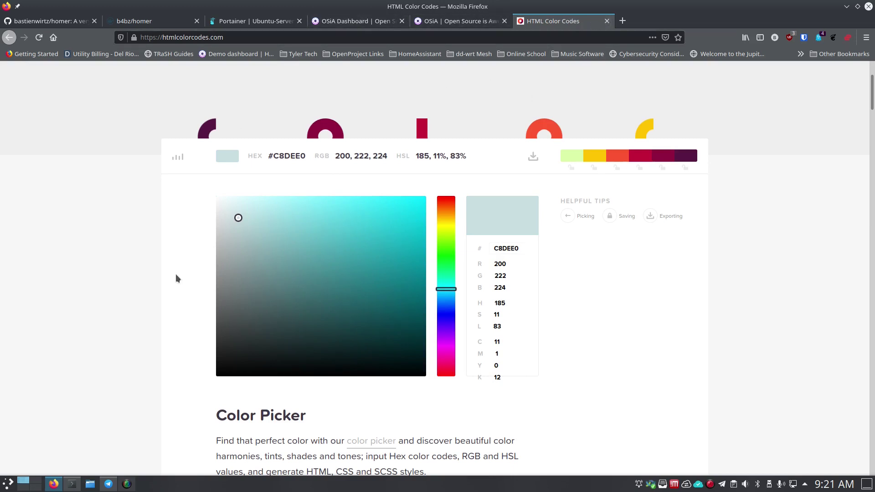
- Go back to the Homer dashboard page and toggle the Applications layout to columns and back to a list
left_click(452, 22)
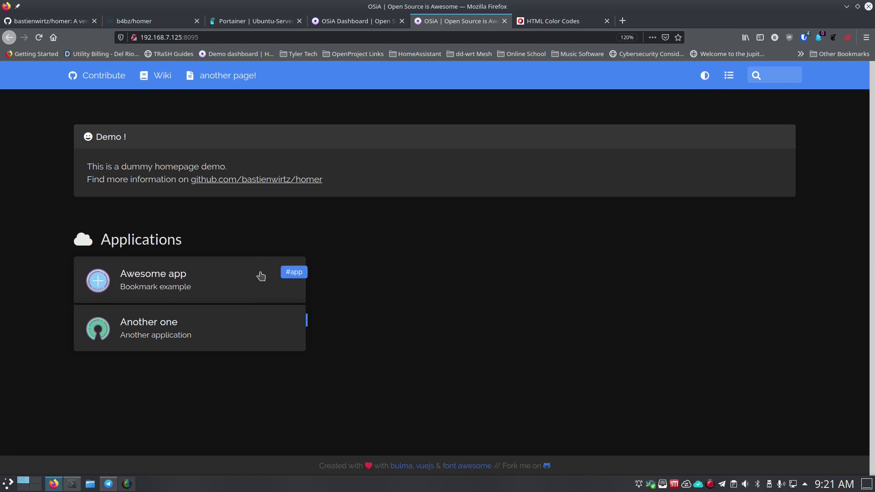
left_click(723, 75)
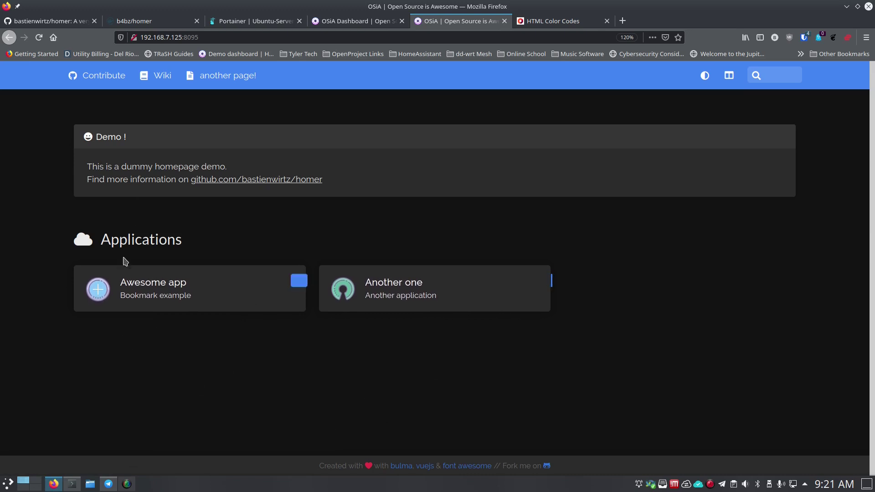
left_click(729, 84)
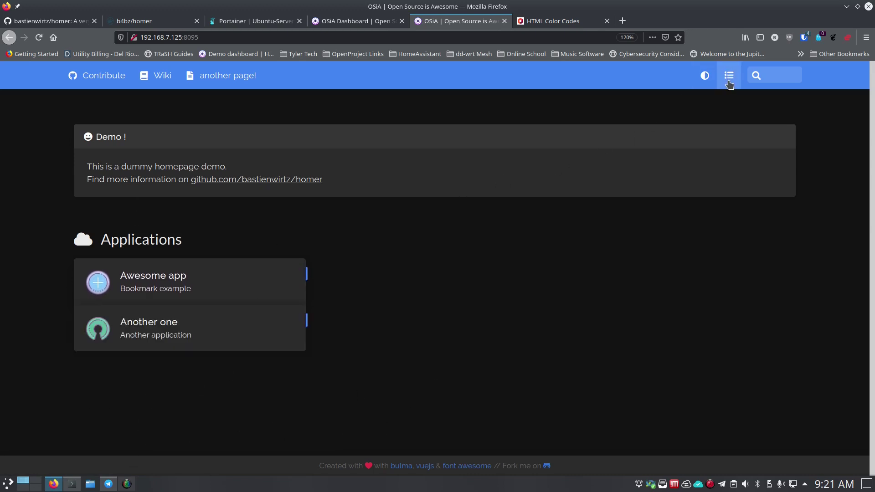
- Cycle the Homer dashboard through its light and dark themes and reload the page
left_click(705, 76)
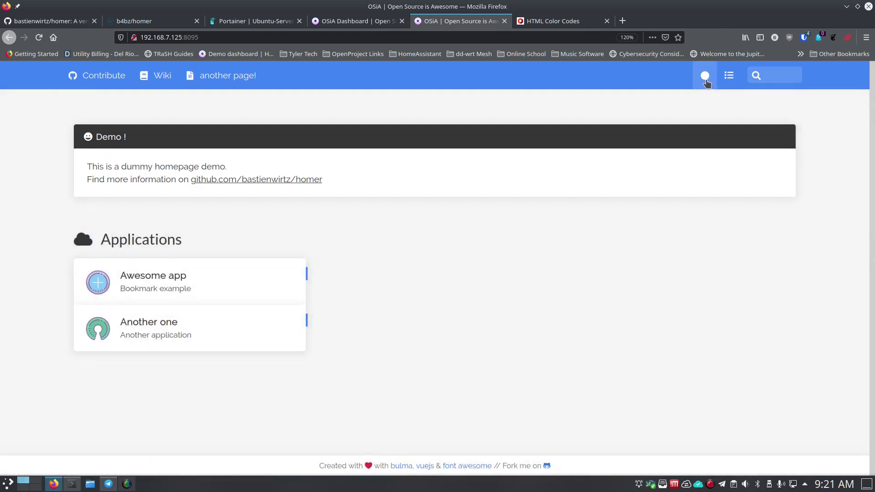
left_click(705, 76)
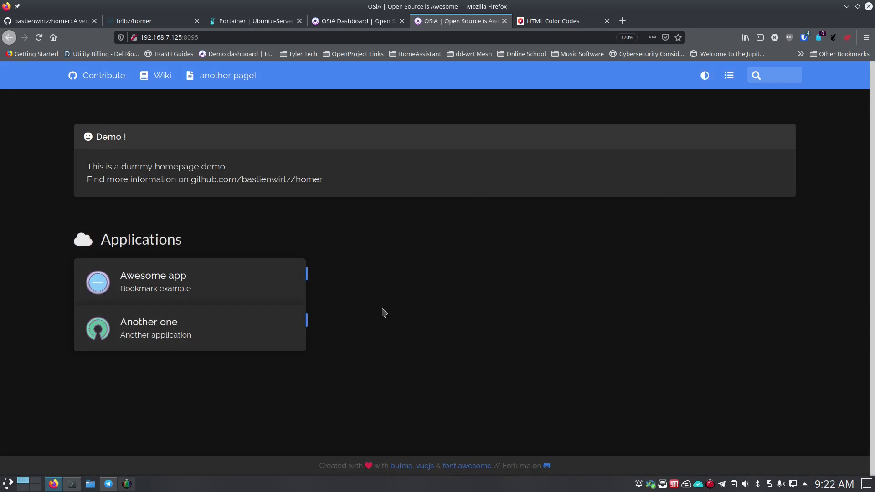
left_click(704, 78)
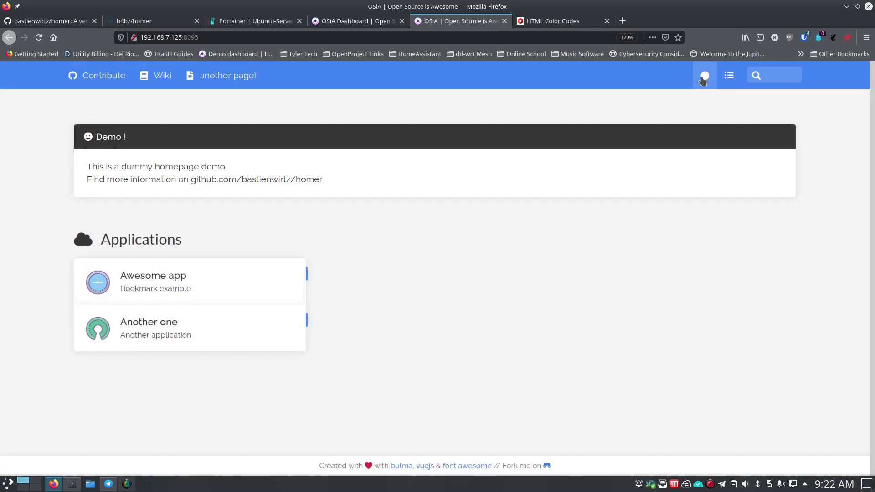
left_click(704, 79)
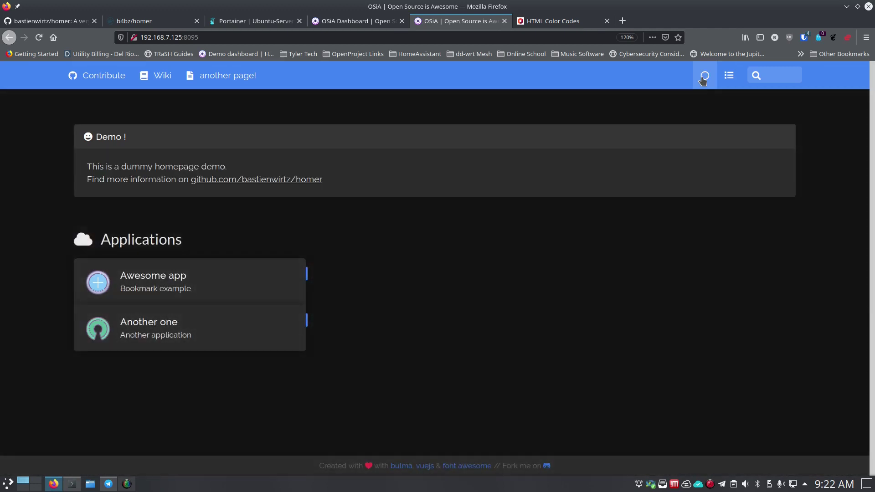
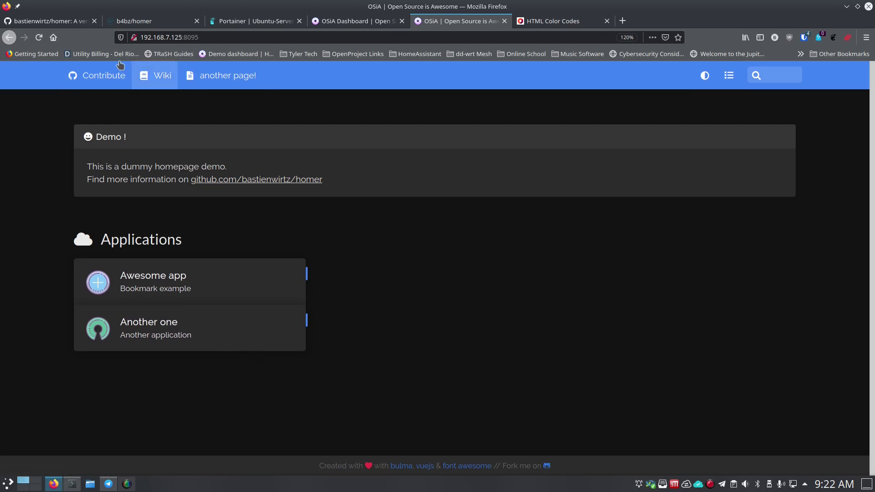
left_click(40, 41)
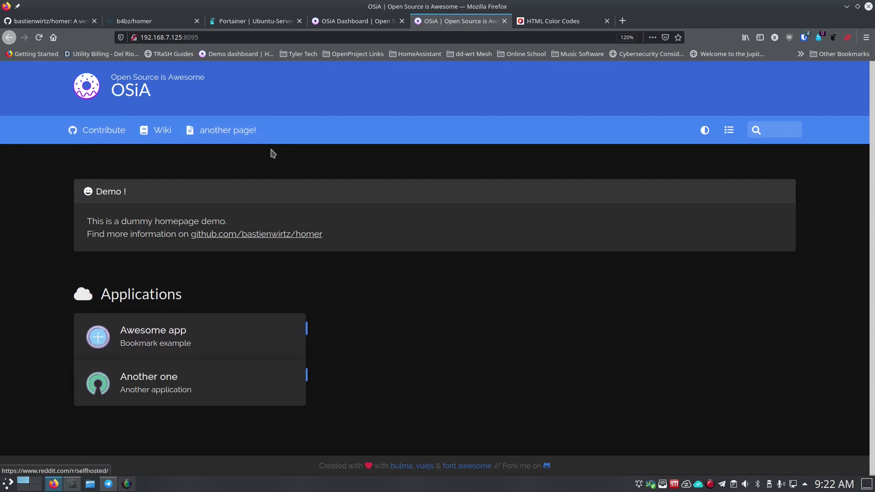
- Return to nano in Konsole and look through the dark theme colors and the optional message section of config.yml
left_click(69, 486)
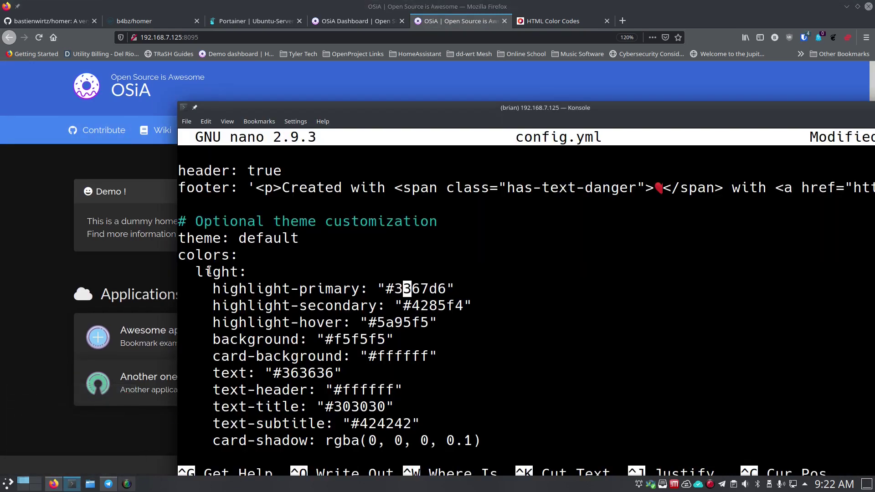
key("Down")
key("Down")
key("Down")
key("Down")
key("Down")
key("Down")
key("Down")
key("Down")
key("Down")
key("Down")
key("Down")
key("Down")
key("Down")
key("Down")
key("Down")
key("Down")
key("Down")
key("Down")
key("Down")
key("Down")
key("Down")
key("Down")
key("Down")
key("Down")
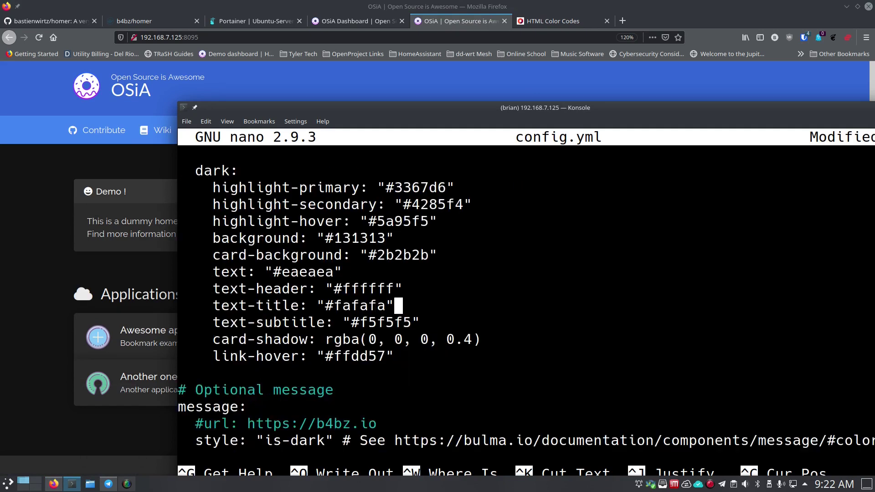
key("Down")
key("Down")
key("Down")
key("Down")
key("Down")
key("Down")
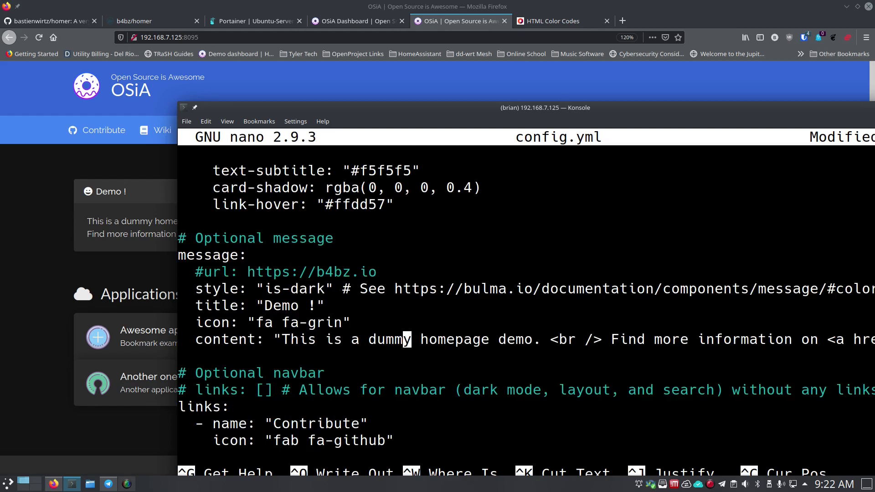
- Comment out the "message:" line under Optional message in config.yml
key("Up")
key("Up")
key("Up")
key("Up")
key("Up")
key("Down")
key("Down")
key("Up")
key("Up")
key("Left")
key("Left")
key("Left")
key("Left")
key("Left")
key("Left")
key("Left")
key("Left")
type("#")
key("Down")
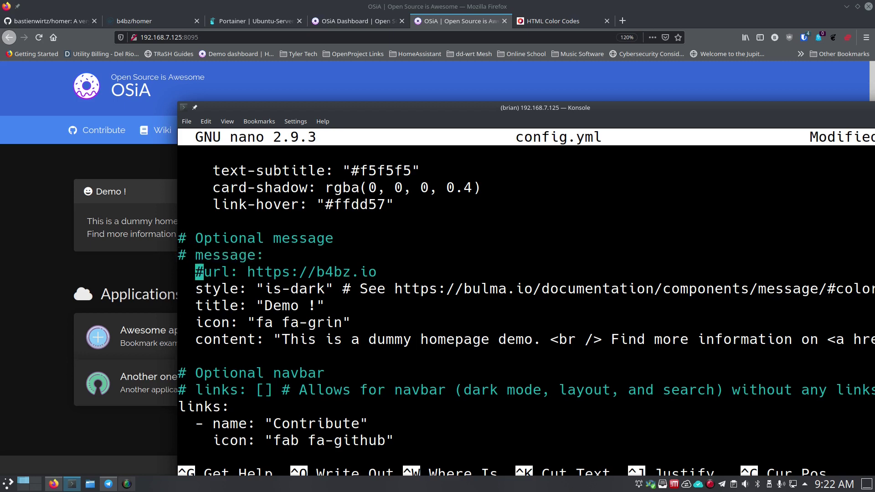
- Comment out the url, style, title, icon and content lines of the optional message block in config.yml
key("Left")
key("Left")
type("#")
key("Down")
key("Left")
type("#")
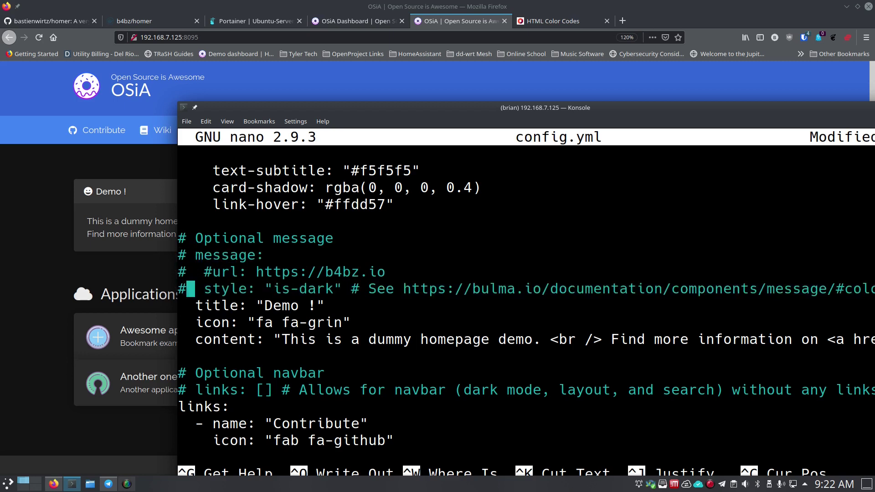
key("Down")
key("Left")
type("#")
key("Down")
key("Left")
type("#")
key("Down")
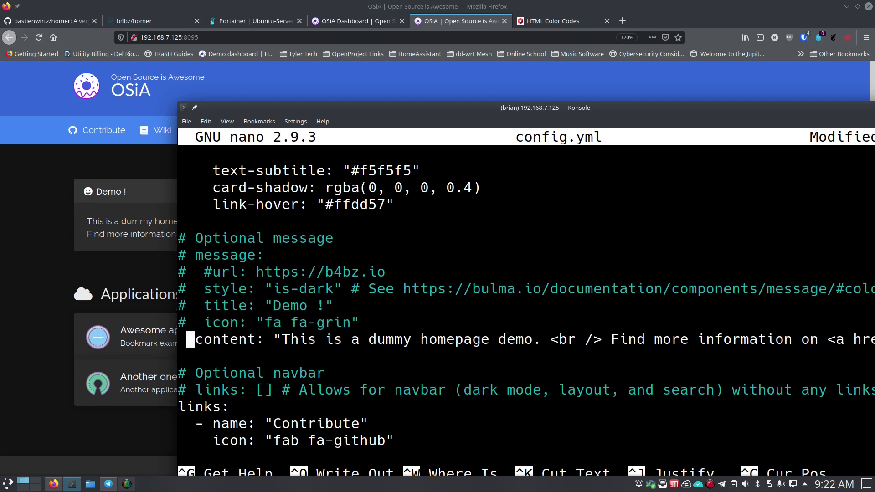
key("Left")
type("#")
key("Down")
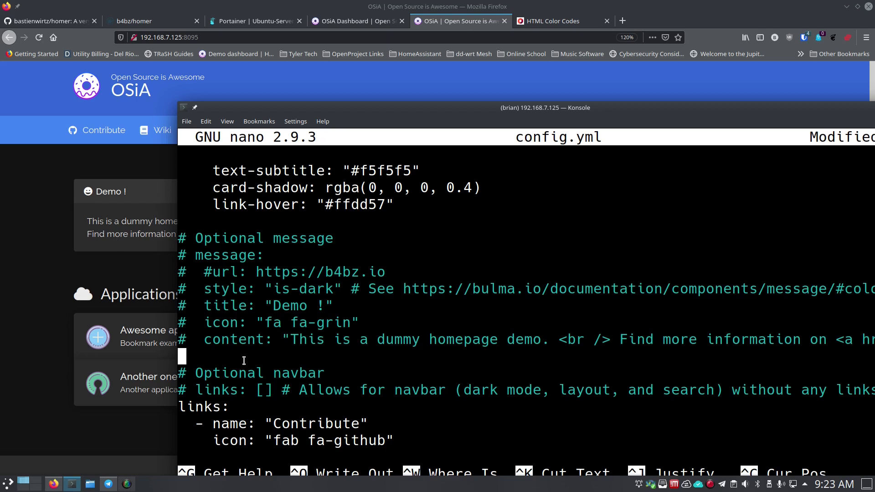
- Save config.yml and reload the Homer dashboard page in Firefox
key("ctrl+o")
key("Return")
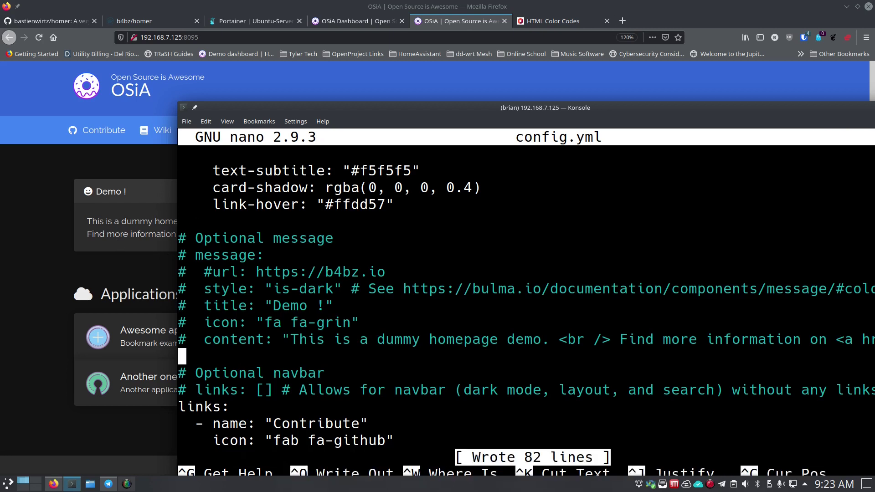
left_click(39, 37)
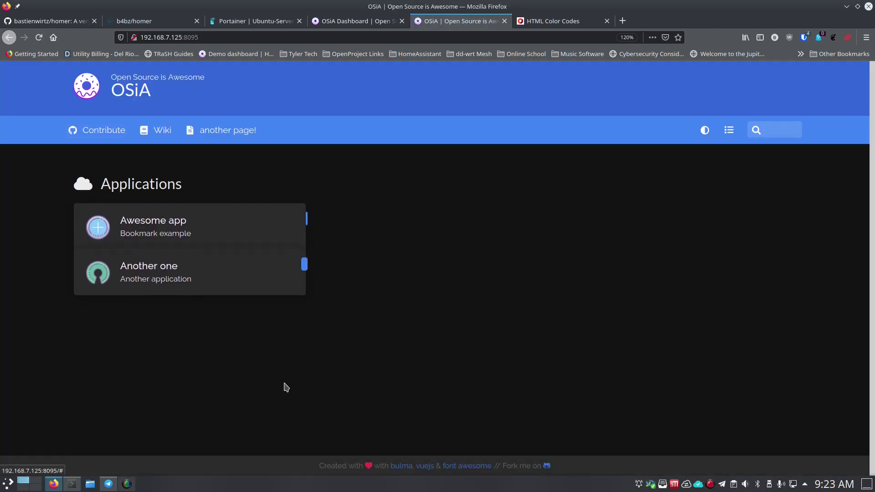
- Return to nano in Konsole and examine the "Contribute" link entry under Optional navbar
left_click(71, 487)
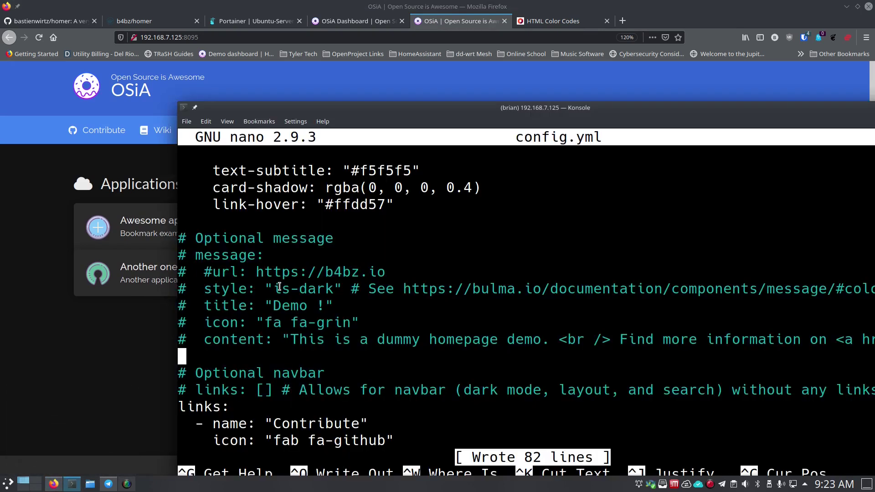
key("Down")
key("Right")
key("Down")
key("Down")
key("Left")
key("Down")
key("Down")
key("Down")
key("Down")
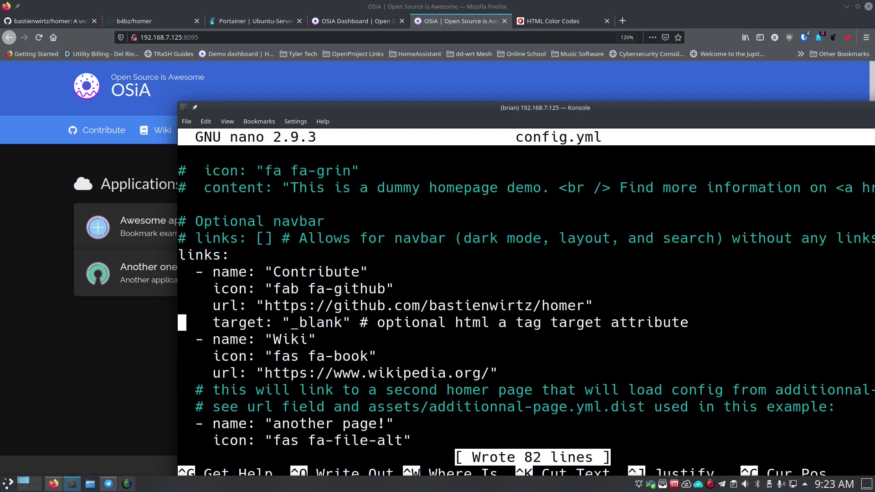
key("Up")
key("Up")
key("Up")
key("Up")
key("Down")
key("Down")
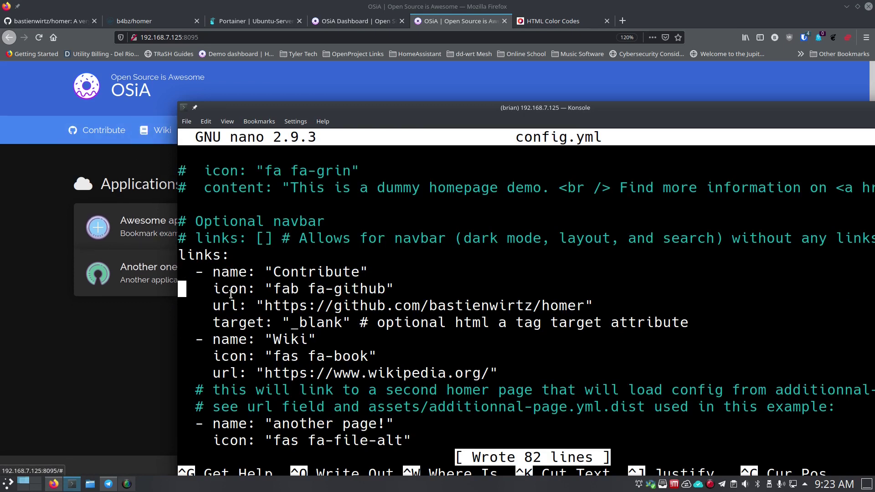
key("Up")
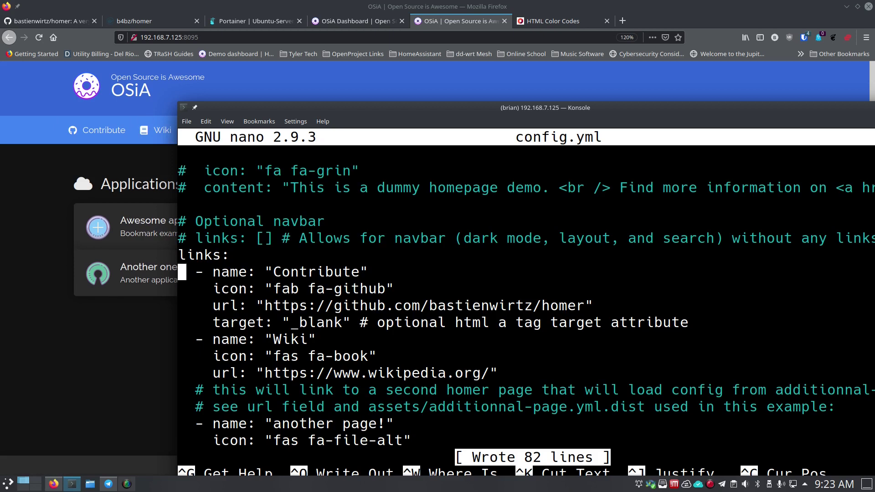
- Look through the "Wiki" and "another page!" link entries, then go back up to the "links:" line
key("Down")
key("Down")
key("Down")
key("Down")
key("Down")
key("Down")
key("Down")
key("Down")
key("Down")
key("Down")
key("Down")
key("Up")
key("Up")
key("Up")
key("Up")
key("Up")
key("Up")
key("Up")
key("Up")
key("Up")
key("Up")
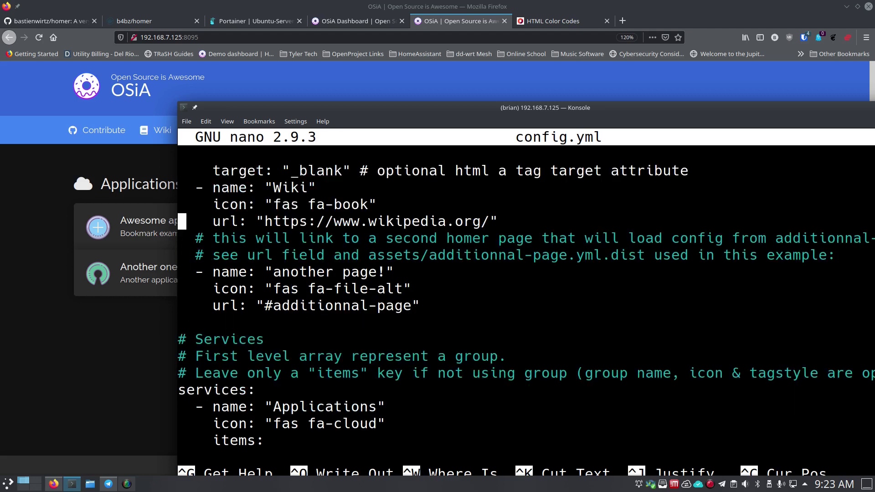
key("Up")
key("Up")
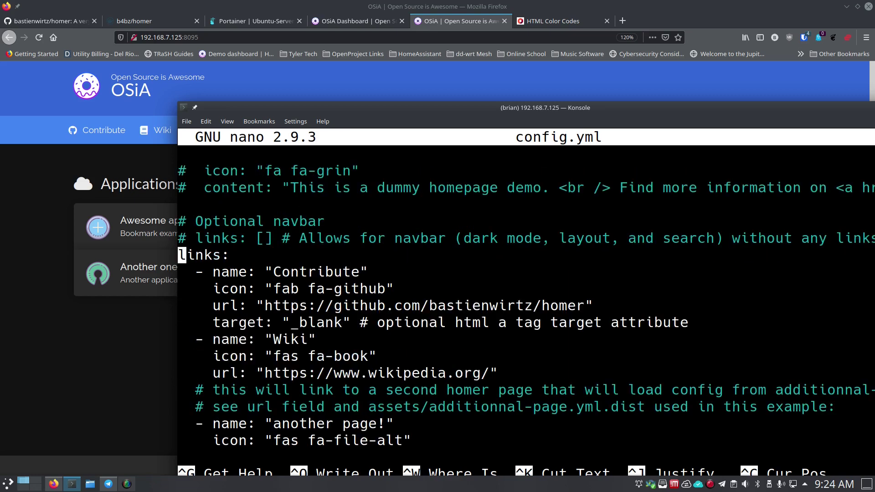
- Review the whole Optional navbar section from its heading down to the Services comment and back up
key("Up")
key("Up")
key("Down")
key("Down")
key("Up")
key("Up")
key("Down")
key("Down")
key("Down")
key("Down")
key("Down")
key("Down")
key("Down")
key("Down")
key("Down")
key("Down")
key("Down")
key("Down")
key("Down")
key("Down")
key("Down")
key("Down")
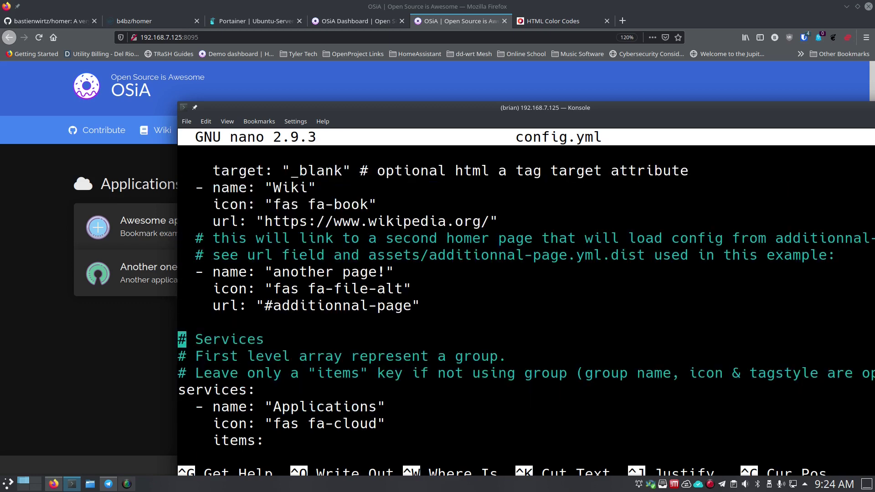
key("Up")
key("Up")
key("Up")
key("Up")
key("Up")
key("Up")
key("Up")
key("Up")
key("Up")
key("Up")
key("Up")
key("Up")
key("Up")
key("Up")
key("Up")
key("Up")
key("Up")
key("Up")
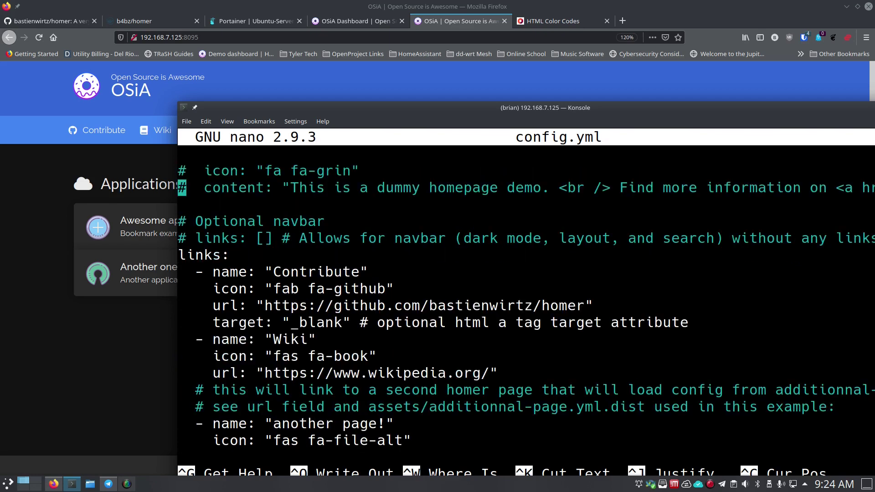
- Comment out the "links:" line and the name, icon, url and target lines of the "Contribute" entry
key("Down")
key("Down")
key("Down")
key("Down")
type("#")
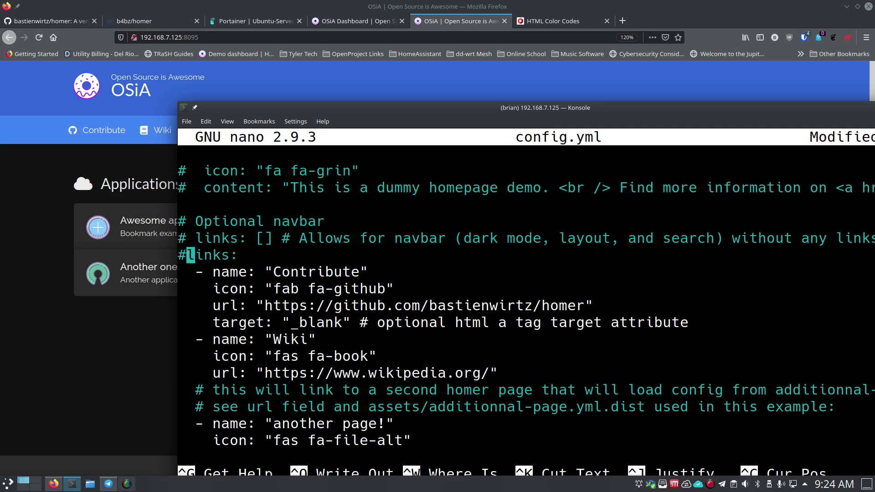
key("Down")
key("Left")
key("Left")
type("#")
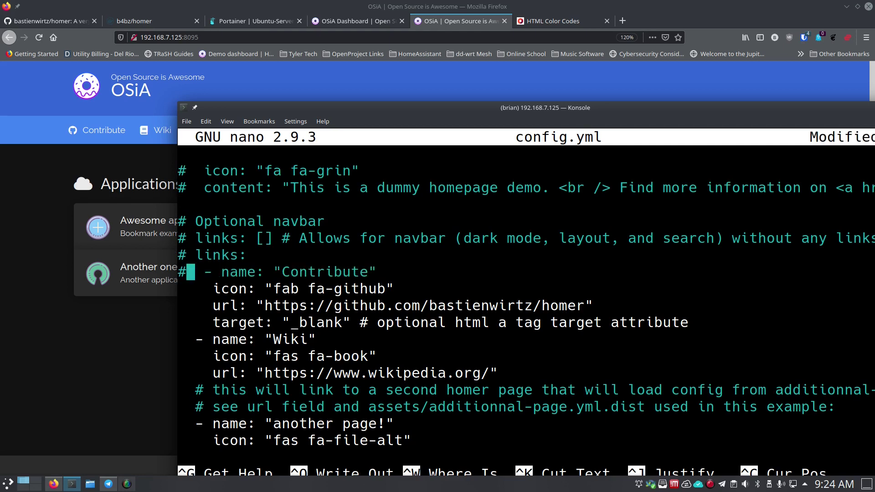
key("Down")
key("Left")
type("#")
key("Down")
key("Left")
type("#")
key("Down")
key("Left")
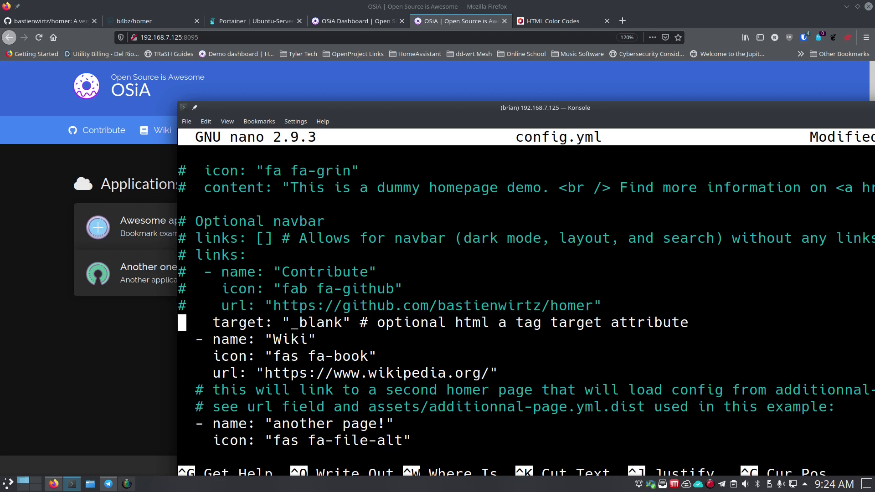
type("#")
- Comment out the name, icon and url lines of the "Wiki" navbar entry
key("Down")
key("Left")
type("#")
key("Down")
key("Left")
type("#")
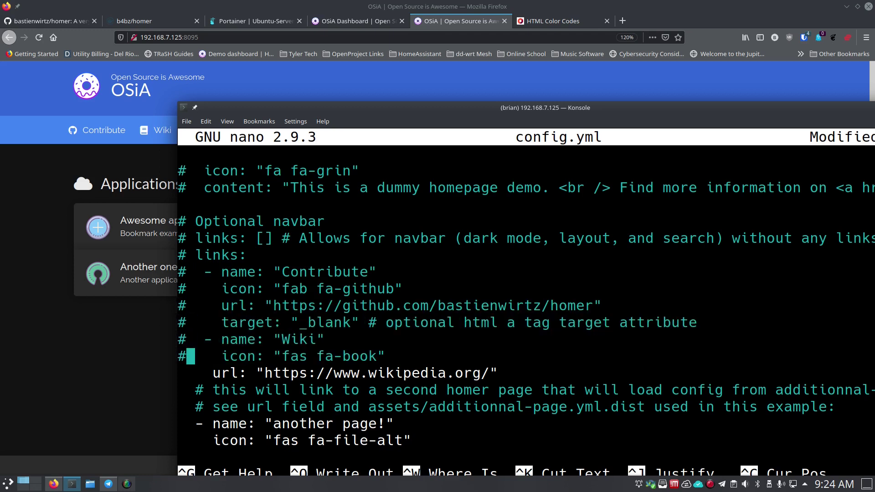
key("Down")
key("Left")
type("#")
- Add a leading # to the two second-page comment lines and all three lines of the "another page!" entry
key("Down")
key("Left")
type("#")
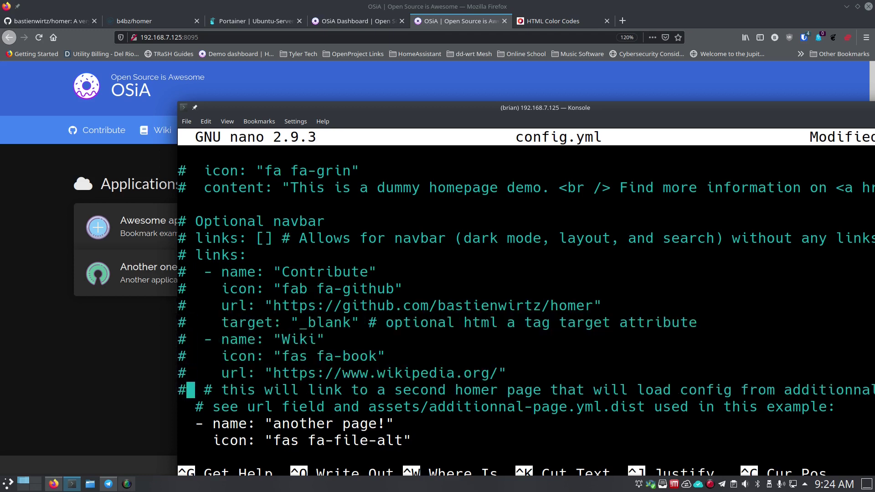
key("Down")
key("Left")
type("#")
key("Down")
key("Left")
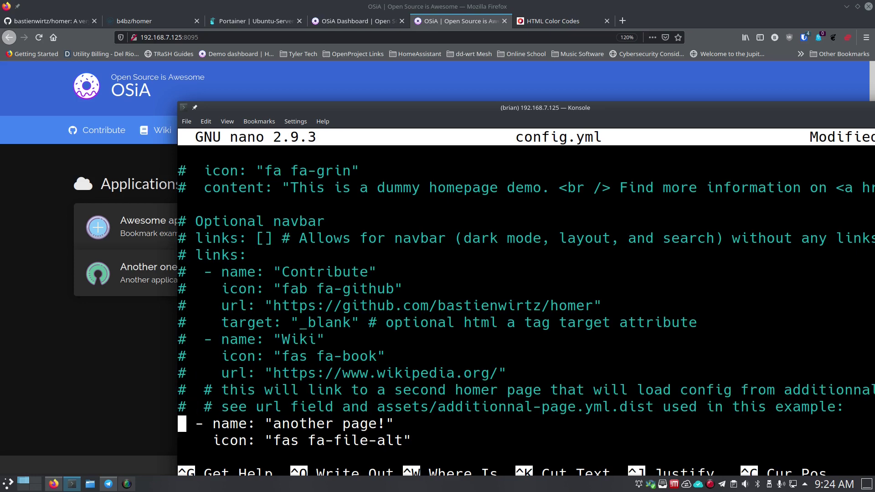
type("#")
key("Down")
key("Left")
type("#")
key("Down")
key("Left")
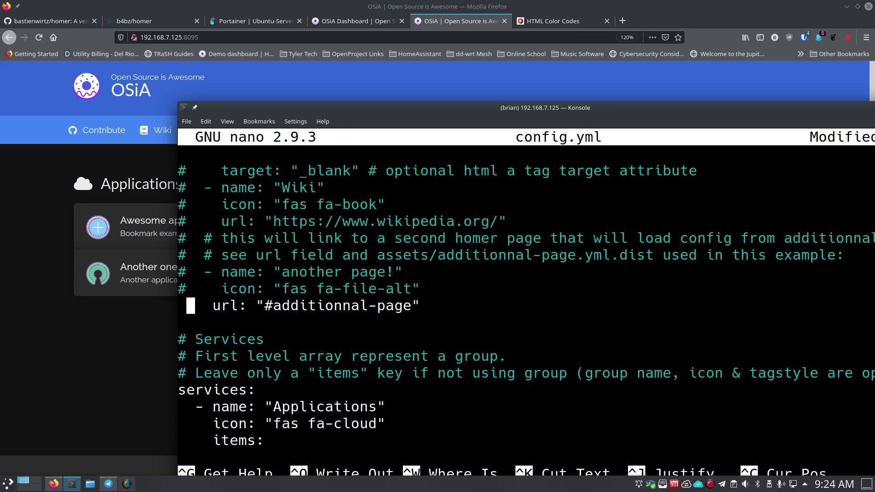
type("#")
key("Down")
key("Up")
key("End")
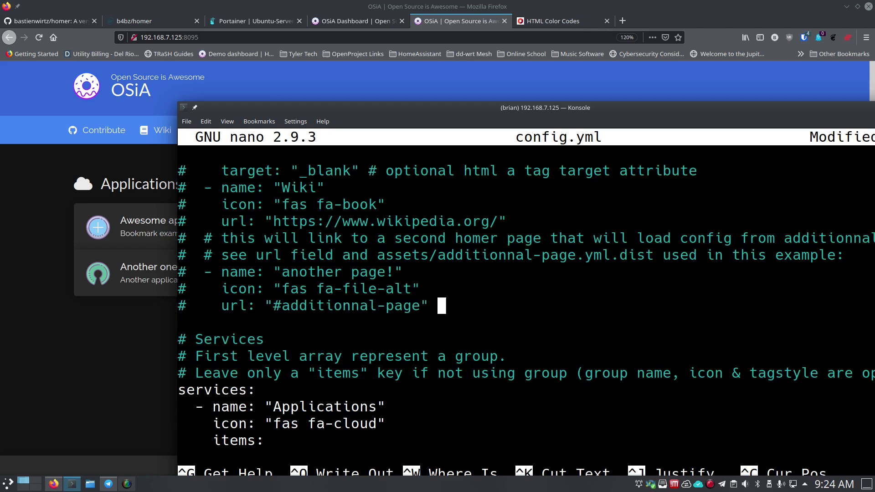
- Move down to the "services:" line, save config.yml and reload the Homer dashboard in Firefox
key("Down")
key("Down")
key("Down")
key("Down")
key("Down")
key("Left")
key("Left")
key("Left")
key("Left")
key("Left")
key("ctrl+o")
key("Return")
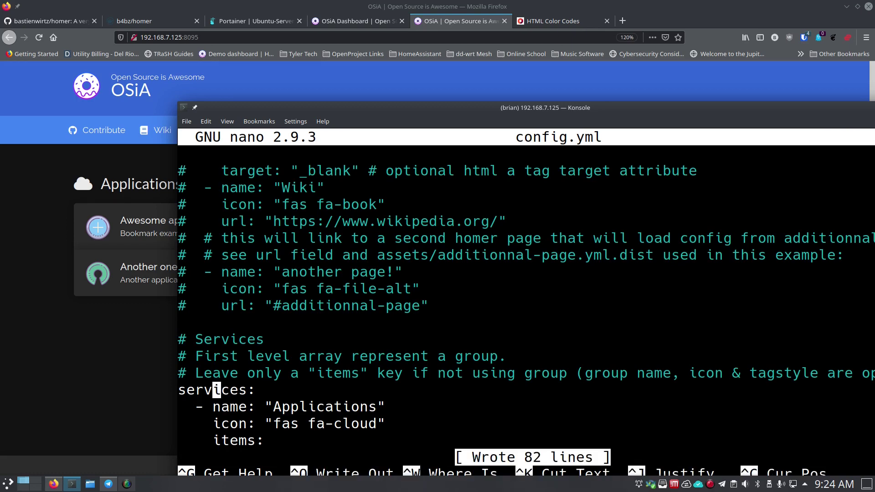
left_click(53, 38)
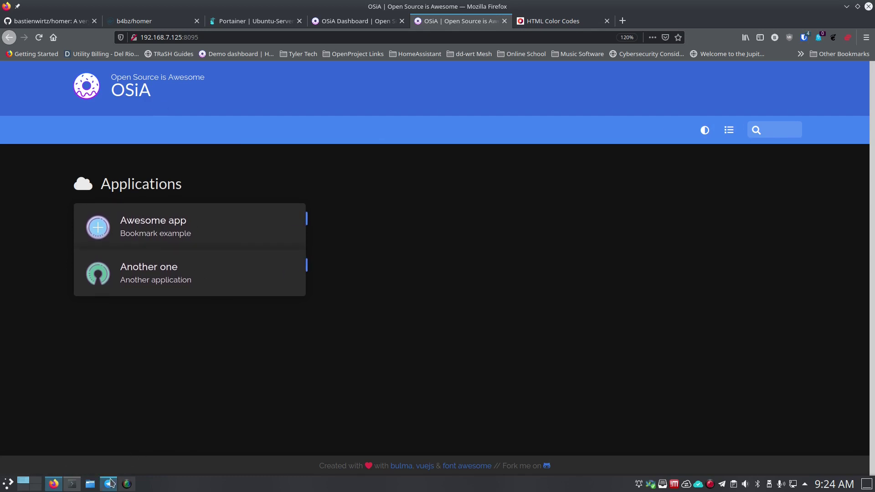
- Review the services section of config.yml, examining the "Applications" group and its sample item entries
left_click(73, 487)
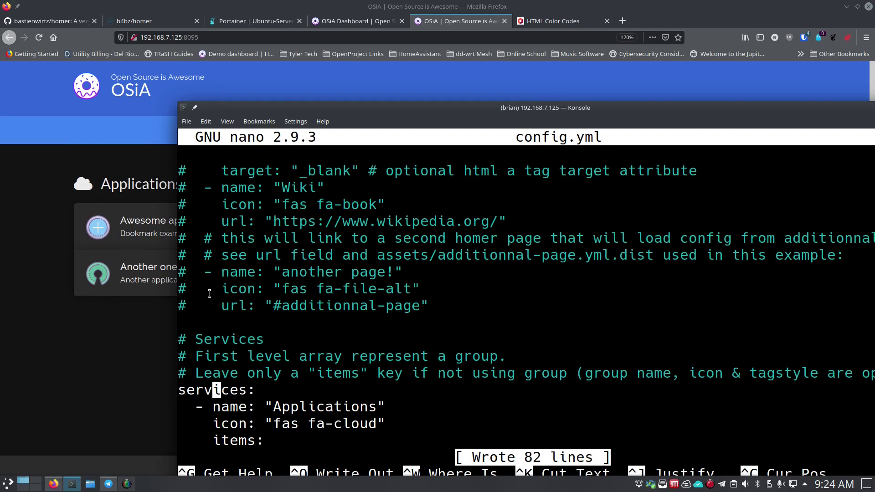
key("Down")
key("Down")
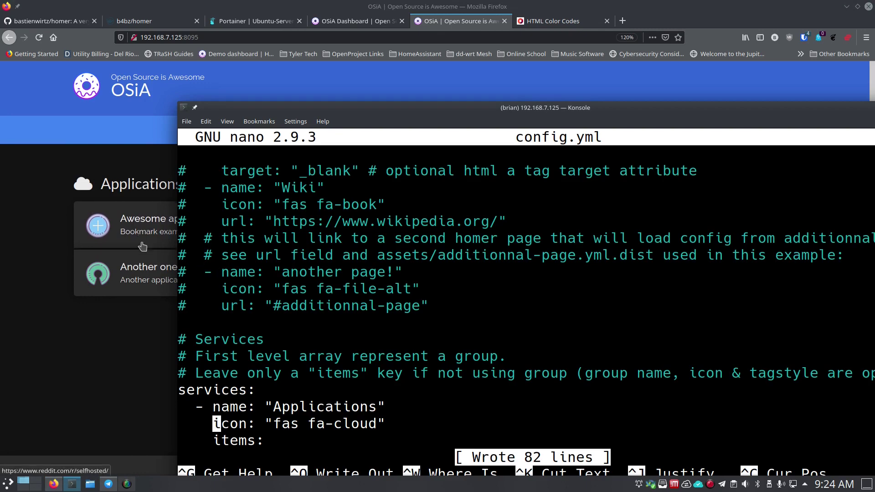
key("Down")
key("Down")
key("Down")
key("Down")
key("Down")
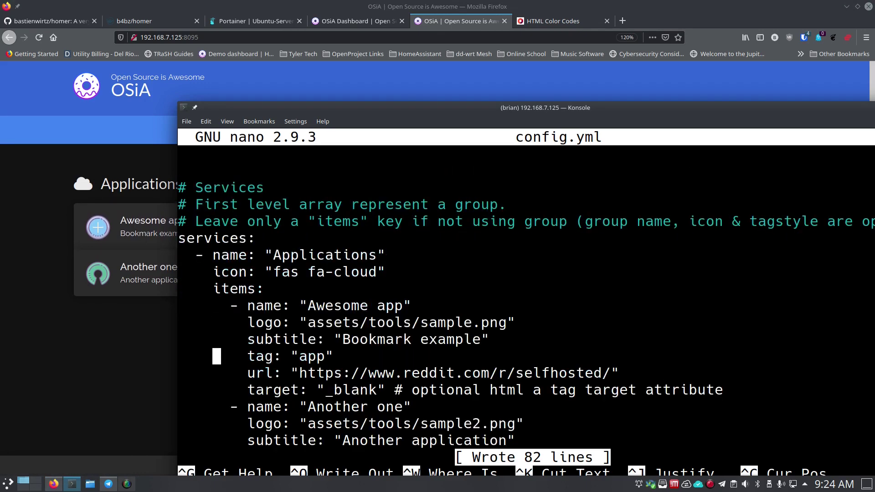
key("Up")
key("Up")
key("Up")
key("Up")
key("Up")
key("Up")
- Test the "Awesome app" card on the Homer dashboard in Firefox, close the page it opens and return to the dashboard
left_click(133, 347)
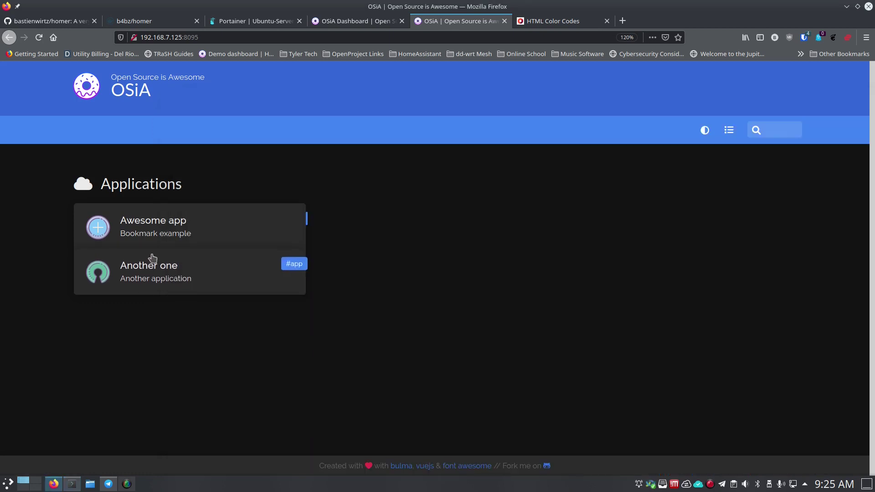
left_click(173, 231)
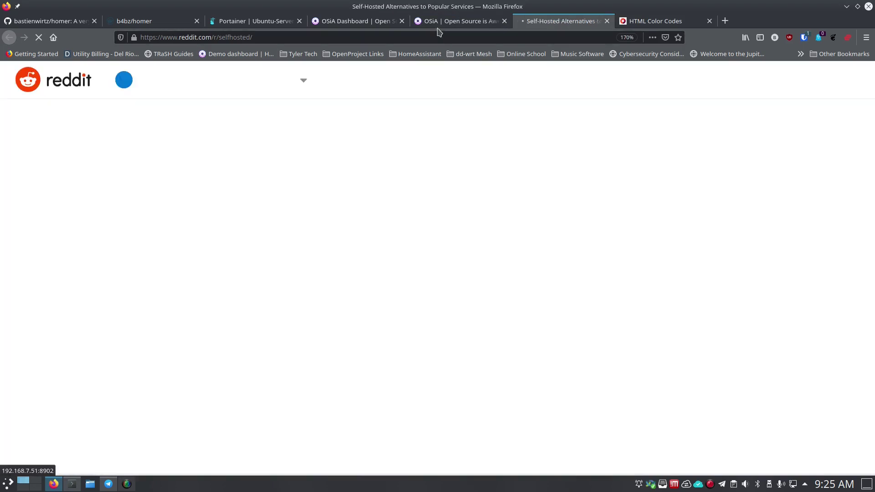
left_click(455, 22)
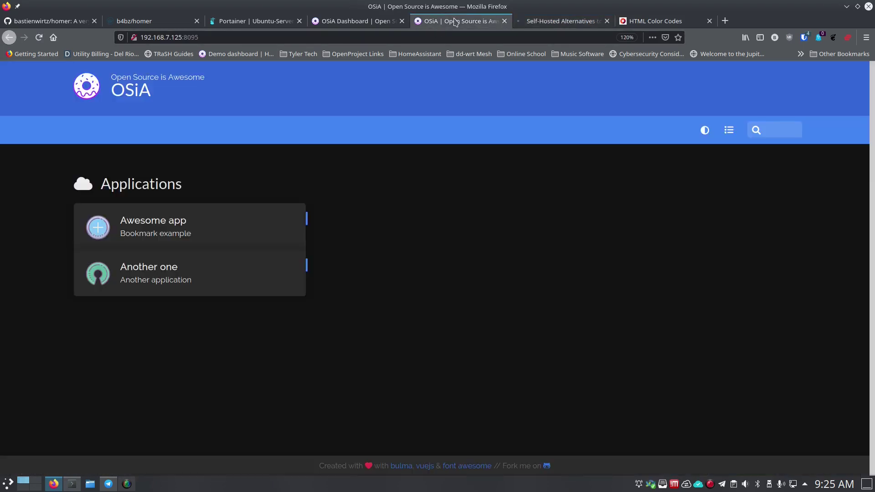
left_click(564, 23)
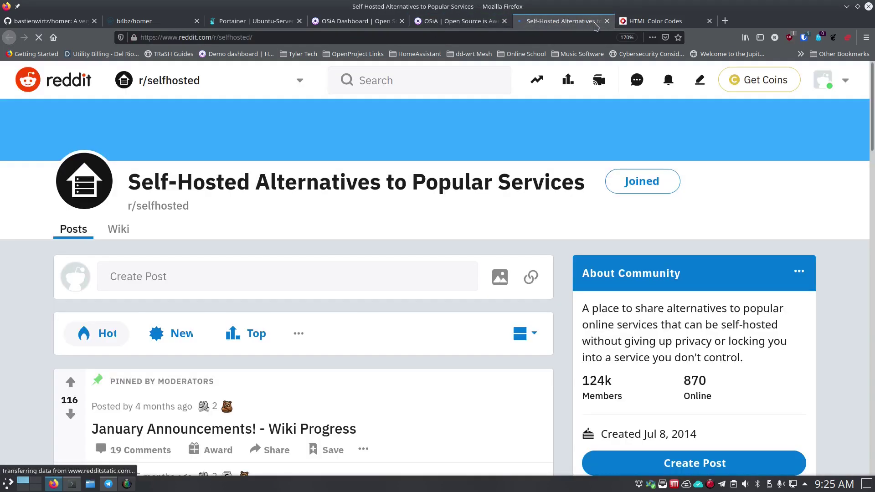
left_click(607, 21)
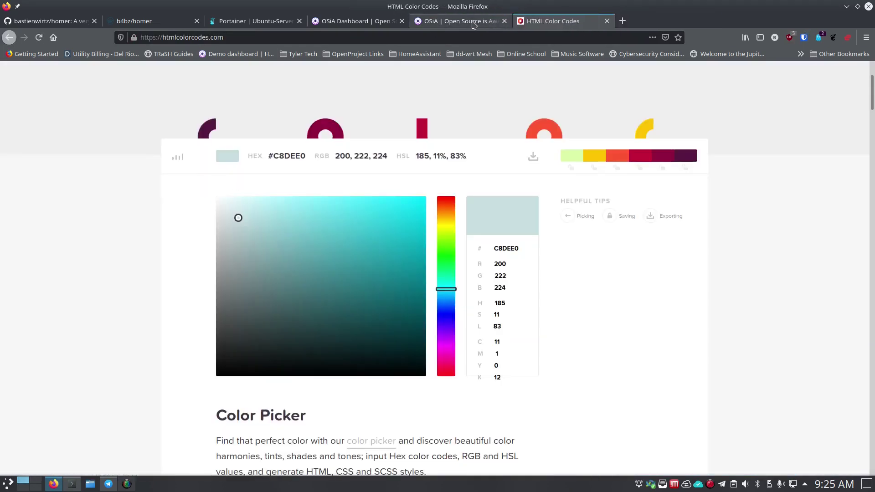
left_click(490, 23)
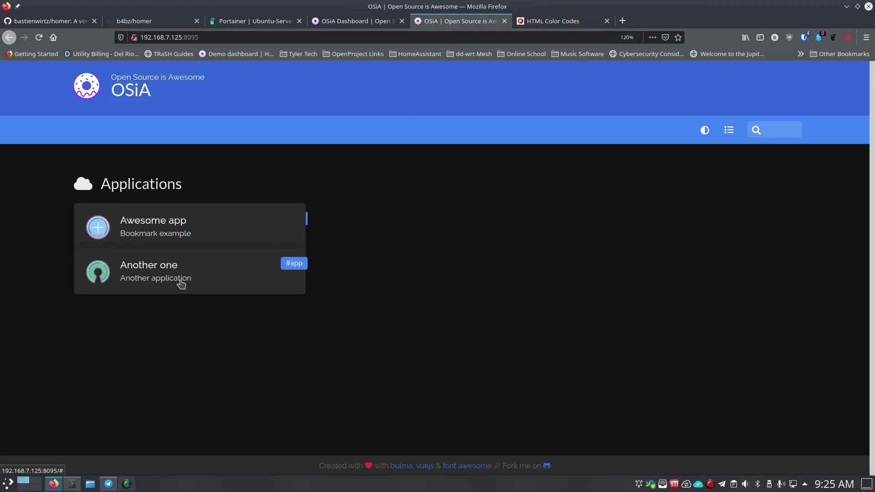
- Examine the "Another one" entry in config.yml and test its card on the dashboard
left_click(72, 483)
scroll(230, 378, "down", 3)
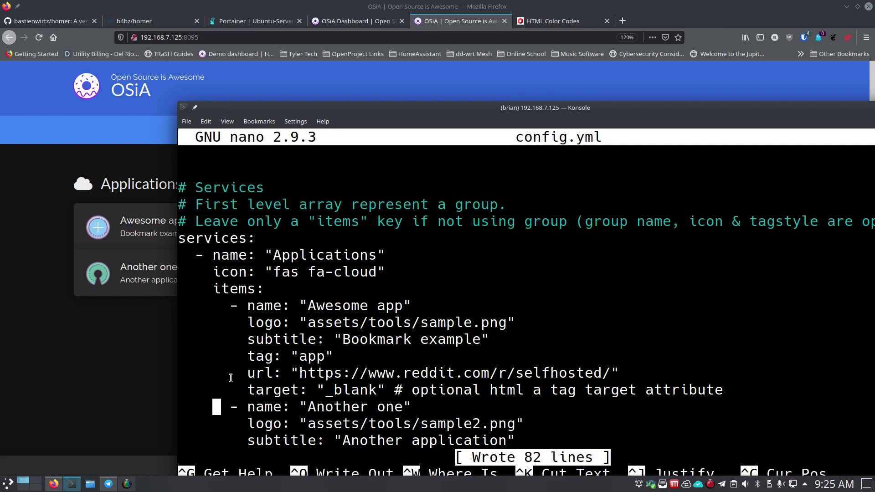
scroll(231, 378, "down", 1)
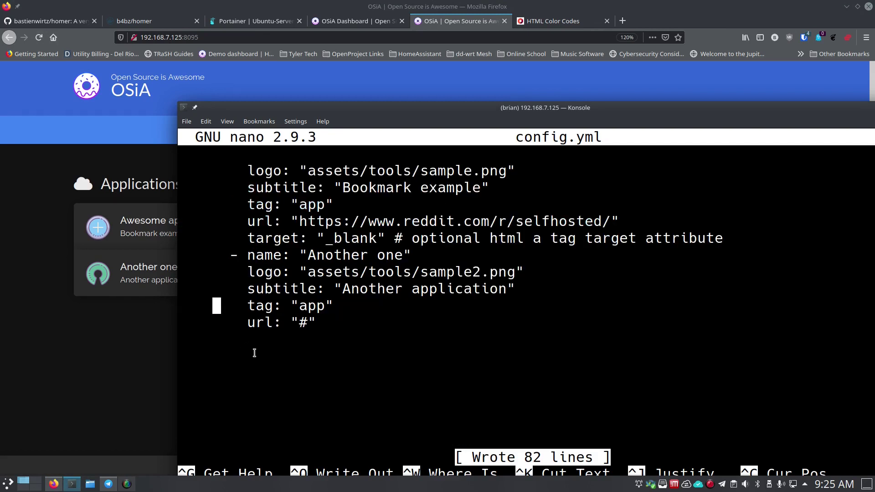
scroll(245, 310, "up", 1)
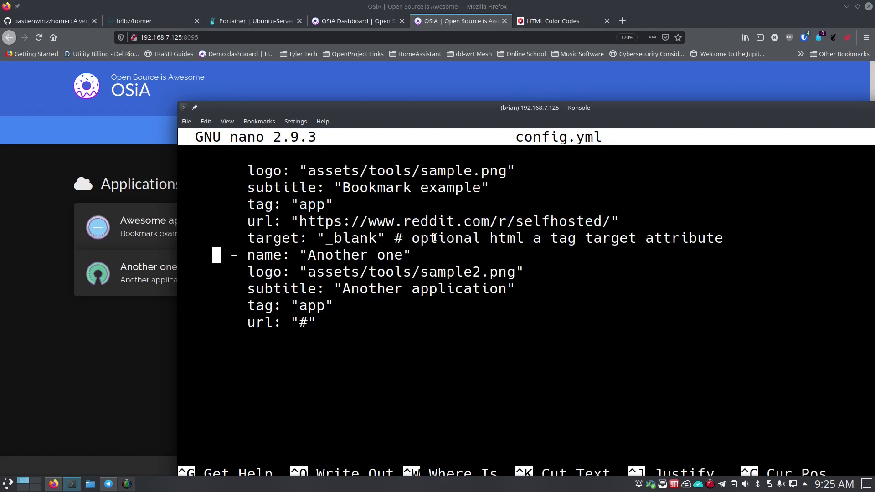
left_click(160, 338)
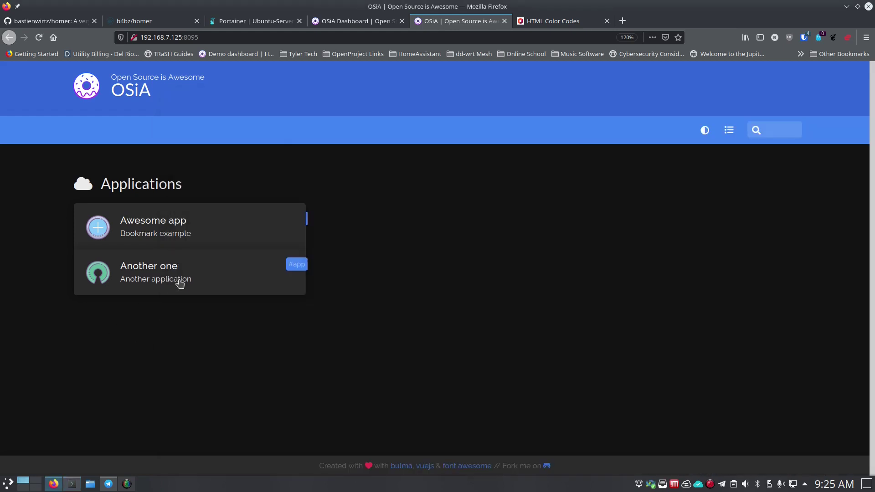
left_click(179, 282)
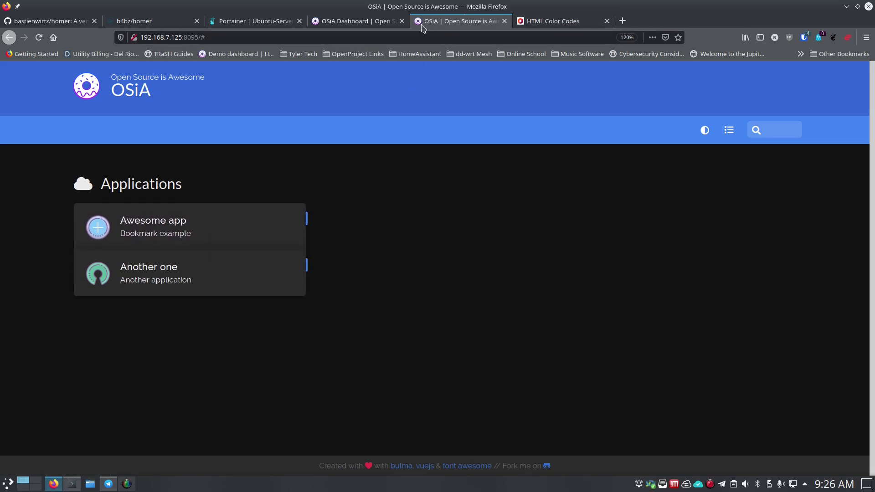
- In config.yml, rename the first item of the "Applications" group to "Show Notes"
left_click(71, 489)
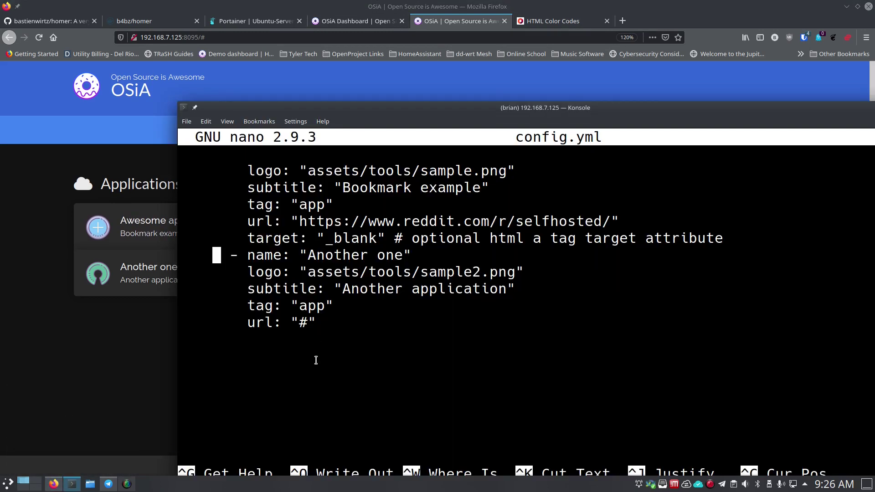
scroll(316, 360, "up", 2)
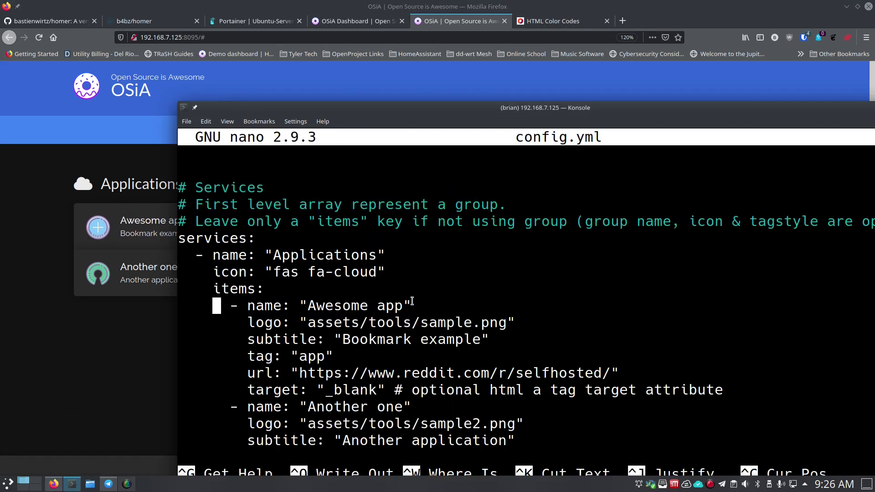
key("Right")
key("Right")
key("Right")
key("Right")
key("Right")
key("Right")
key("Right")
key("Right")
key("Right")
key("Right")
key("Right")
key("Right")
key("Right")
key("Right")
key("Right")
key("Right")
key("Right")
key("Right")
key("Right")
key("Right")
key("BackSpace")
key("BackSpace")
key("BackSpace")
key("BackSpace")
key("BackSpace")
key("BackSpace")
key("BackSpace")
key("BackSpace")
key("BackSpace")
key("BackSpace")
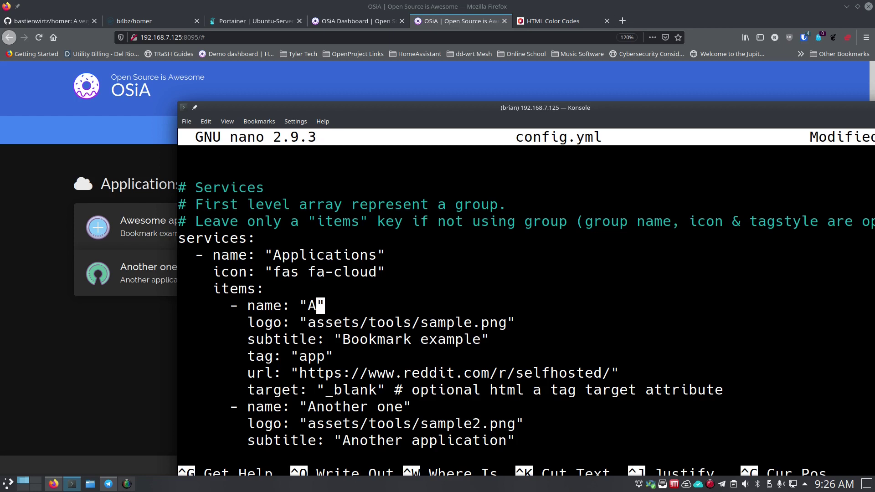
key("BackSpace")
type("Show Notes")
- Change the logo path of the "Show Notes" item to "assets/tools/ghost.png"
key("Down")
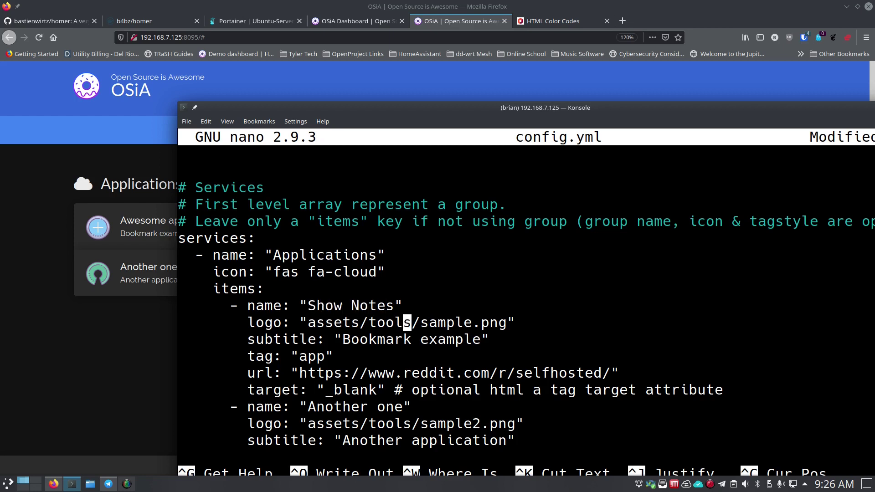
key("Right")
key("Right")
key("Right")
key("Right")
key("Right")
key("Right")
key("Right")
key("Right")
key("Right")
key("Right")
key("Left")
key("Left")
key("BackSpace")
key("BackSpace")
key("BackSpace")
key("BackSpace")
key("BackSpace")
key("BackSpace")
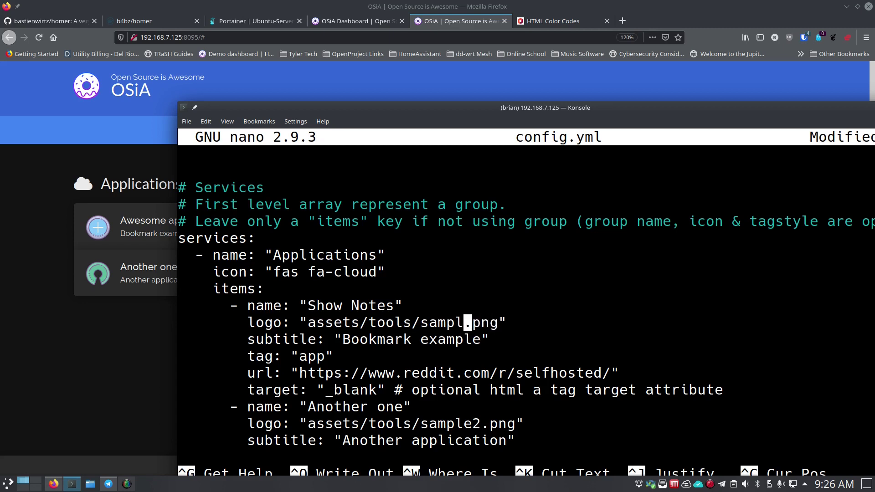
type("ghost")
- Replace the subtitle of the "Show Notes" item with "OSiA Show Notes Blog"
key("Down")
key("Left")
key("Left")
key("Left")
key("Left")
key("Left")
key("Left")
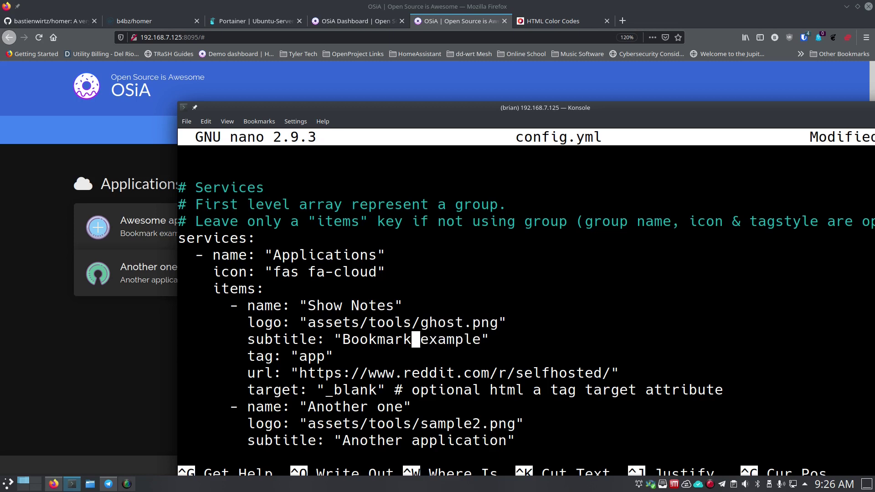
key("Down")
key("Up")
key("Right")
key("Up")
key("Right")
key("Right")
key("Right")
key("Right")
key("Right")
key("Down")
key("Left")
key("Left")
key("Left")
key("Left")
key("Left")
key("Left")
key("Left")
key("Left")
key("Left")
key("Left")
key("Left")
key("Right")
key("Right")
key("Right")
key("Right")
key("Right")
key("Right")
key("Right")
key("Right")
key("Right")
key("Right")
key("Right")
key("Right")
key("Right")
key("BackSpace")
key("BackSpace")
key("BackSpace")
key("BackSpace")
key("BackSpace")
key("BackSpace")
key("BackSpace")
key("BackSpace")
key("BackSpace")
key("BackSpace")
key("BackSpace")
key("BackSpace")
key("BackSpace")
key("BackSpace")
key("BackSpace")
key("BackSpace")
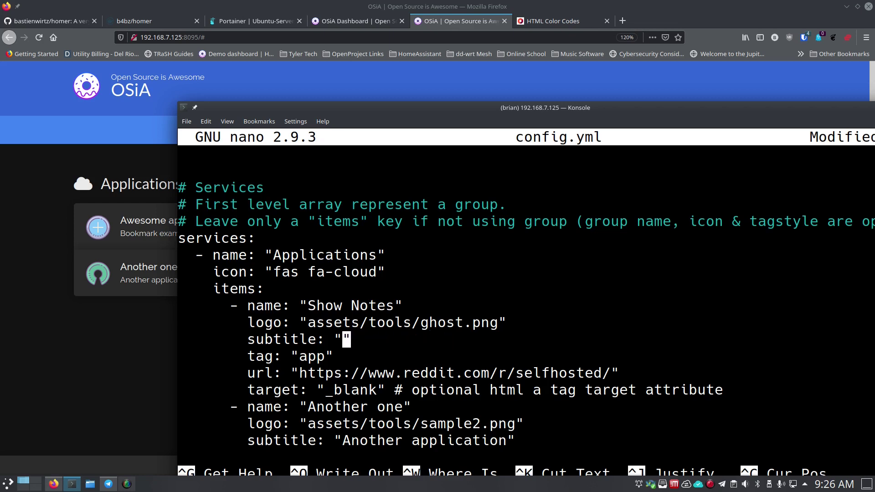
type("jo")
key("BackSpace")
key("BackSpace")
type("OSI")
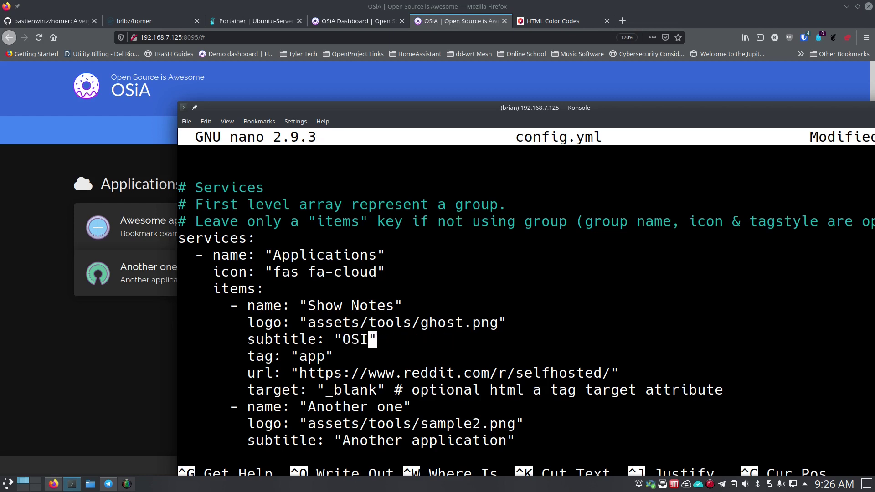
key("BackSpace")
type("iA show")
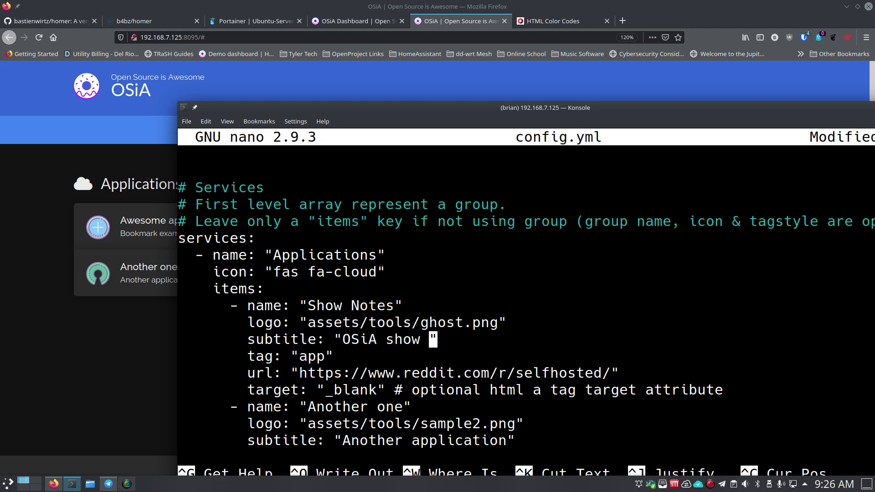
key("BackSpace")
key("BackSpace")
key("BackSpace")
key("BackSpace")
key("BackSpace")
type("Show Notes Blog")
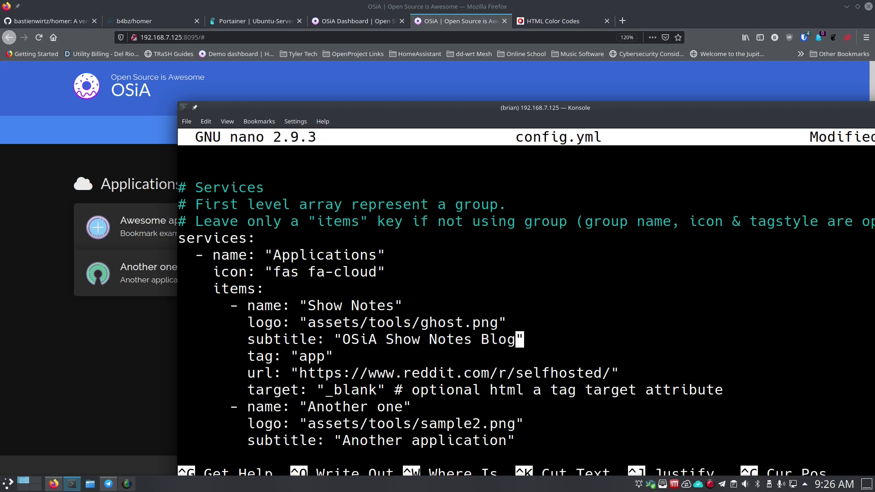
- Check the tag display on the dashboard cards, set the "Show Notes" item's tag to "site" and move to its url line
left_click(328, 356)
left_click(117, 343)
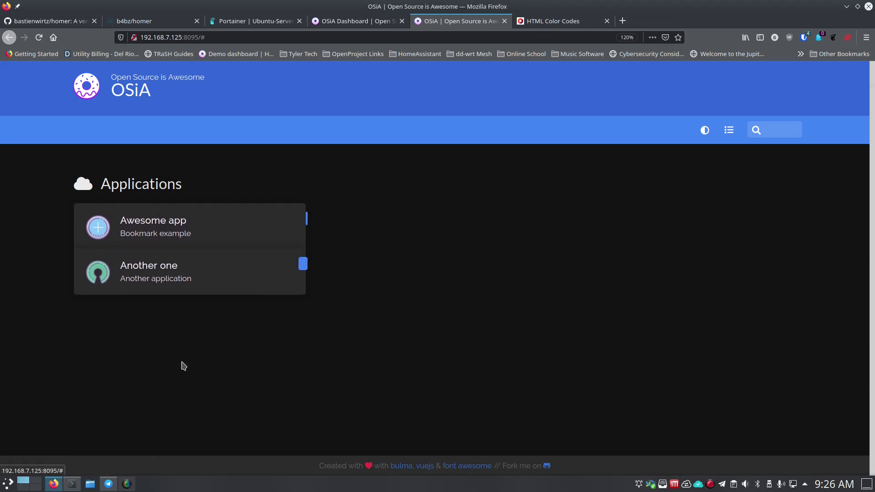
left_click(73, 483)
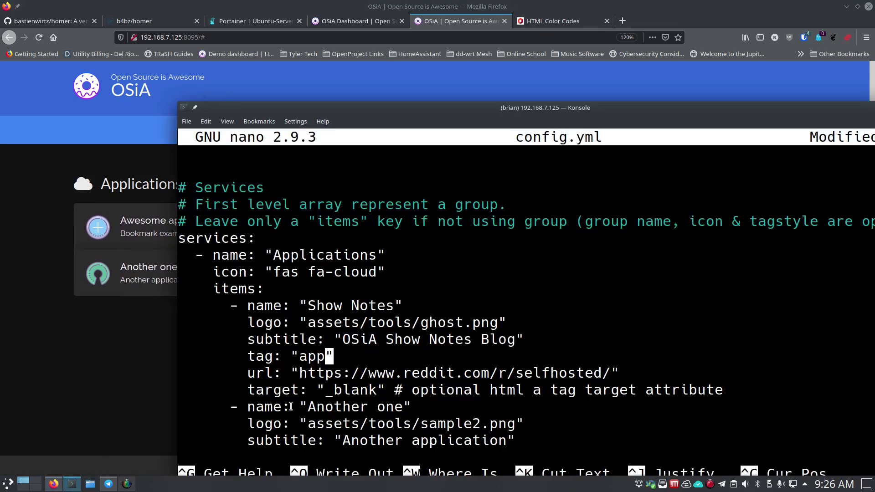
key("BackSpace")
key("BackSpace")
key("BackSpace")
type("site")
key("Down")
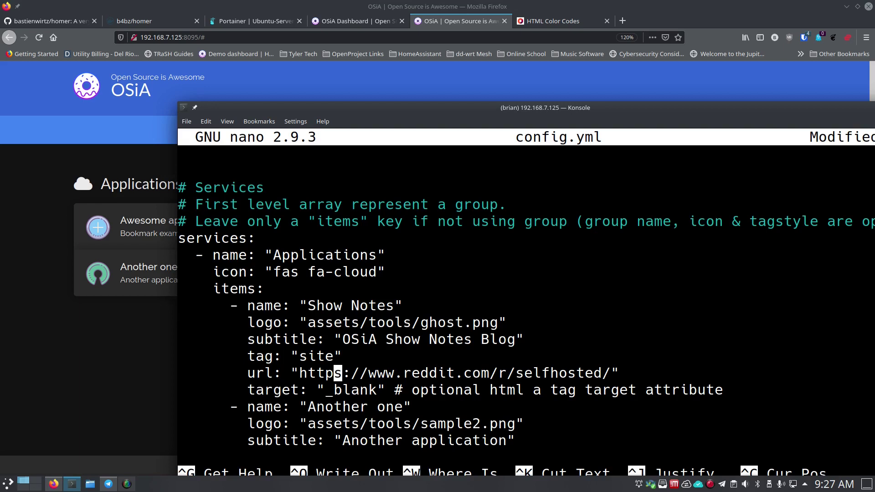
key("Down")
key("Up")
key("Right")
key("Right")
key("Right")
key("Right")
key("Right")
key("Right")
key("Right")
key("Right")
key("Right")
key("Right")
key("Right")
key("Right")
key("Right")
key("Right")
key("Right")
key("Right")
key("Right")
key("Right")
key("Right")
key("Right")
key("BackSpace")
key("BackSpace")
key("BackSpace")
key("BackSpace")
key("BackSpace")
key("BackSpace")
key("BackSpace")
key("BackSpace")
key("BackSpace")
key("BackSpace")
key("BackSpace")
key("BackSpace")
key("BackSpace")
key("BackSpace")
key("BackSpace")
key("BackSpace")
key("BackSpace")
key("BackSpace")
key("BackSpace")
key("BackSpace")
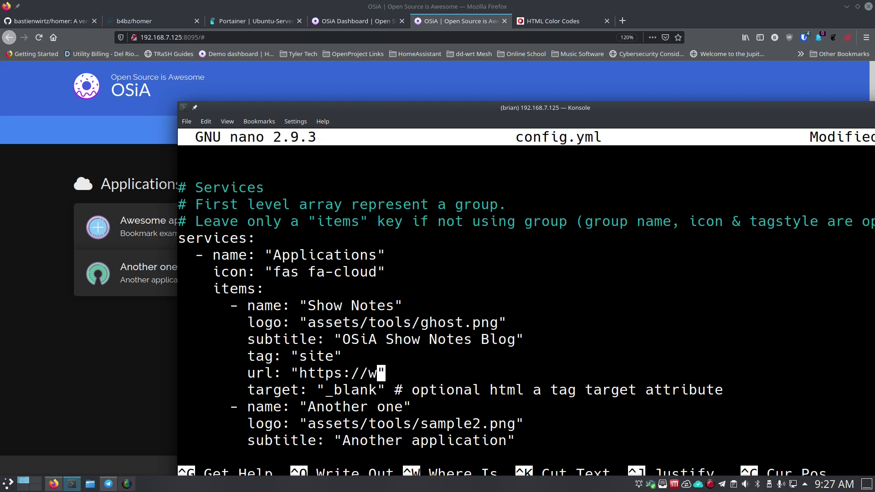
type("hownotes.opens")
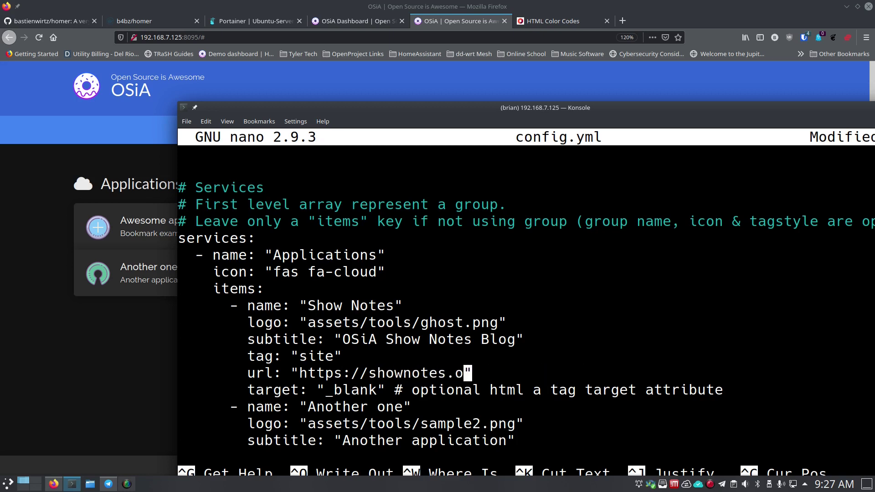
type("ourceisawesome.c")
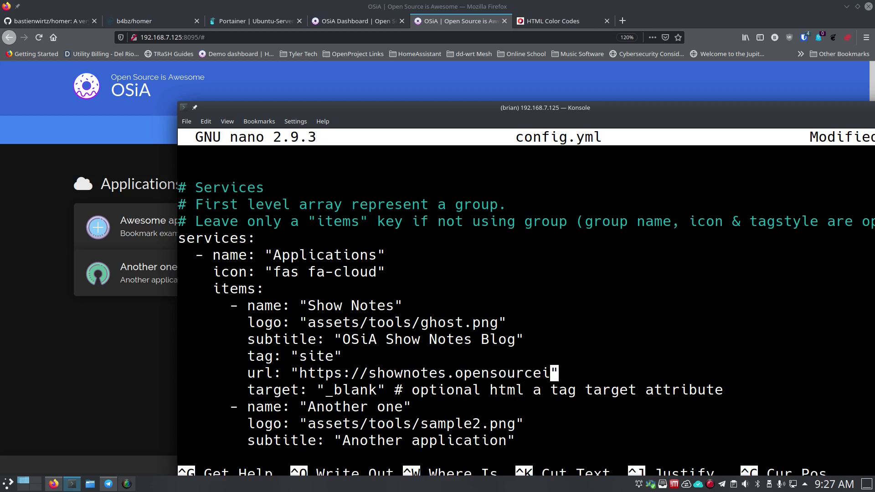
type("om")
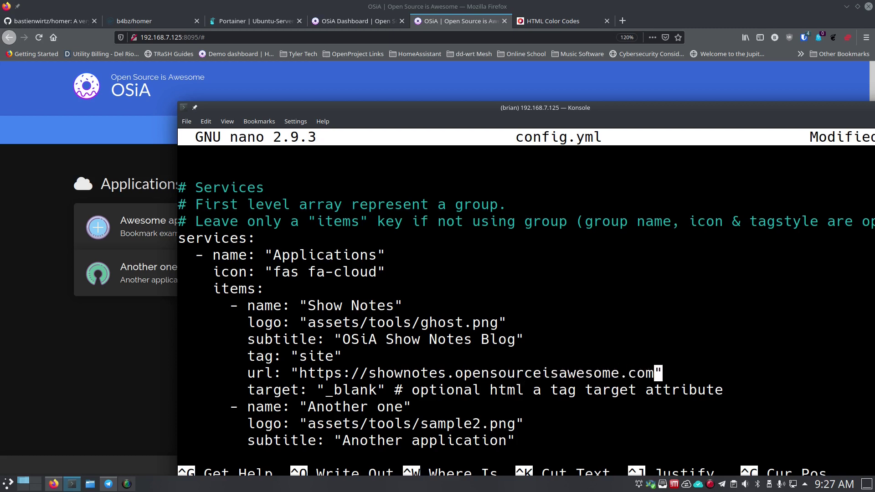
- Rename the second item of the "Applications" group to "OSiA Discussion"
key("Down")
key("Down")
key("Left")
key("BackSpace")
key("BackSpace")
key("BackSpace")
key("BackSpace")
key("BackSpace")
key("BackSpace")
key("BackSpace")
key("BackSpace")
key("BackSpace")
key("BackSpace")
key("BackSpace")
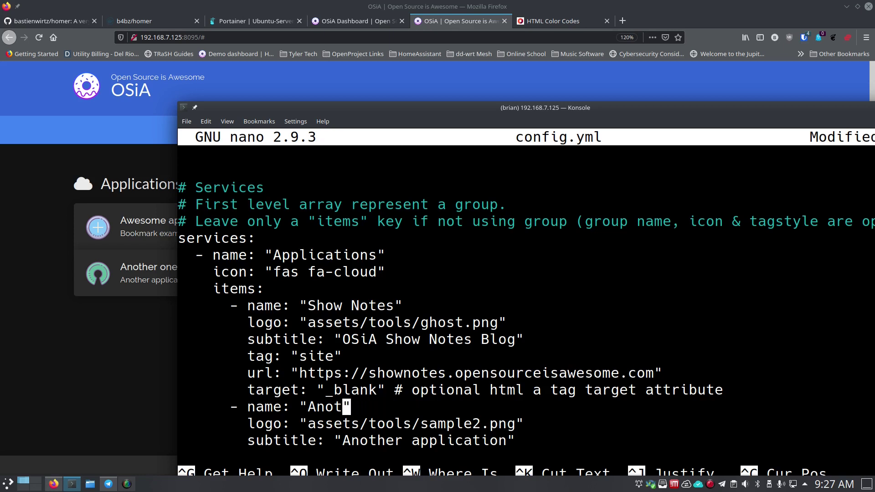
type("OSiA Si")
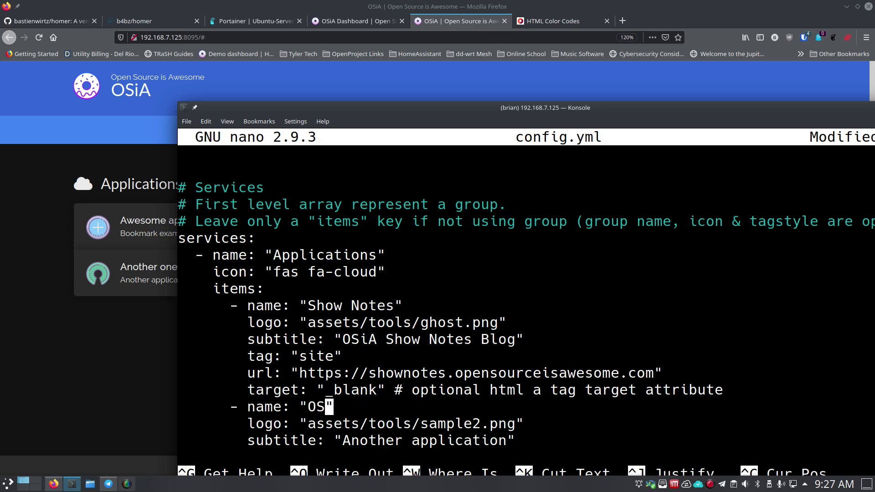
key("BackSpace")
key("BackSpace")
type("Disuussion")
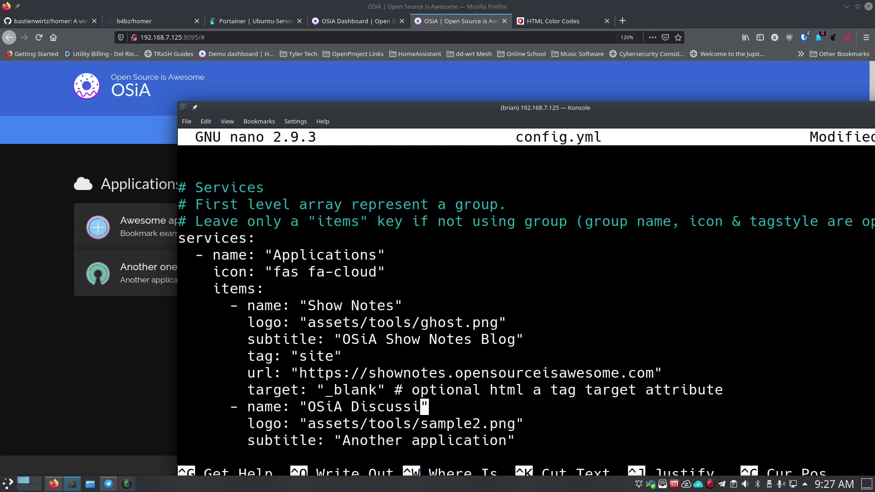
- Change the logo path of the "OSiA Discussion" item to "assets/tools/rocketchat.png"
key("Down")
key("Right")
key("Right")
key("Right")
key("Right")
key("BackSpace")
key("BackSpace")
key("BackSpace")
key("BackSpace")
key("BackSpace")
key("BackSpace")
key("BackSpace")
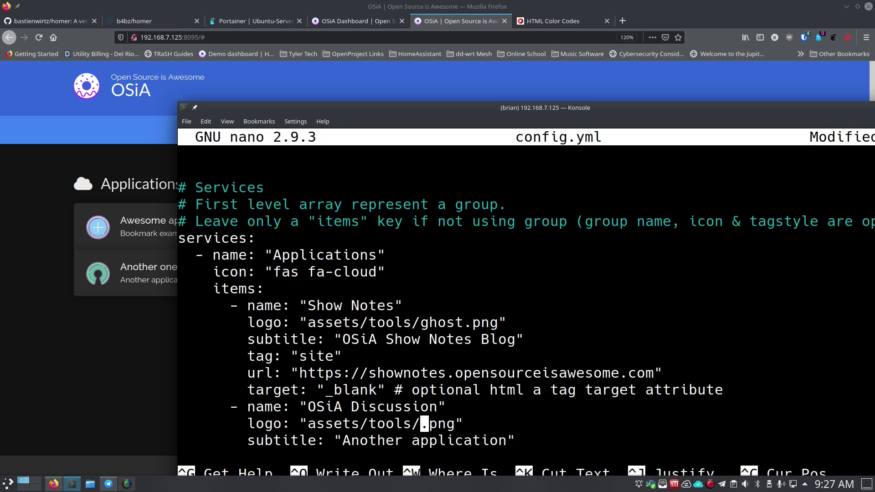
type("rocketchat")
- Replace the subtitle of the "OSiA Discussion" item with "OSiA Disuccsion Chat Rooms"
key("Down")
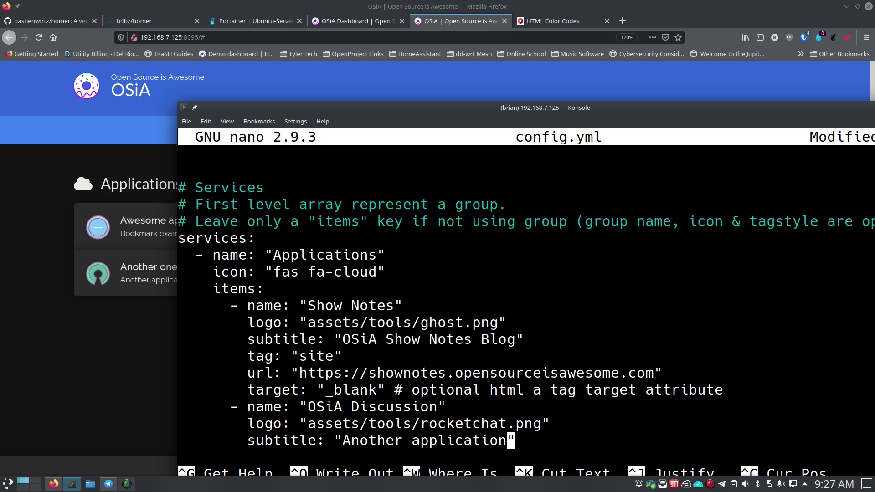
key("BackSpace")
key("BackSpace")
key("BackSpace")
key("BackSpace")
key("BackSpace")
key("BackSpace")
key("BackSpace")
key("BackSpace")
key("BackSpace")
key("BackSpace")
key("BackSpace")
key("BackSpace")
key("BackSpace")
key("BackSpace")
key("BackSpace")
key("BackSpace")
key("BackSpace")
key("BackSpace")
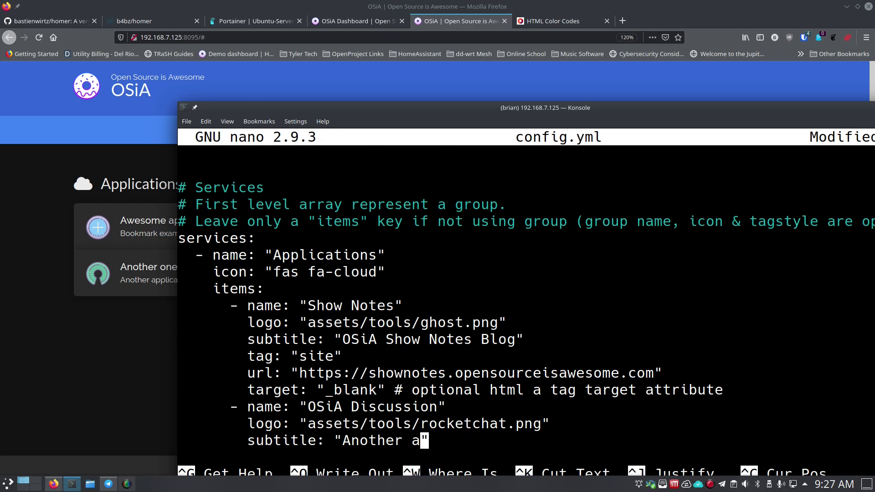
key("BackSpace")
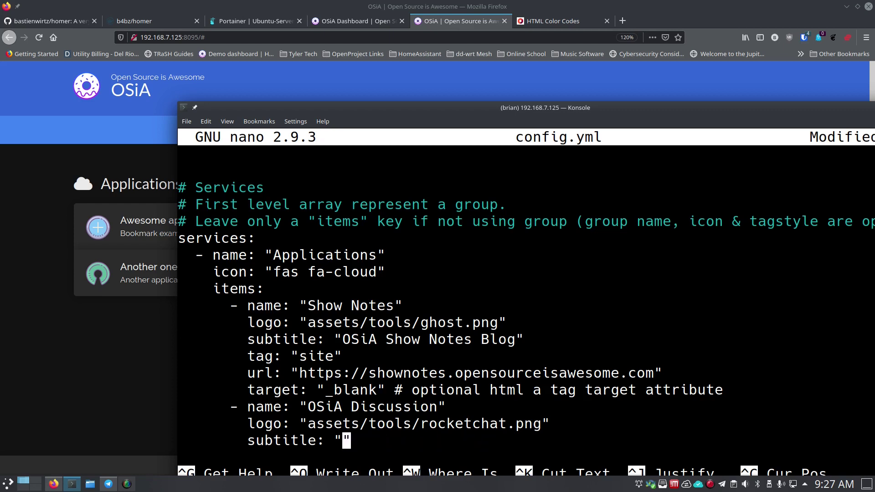
type("OSiA Disuccsion Chat Rooms")
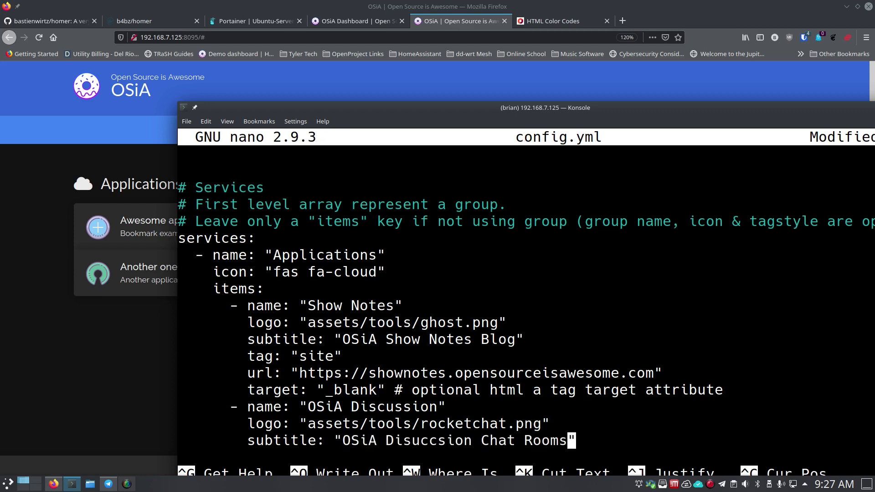
- Set the tag of the "OSiA Discussion" item to "site"
key("Down")
key("Left")
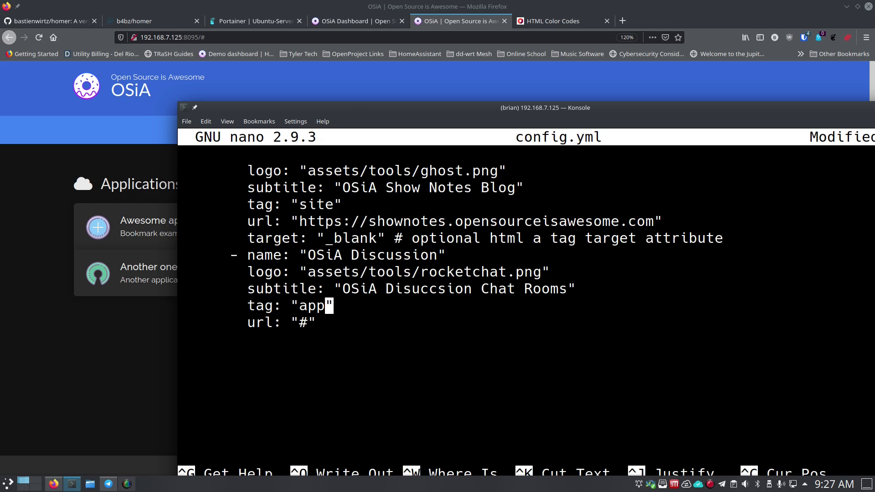
key("BackSpace")
key("BackSpace")
key("BackSpace")
type("site")
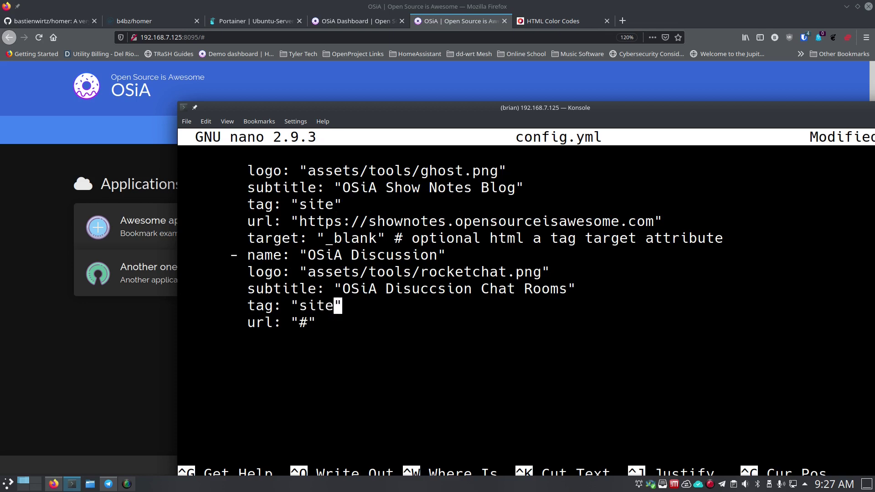
key("Down")
key("Left")
key("BackSpace")
type("https://")
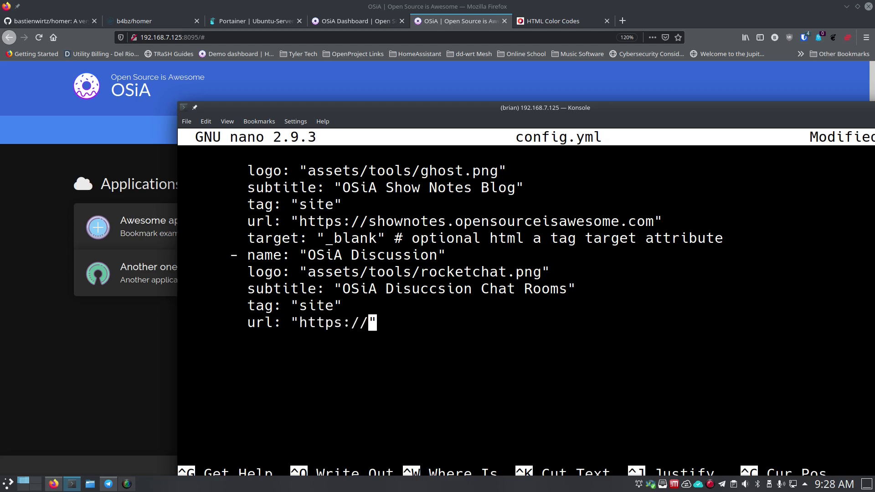
type("discuss.opensour")
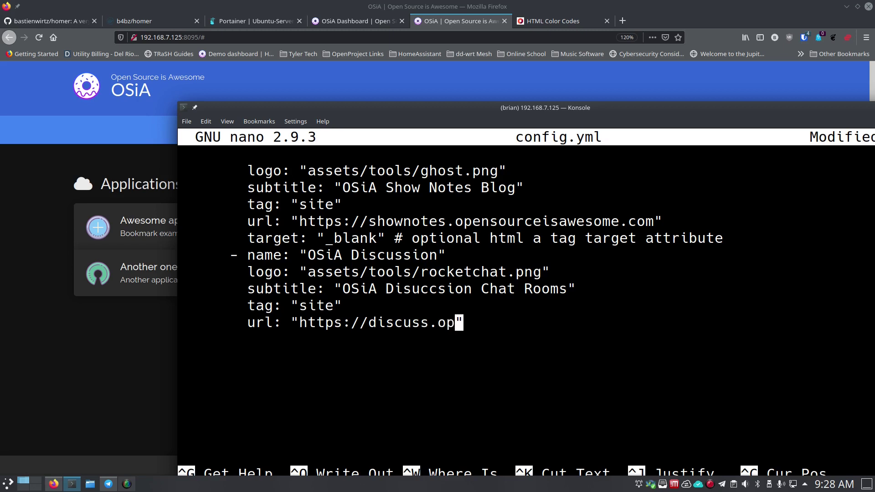
type("ceisawesome.")
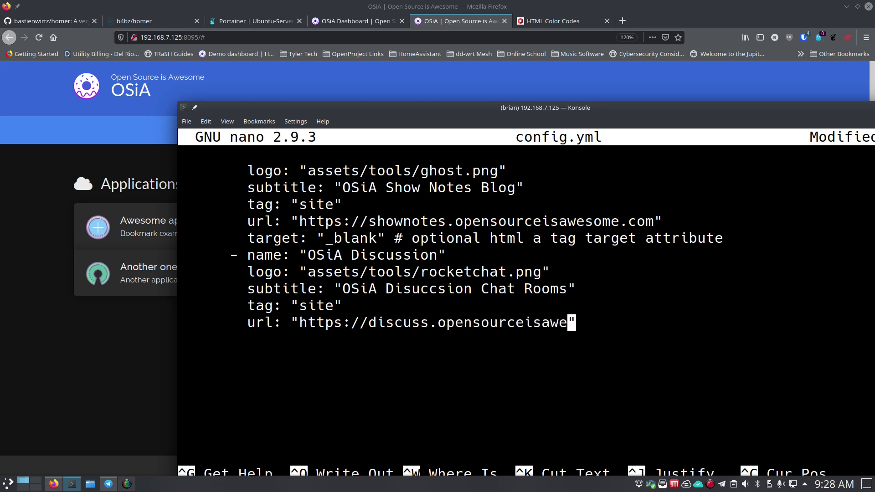
type("com")
- Add the line target: "_blank" below the url of the "OSiA Discussion" item
left_click(347, 306)
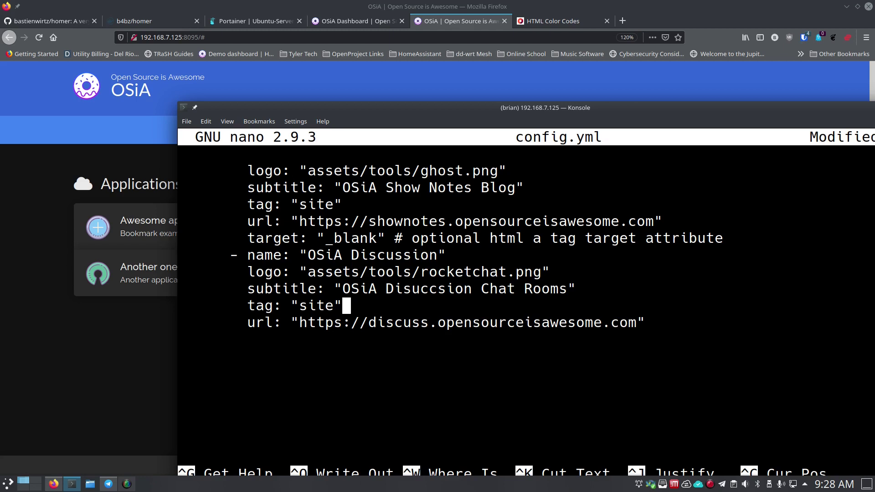
left_click(640, 323)
key("End")
key("Return")
type("target")
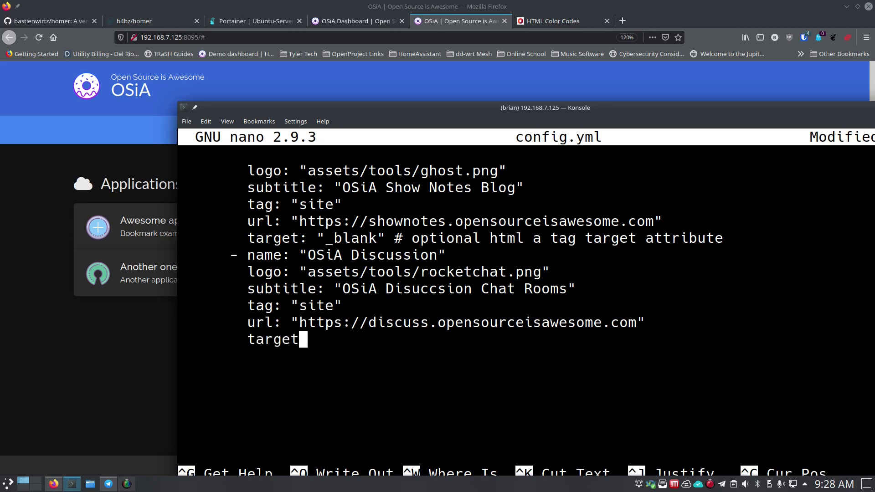
type(": \"_blank")
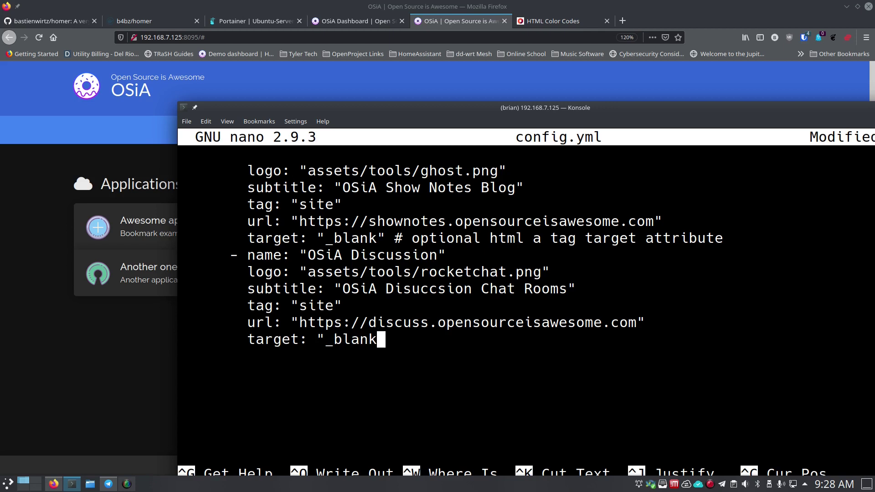
key("Return")
key("BackSpace")
type("\"")
key("Return")
- Save config.yml under the same name, switch to Firefox and reload the dashboard to check the two edited cards
key("ctrl+o")
key("Return")
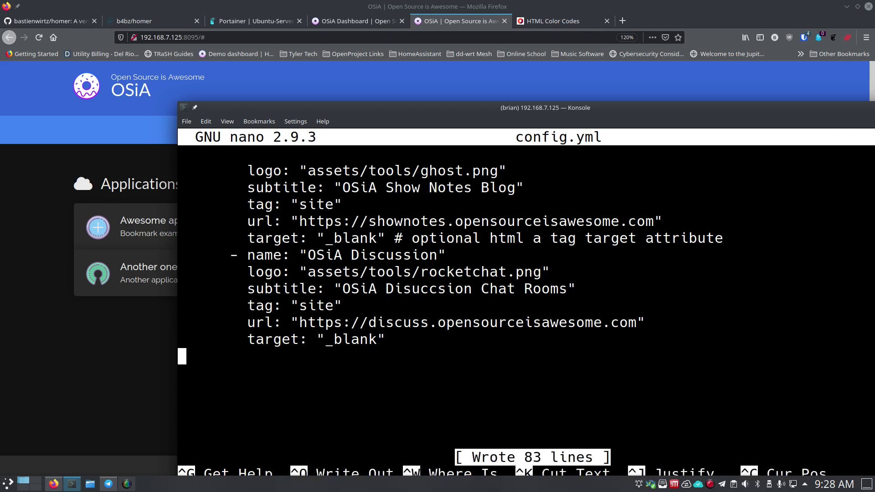
left_click(136, 384)
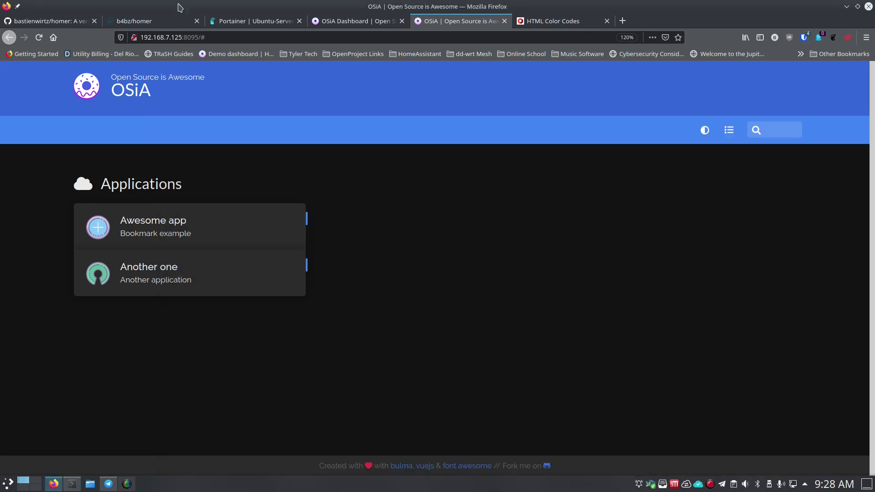
left_click(38, 40)
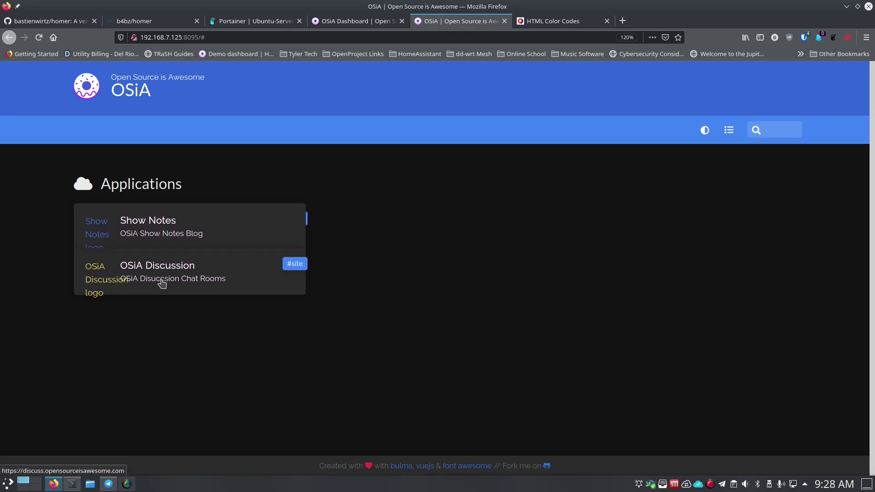
- Search Google for "ghost blog logo png" in a new browser tab and show the image results
left_click(623, 21)
left_click(540, 37)
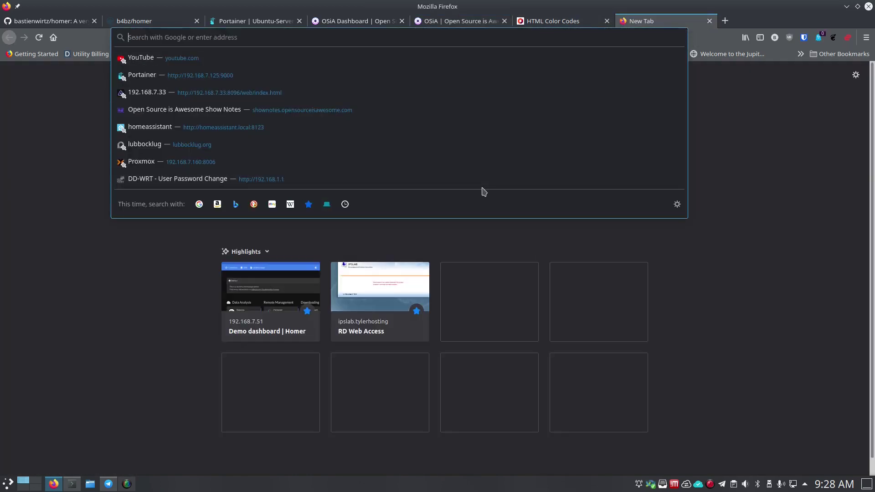
type("ghost")
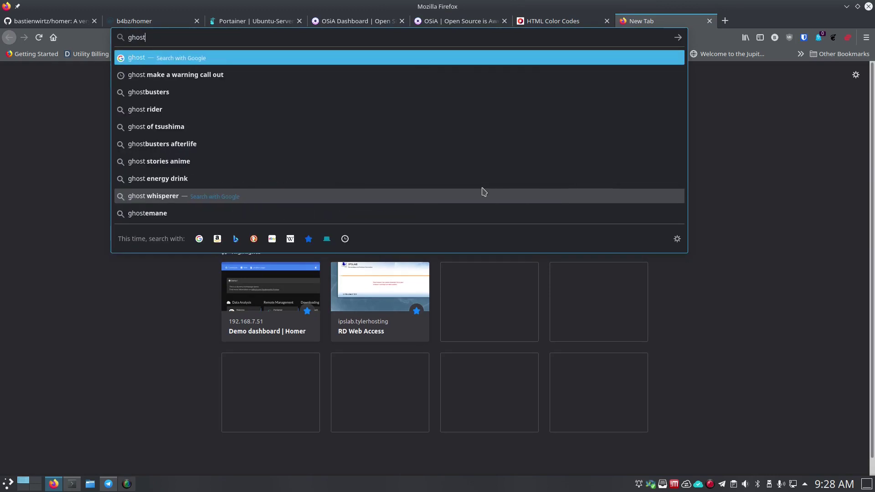
type(" blog")
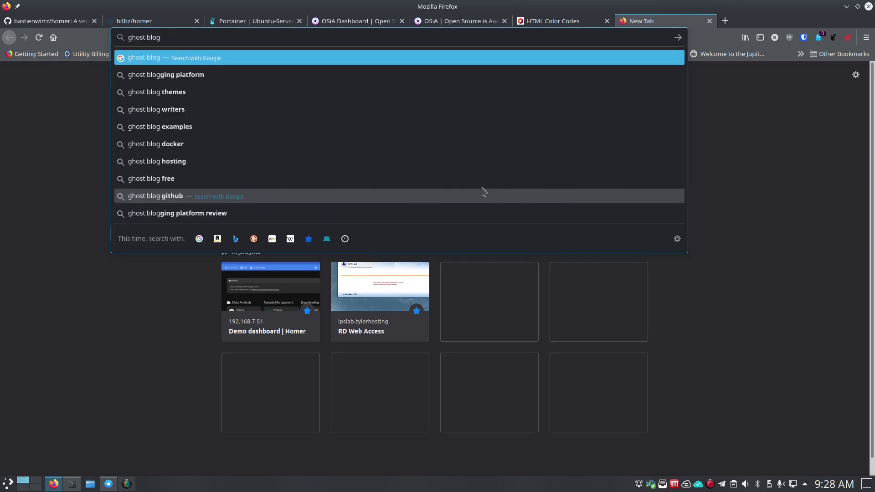
type("logo png")
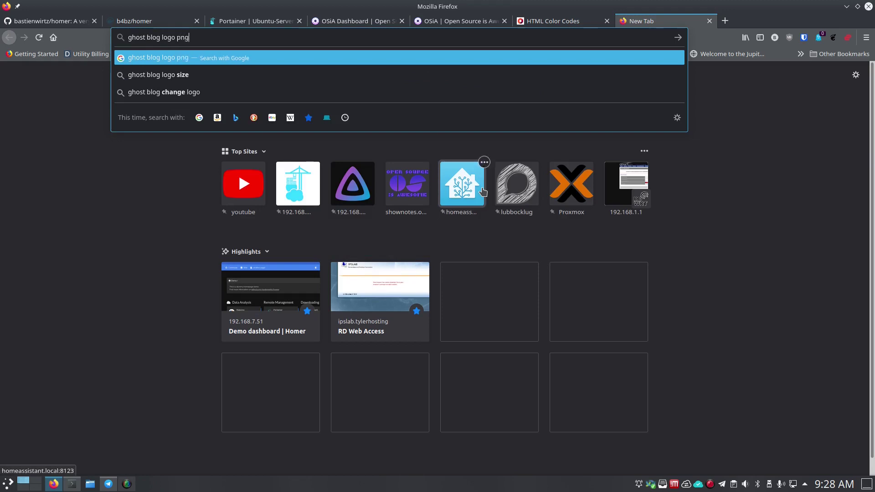
key("Return")
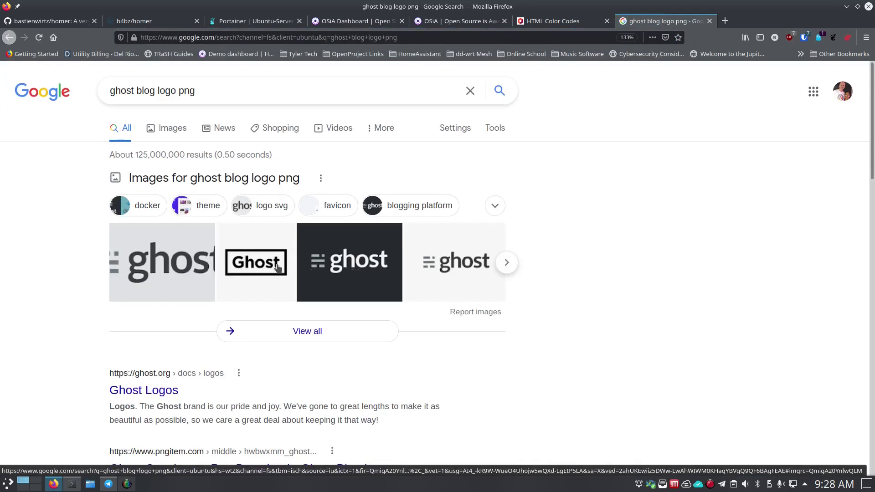
left_click(170, 129)
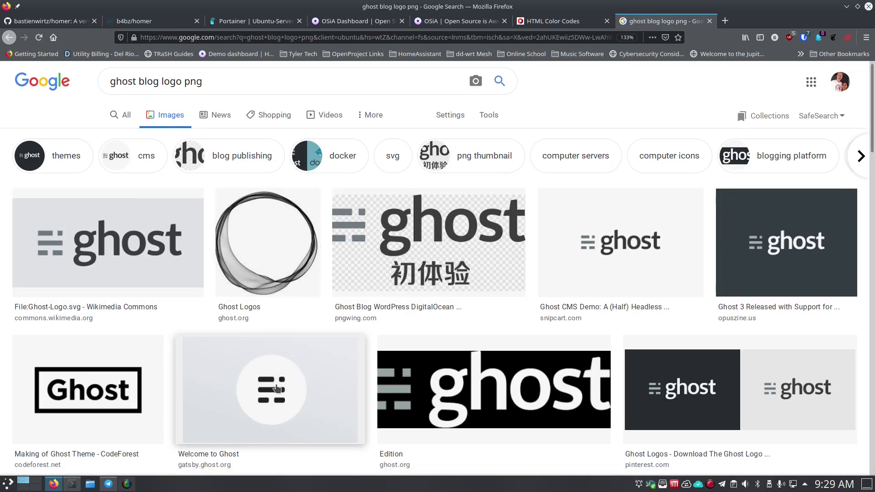
- Browse the Ghost logo image results and open the preview of the dark rounded-square icon from placid.app
scroll(279, 372, "down", 3)
scroll(299, 347, "down", 6)
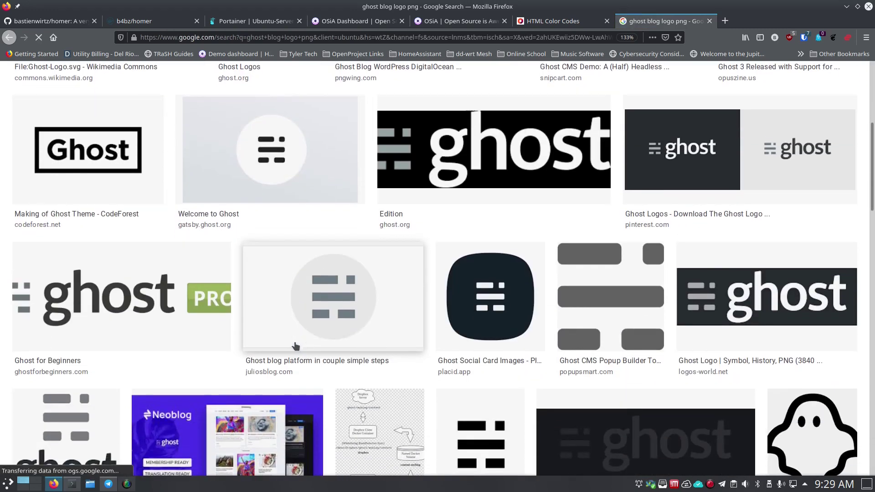
scroll(309, 310, "up", 3)
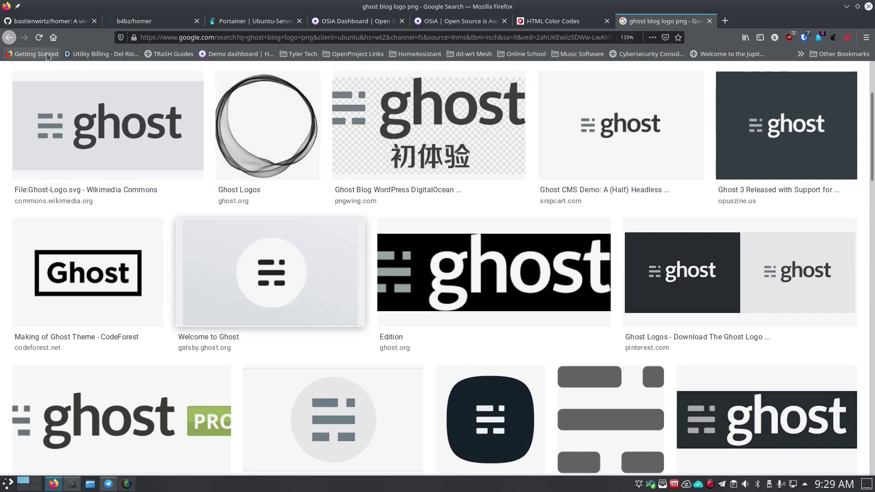
left_click(39, 37)
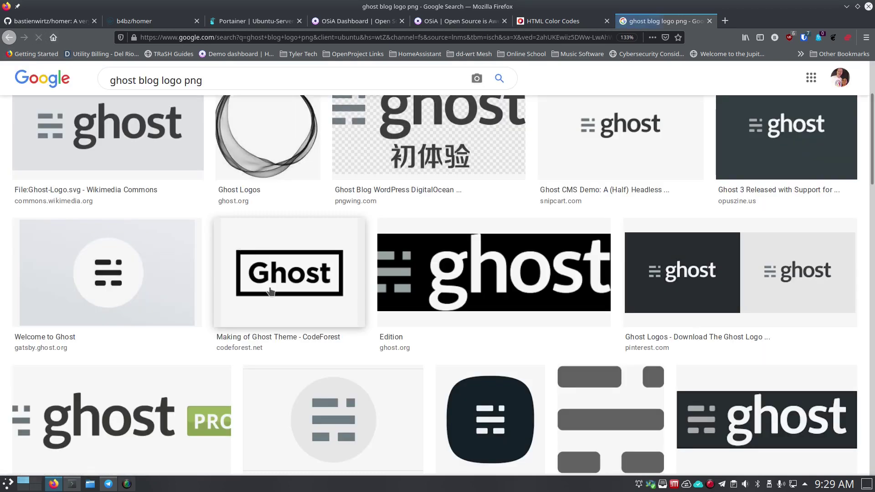
scroll(273, 297, "down", 3)
left_click(481, 299)
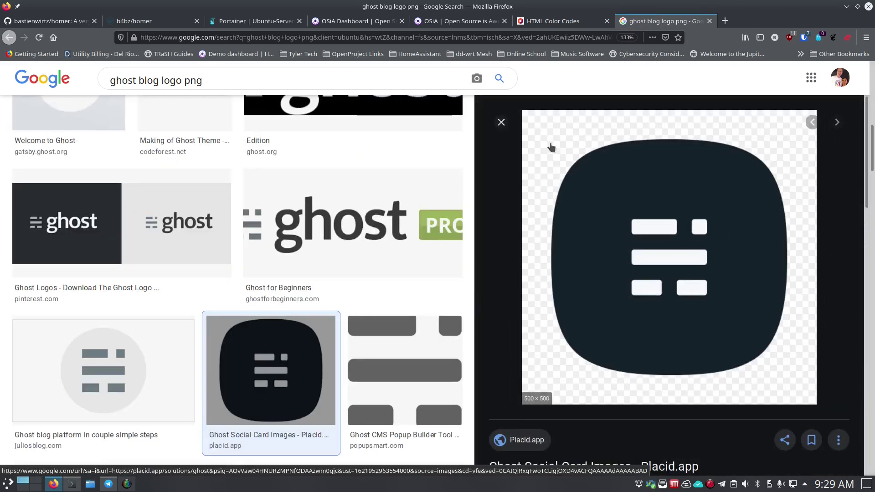
- Save the previewed Ghost icon as ghost.png in the Pictures folder
right_click(615, 184)
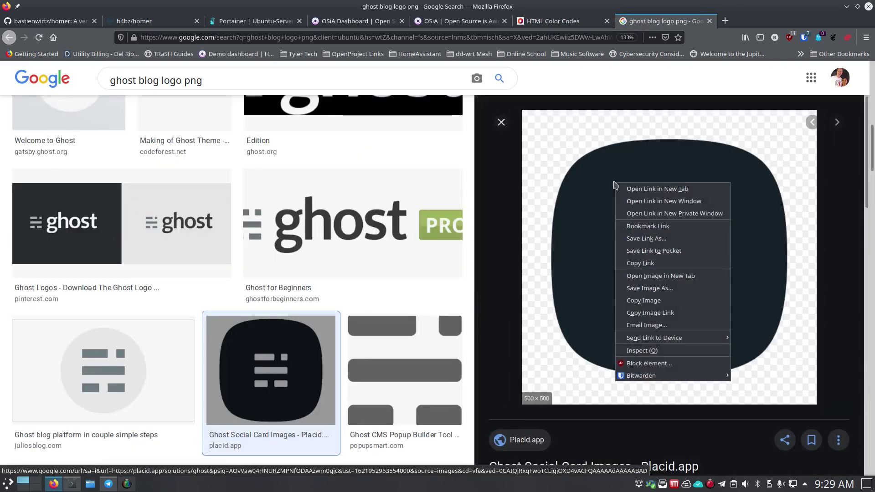
left_click(636, 292)
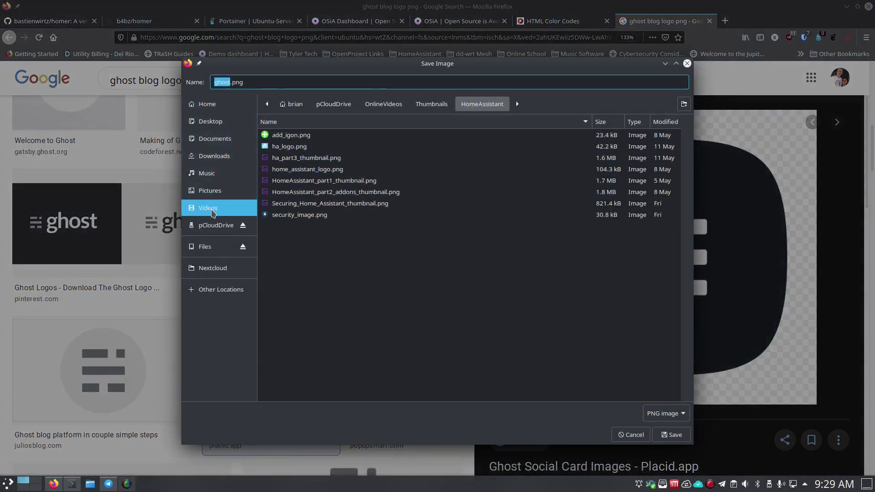
type("ghost")
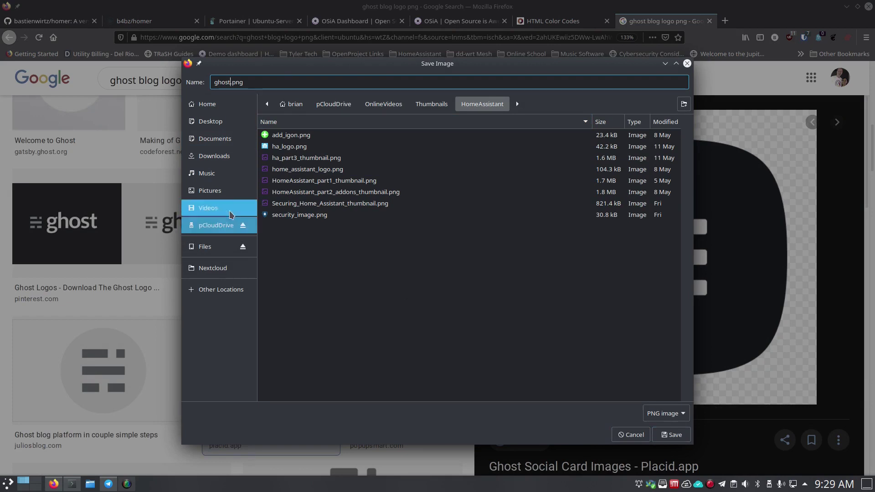
left_click(224, 191)
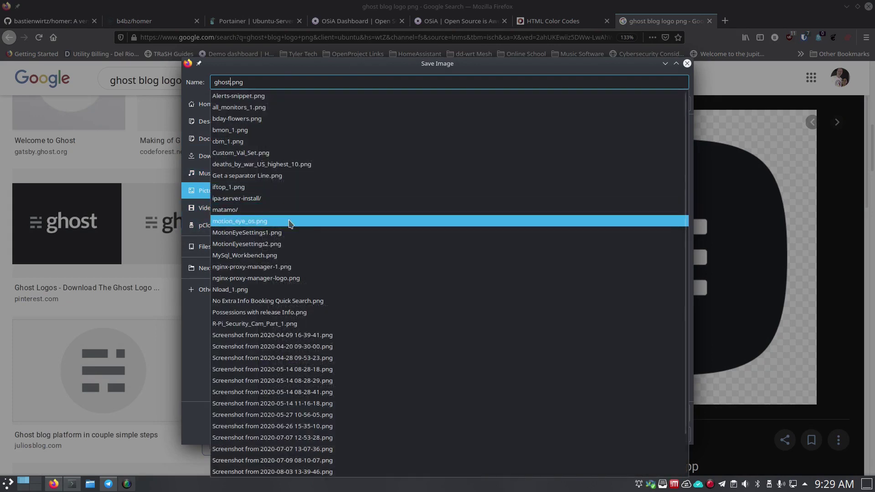
left_click(179, 342)
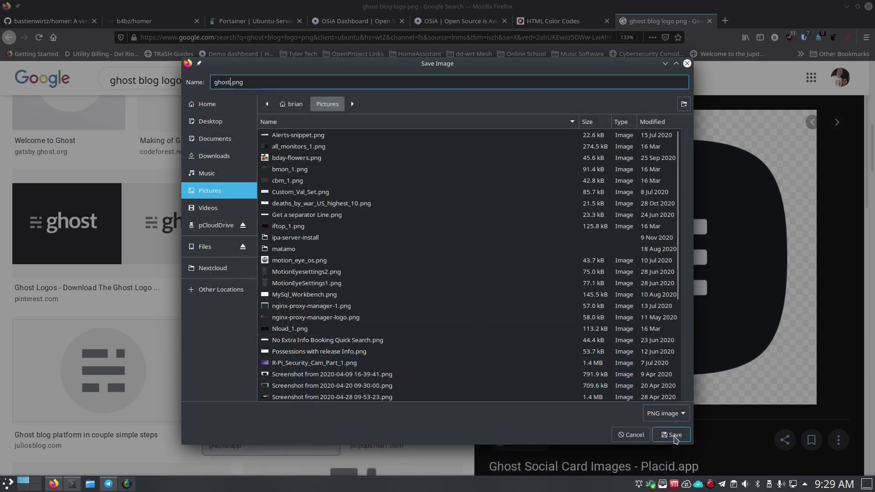
left_click(672, 435)
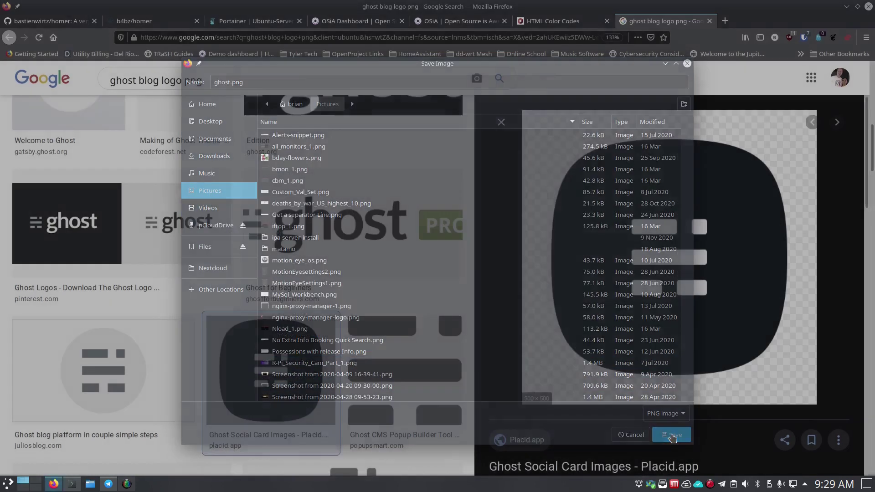
- Change the image search to "rocketchat logo png" and run it
left_click(250, 80)
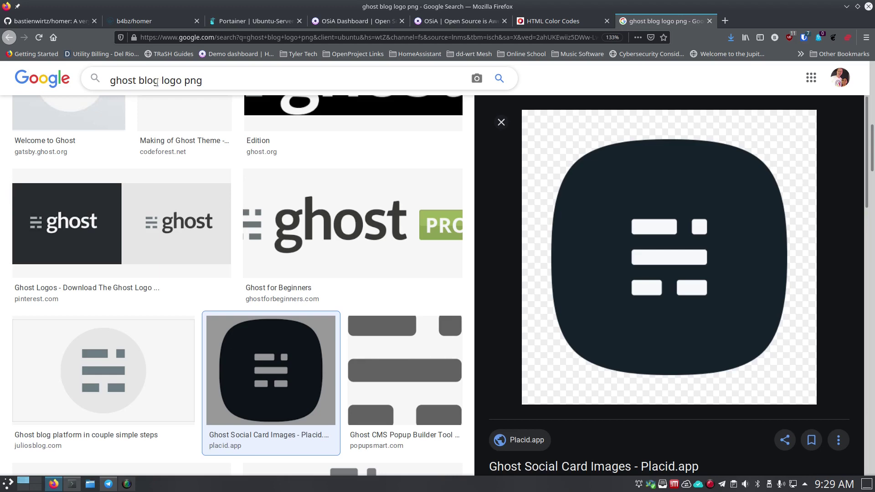
left_click_drag(156, 82, 87, 82)
key("BackSpace")
type("rock")
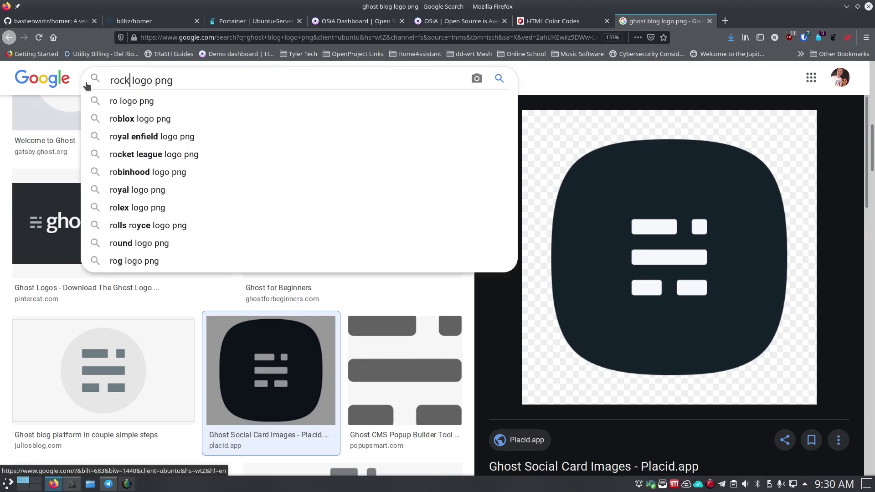
type("etchat")
key("Return")
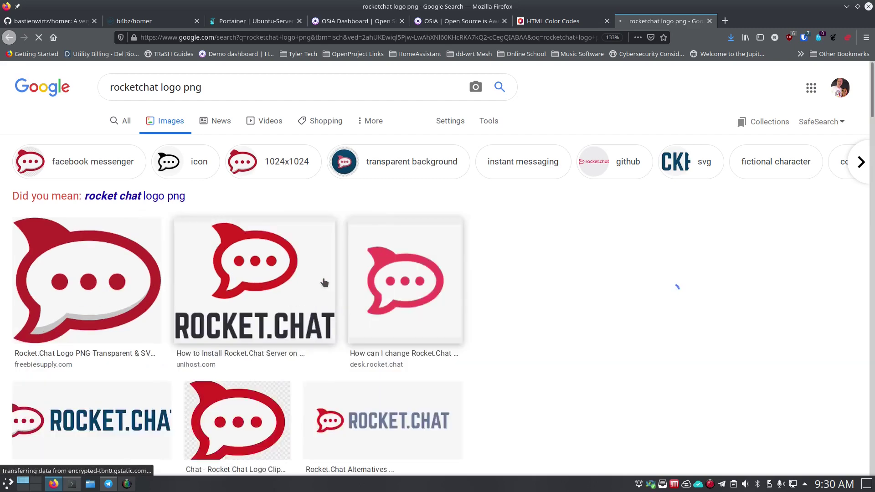
- Open the desk.rocket.chat logo result and save its image as rocketchat.png in the Pictures folder
left_click(353, 282)
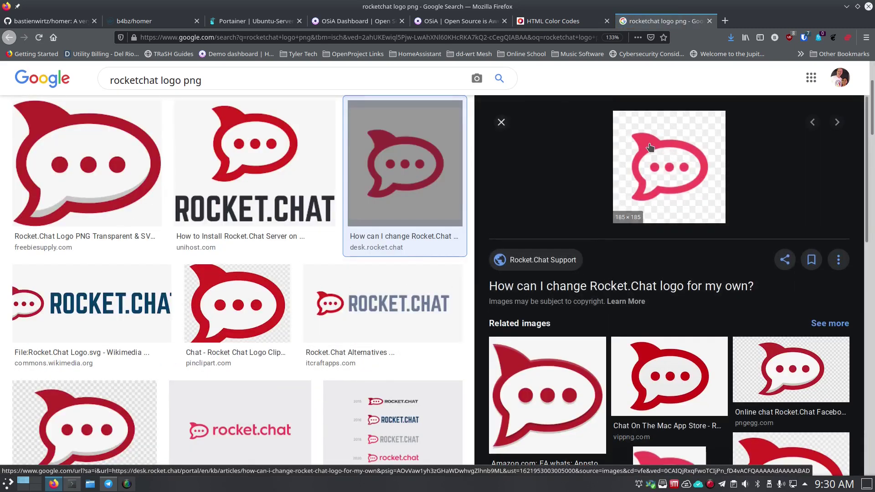
right_click(648, 144)
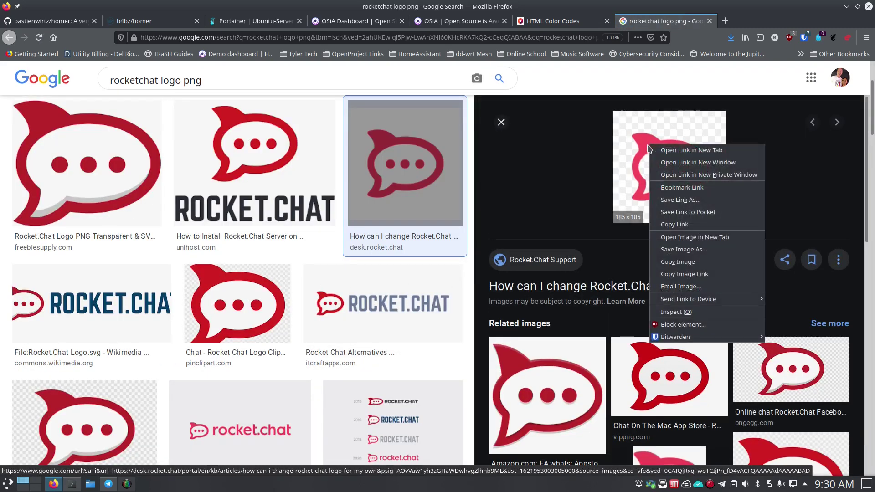
left_click(669, 250)
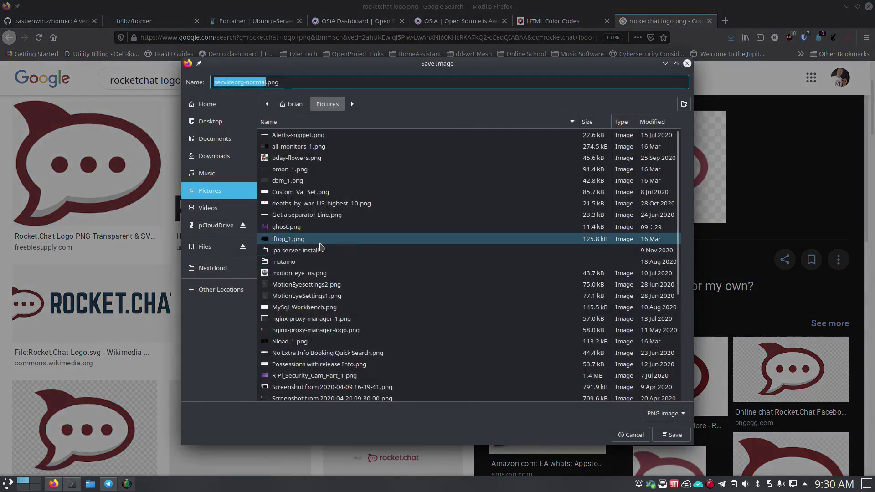
type("rocketc")
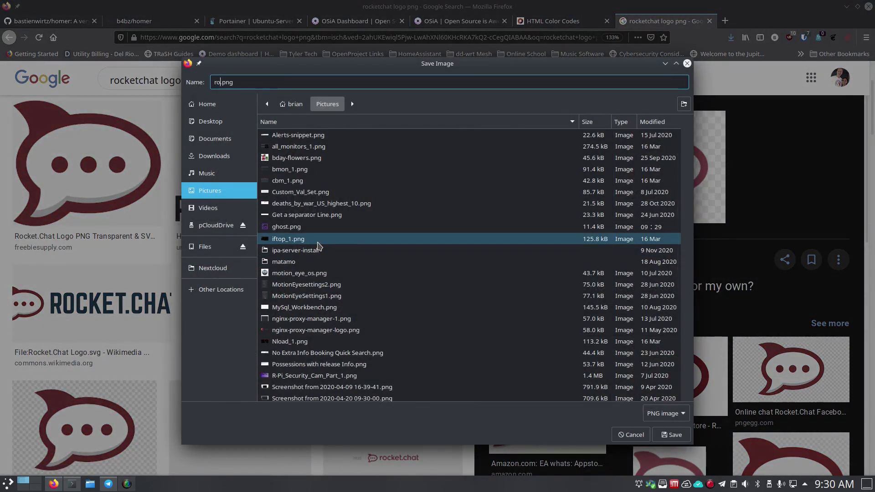
type("hat")
key("Return")
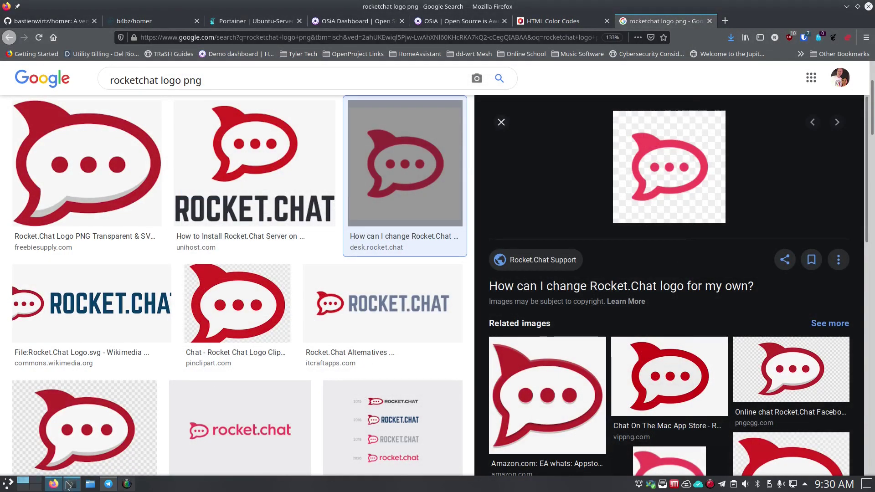
- Open a new local Konsole window with enlarged text and change to the Pictures directory
left_click(133, 458)
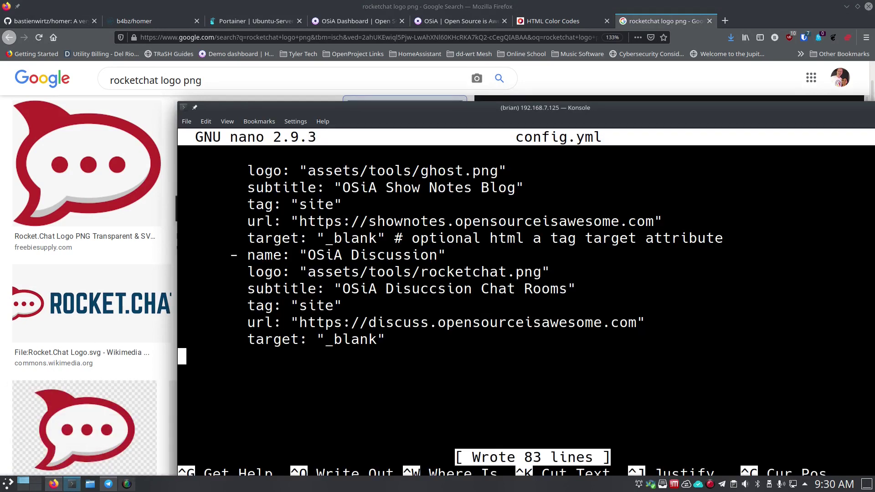
key("ctrl+alt+t")
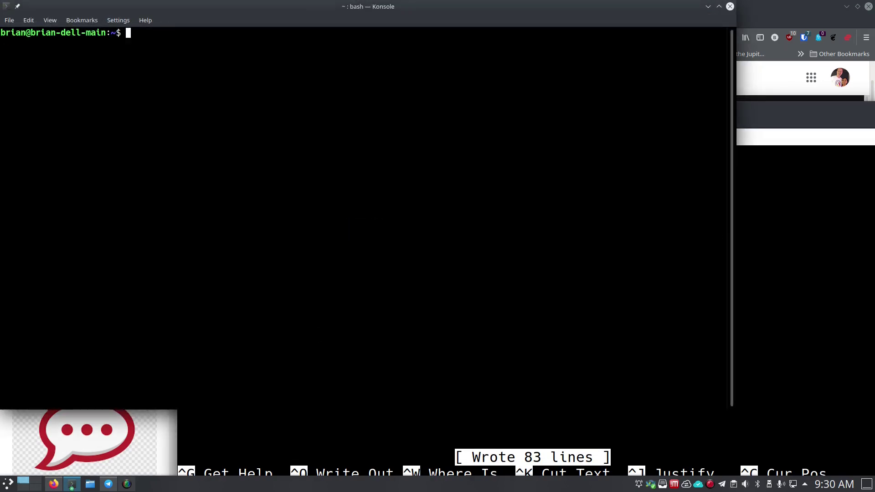
key("ctrl+plus")
key("ctrl+plus")
key("ctrl+plus")
key("ctrl+plus")
key("ctrl+plus")
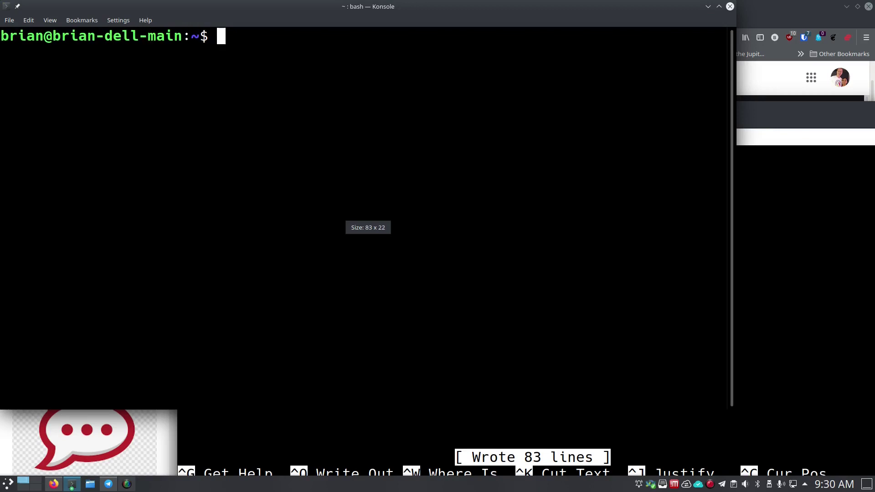
type("cd Pict")
key("Tab")
key("Return")
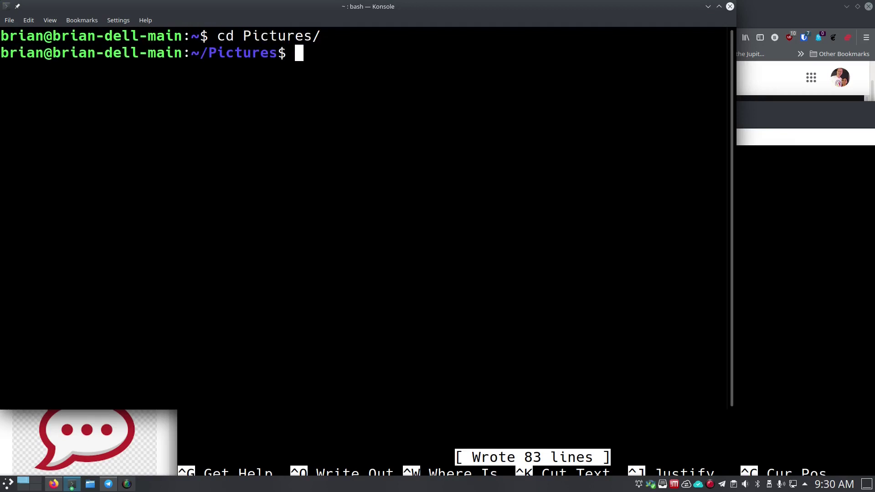
- Copy rocketchat.png with scp to the home directory (~/) of the account on 192.168.7.125
type("scp ")
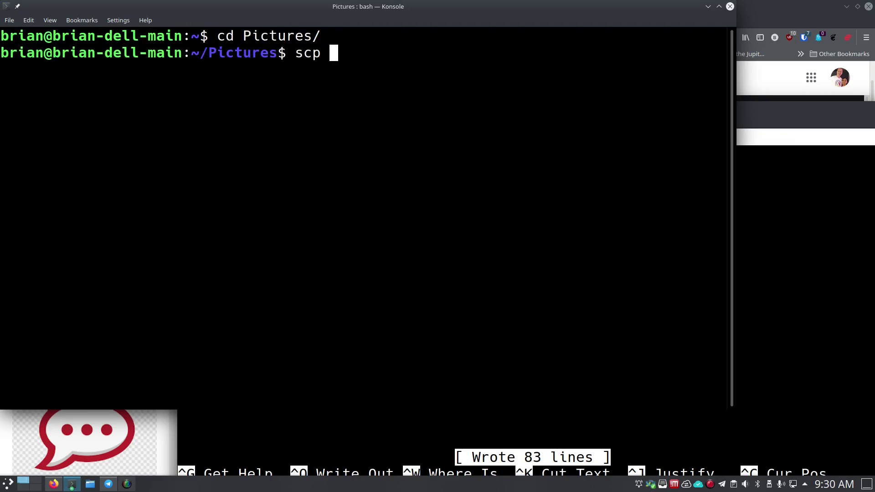
type("rocket")
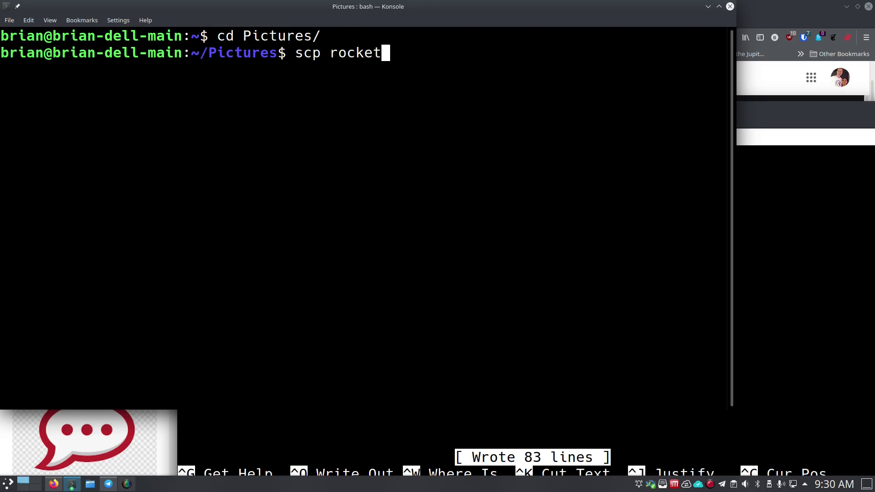
key("Tab")
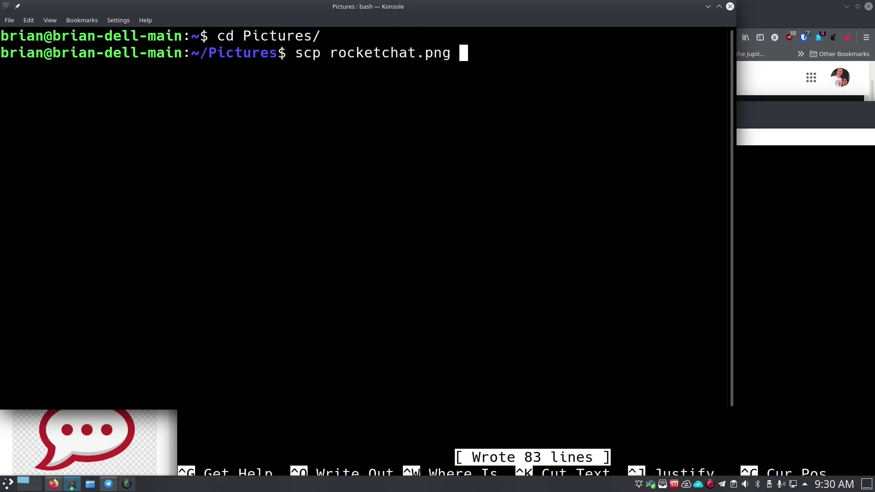
type("brian@192.1")
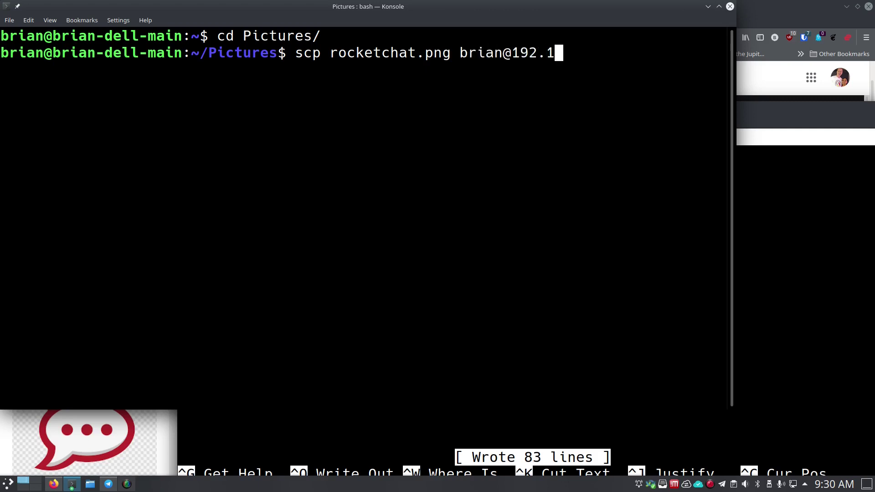
type("68.7")
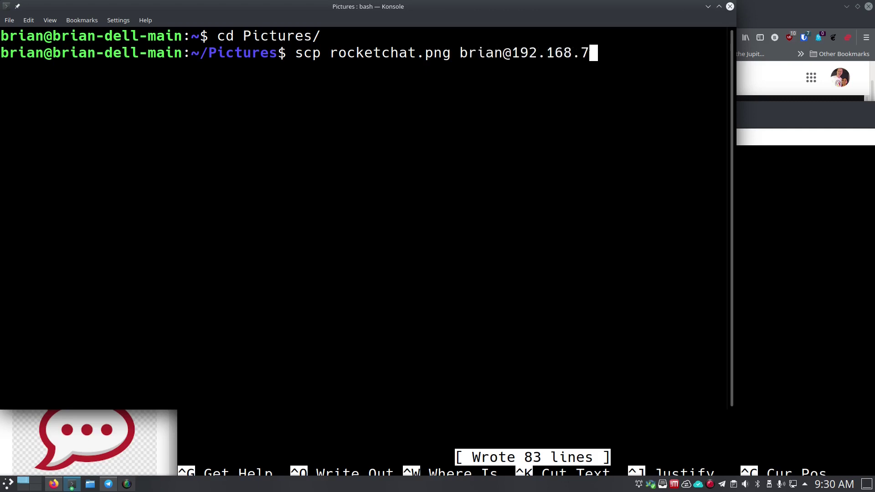
type(".125")
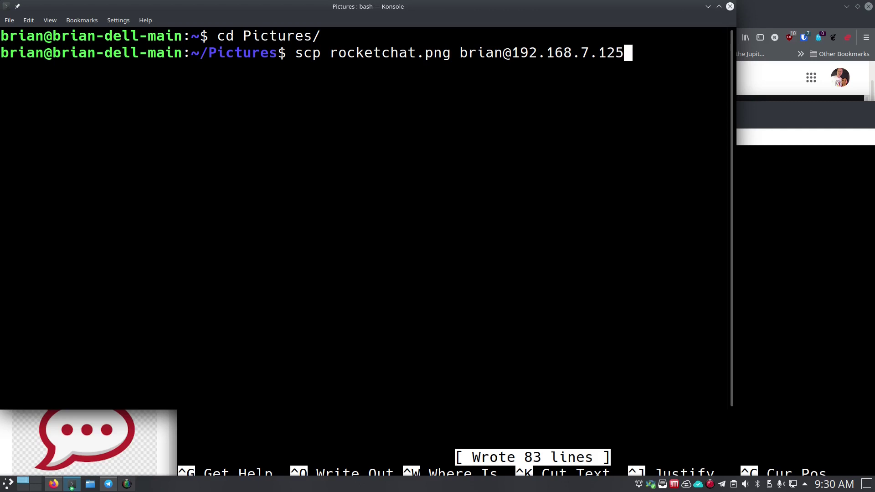
type(":~/")
key("Return")
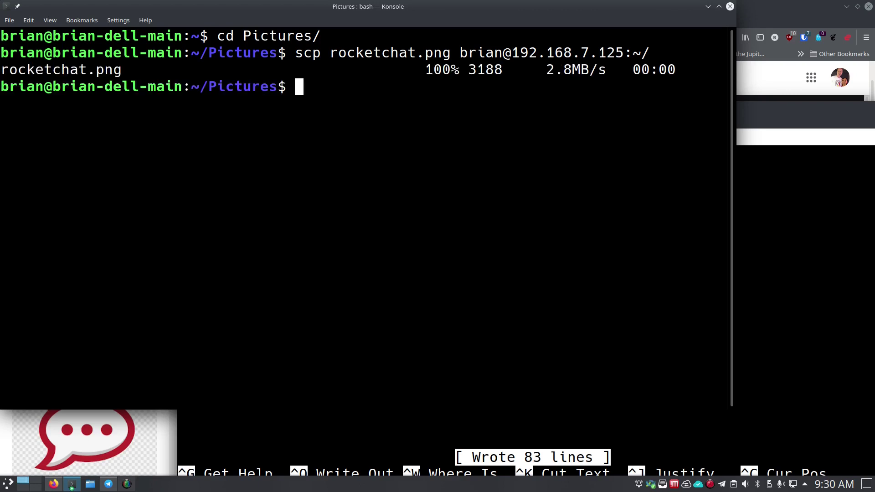
- Reuse the previous scp command with ghost.png as the source file to copy it to ~/ on 192.168.7.125
key("Up")
key("Left")
key("Left")
key("Left")
key("Left")
key("Left")
key("Left")
key("Left")
key("Left")
key("Left")
key("Left")
key("Left")
key("Left")
key("Left")
key("Left")
key("Left")
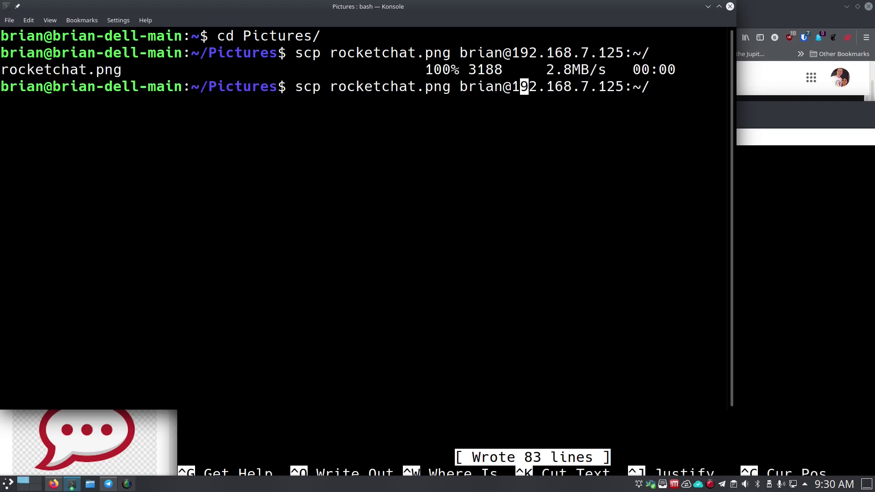
key("Left")
key("Left")
key("Left")
key("Left")
key("Left")
key("Left")
key("Left")
key("Left")
key("Left")
key("Left")
key("Left")
key("Left")
key("BackSpace")
key("BackSpace")
key("BackSpace")
key("BackSpace")
key("BackSpace")
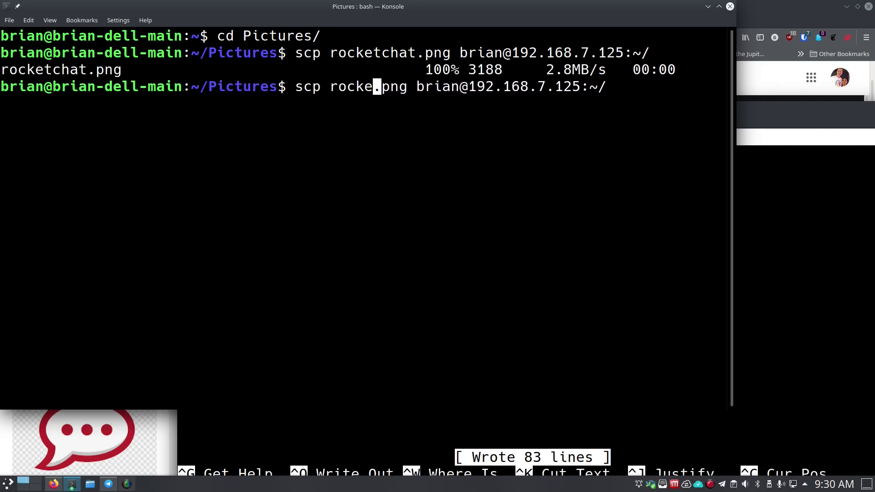
key("BackSpace")
key("BackSpace")
key("BackSpace")
key("BackSpace")
key("BackSpace")
type("ghot")
key("BackSpace")
type("s")
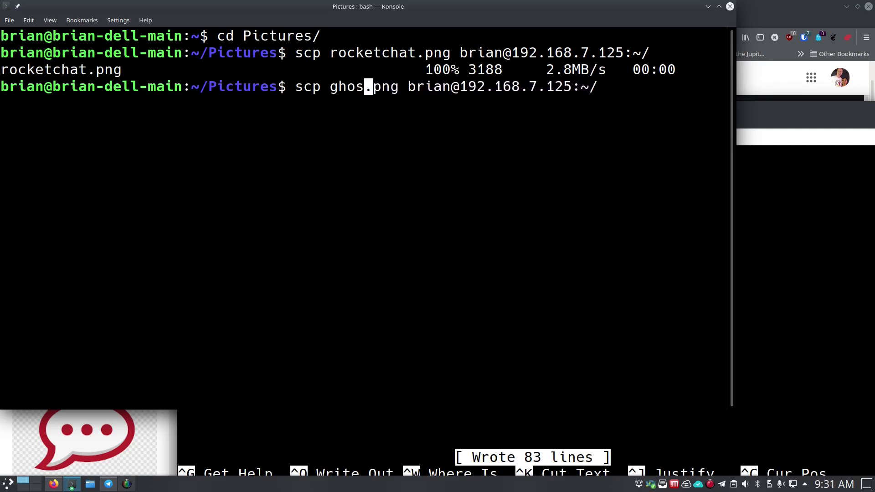
type("t")
key("Right")
key("Right")
key("Right")
key("Right")
key("Right")
key("Right")
key("Right")
key("Right")
key("Right")
key("Right")
key("Right")
key("Right")
key("Right")
key("Right")
key("Right")
key("Right")
key("Right")
key("Right")
key("Right")
key("Right")
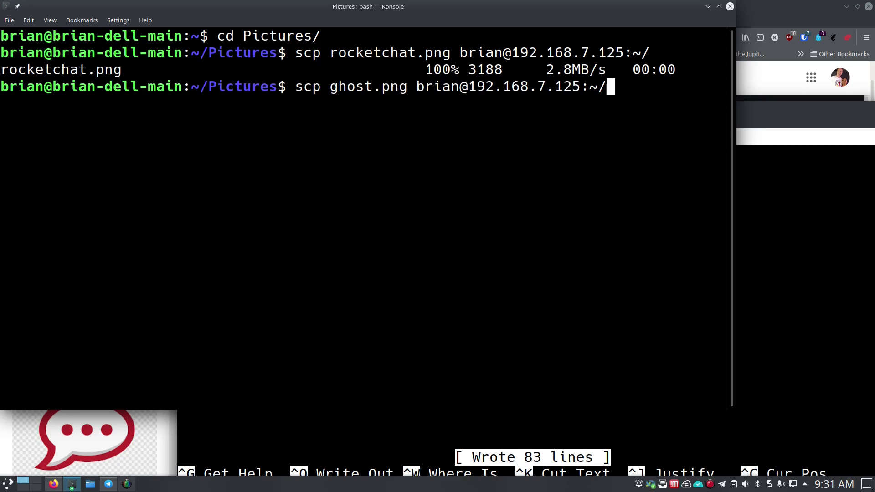
key("Return")
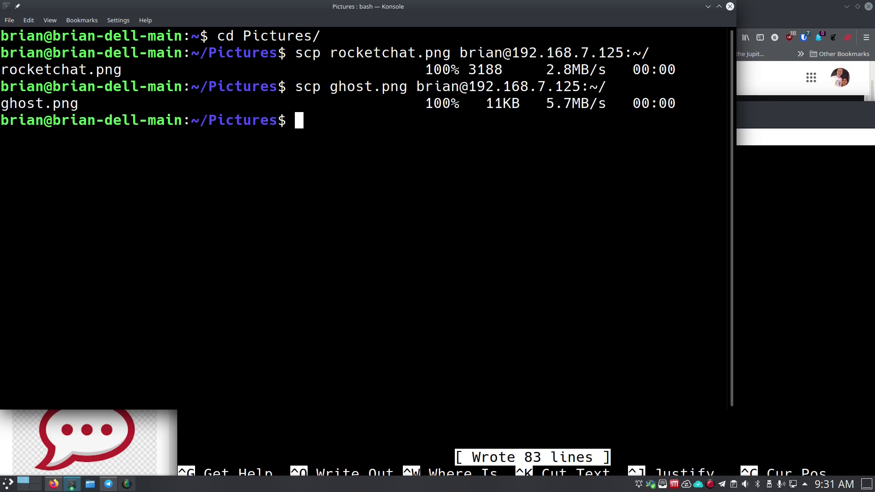
type("scp -r ")
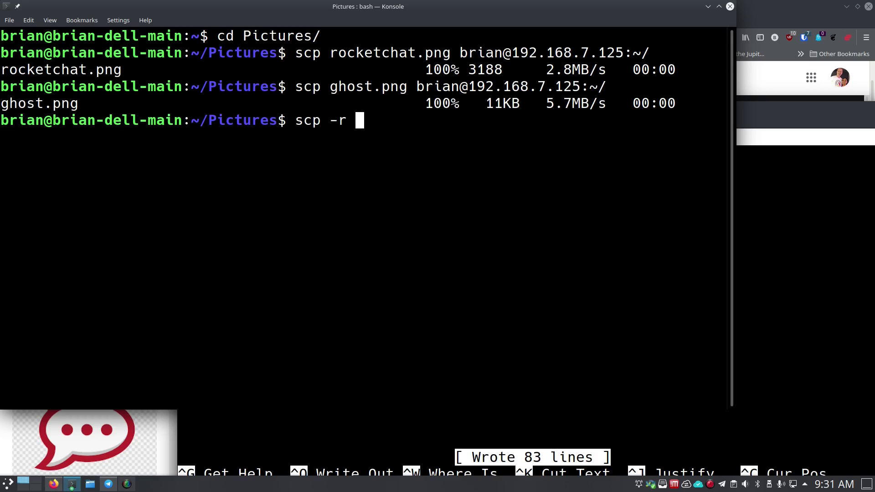
type("mylogos ")
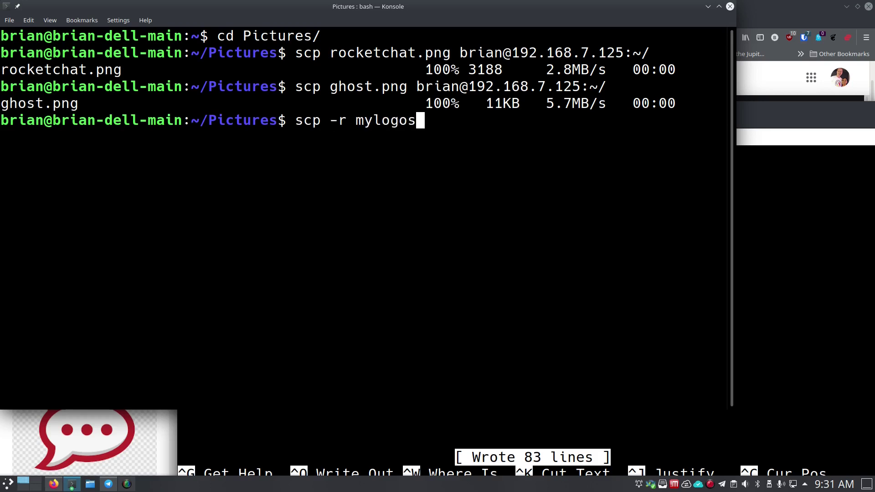
type("brian@")
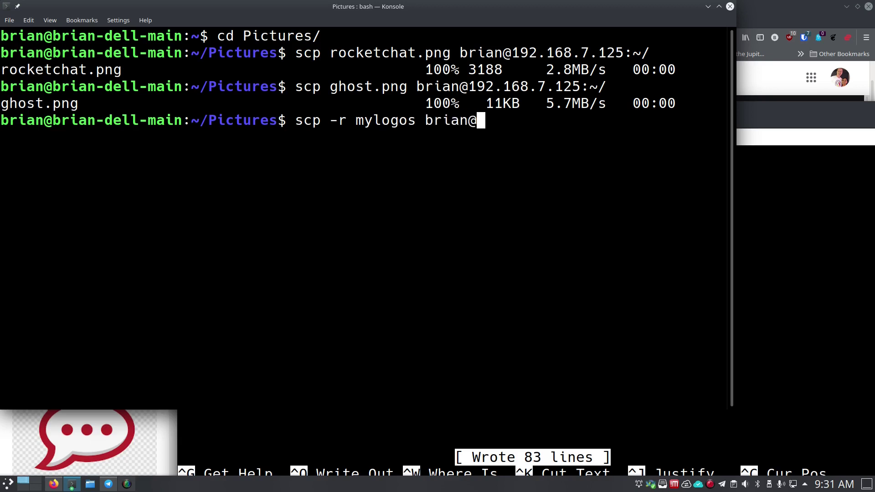
type("192.168.7.125:~/")
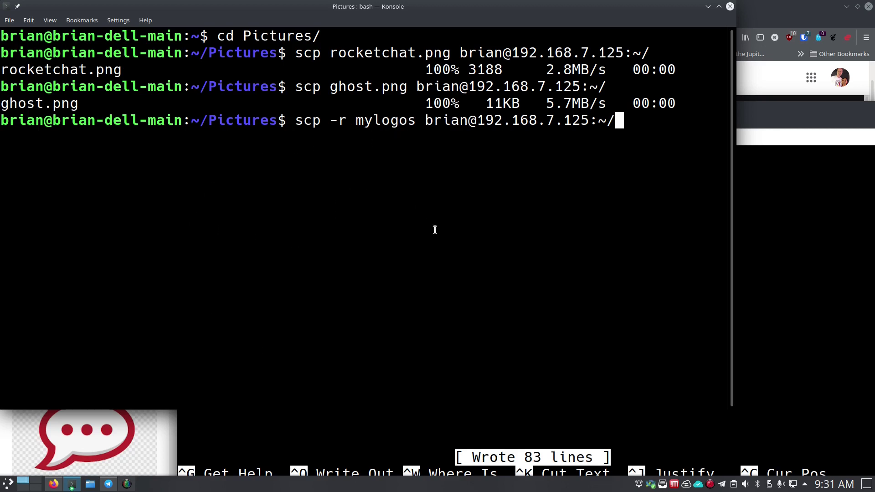
key("BackSpace")
key("BackSpace")
key("BackSpace")
key("BackSpace")
key("BackSpace")
key("BackSpace")
key("BackSpace")
key("BackSpace")
key("BackSpace")
key("BackSpace")
key("BackSpace")
key("BackSpace")
key("BackSpace")
key("BackSpace")
key("BackSpace")
key("BackSpace")
key("BackSpace")
key("BackSpace")
key("BackSpace")
key("BackSpace")
key("BackSpace")
key("BackSpace")
key("BackSpace")
key("BackSpace")
key("BackSpace")
key("BackSpace")
key("BackSpace")
key("BackSpace")
key("BackSpace")
key("BackSpace")
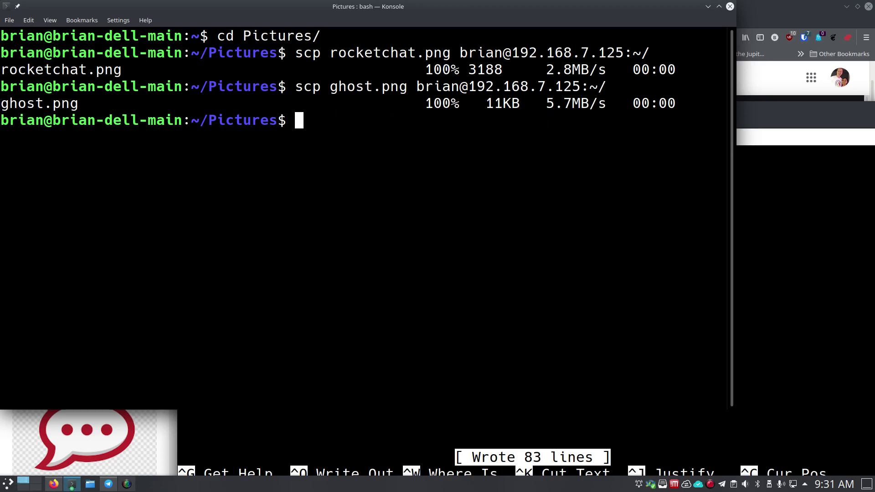
- Clear the local terminal and exit nano's config.yml in the 192.168.7.125 session
type("clear")
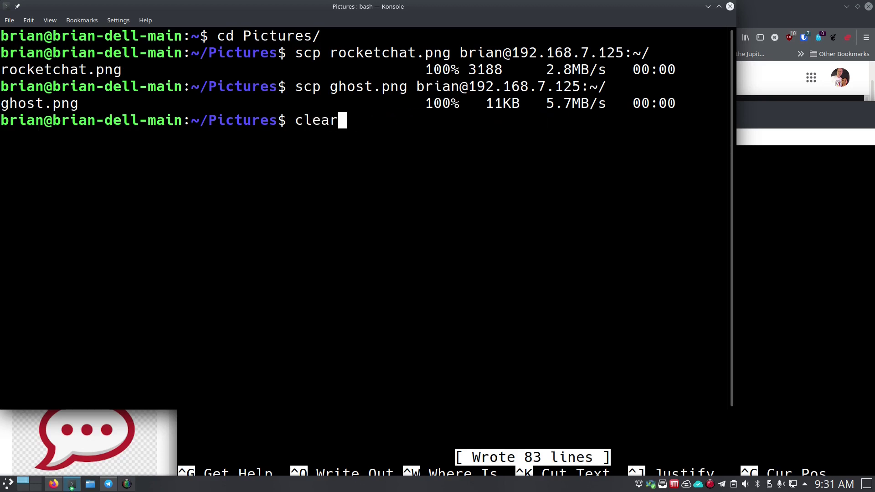
key("Return")
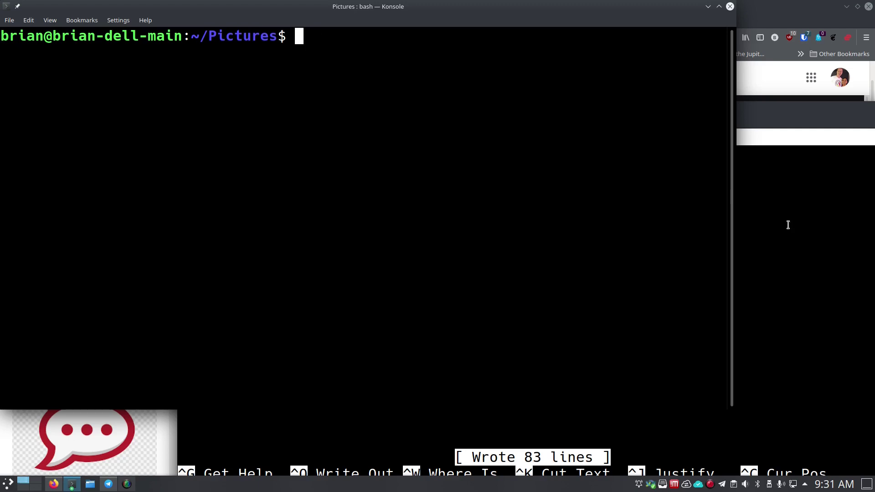
left_click(754, 245)
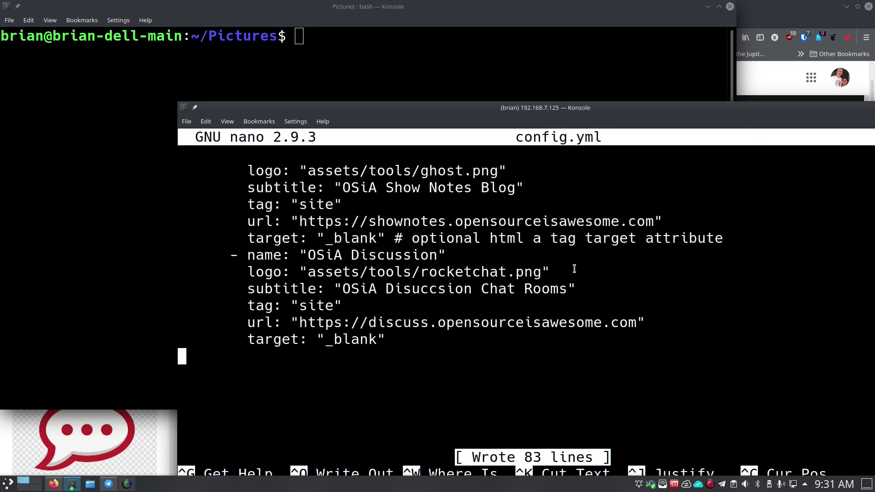
key("ctrl+x")
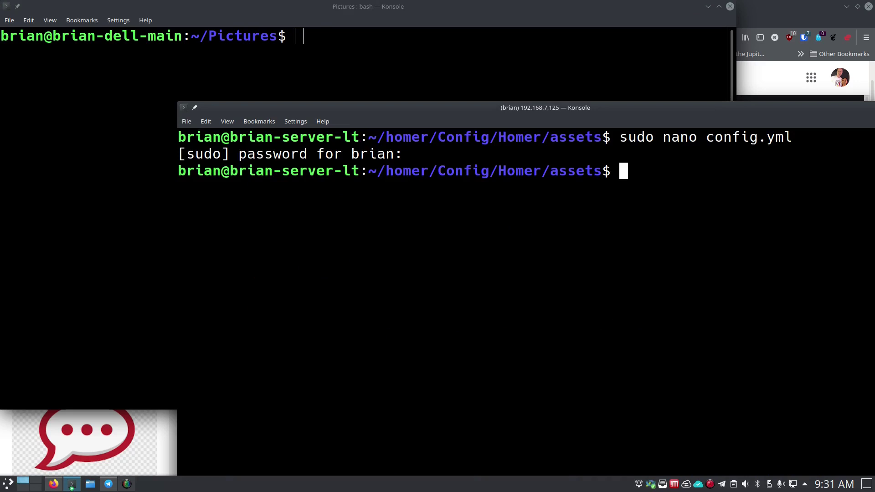
- Change to the home directory on the server and list its contents
type("cd")
key("Return")
type("ls")
key("Return")
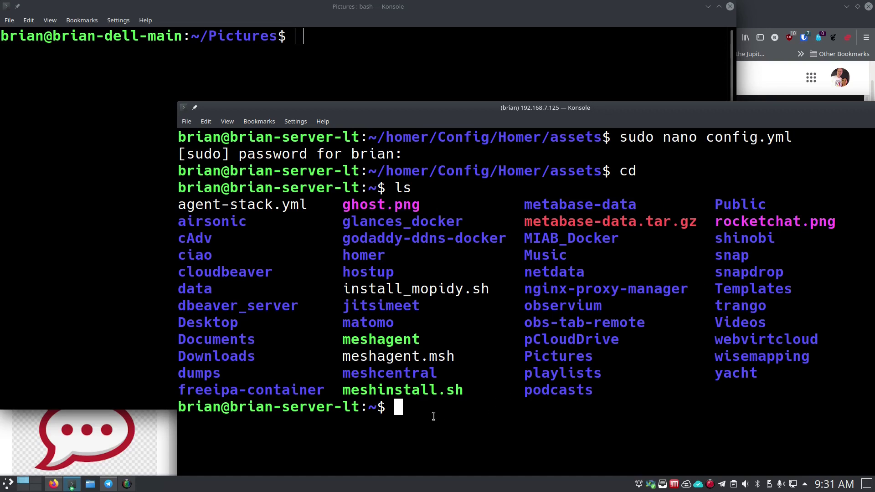
- Move ghost.png from the server's home directory into homer/Config/Homer/assets/tools/ with sudo mv
type("sudo ")
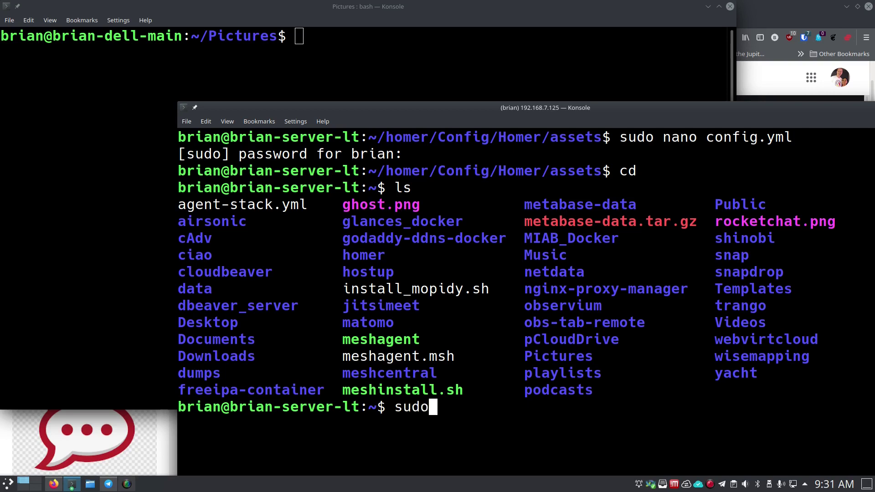
type("cp")
key("BackSpace")
key("BackSpace")
key("BackSpace")
type("mv ")
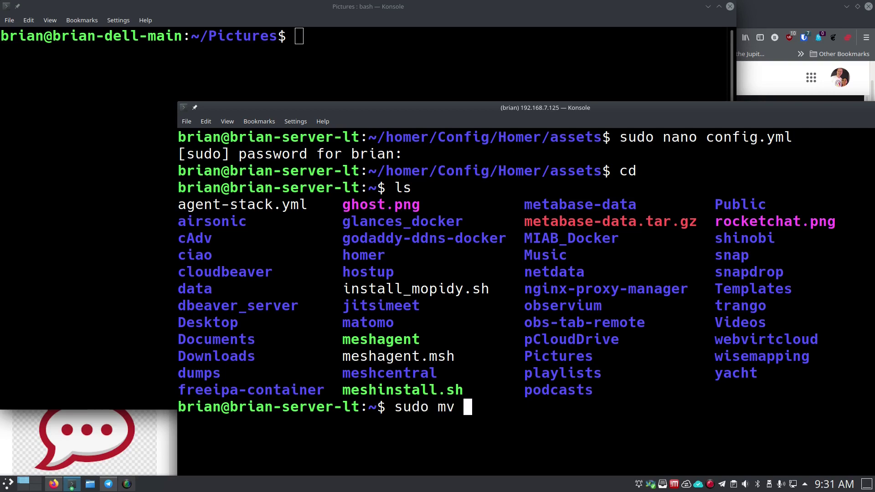
type("ghost.png")
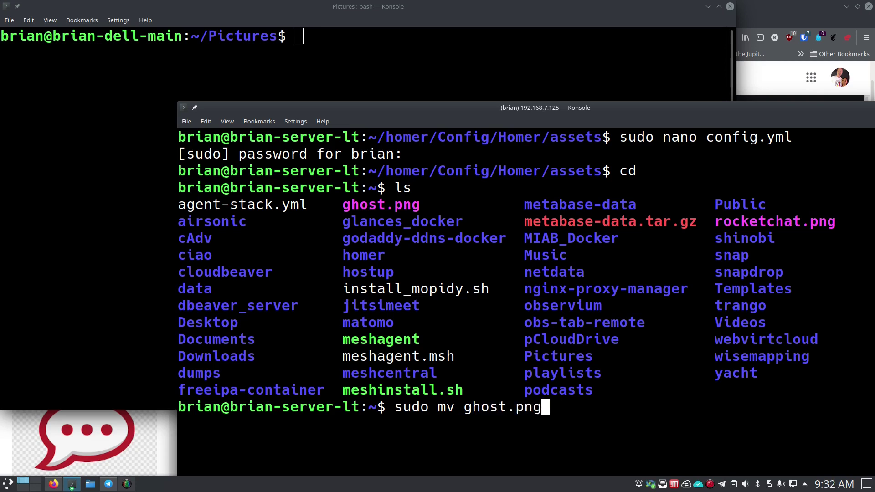
type(" /")
type("o")
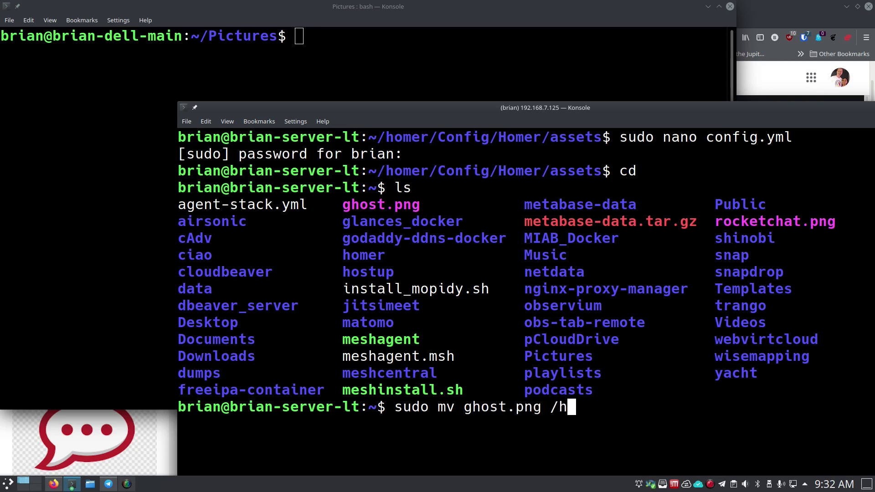
type("ome/Con")
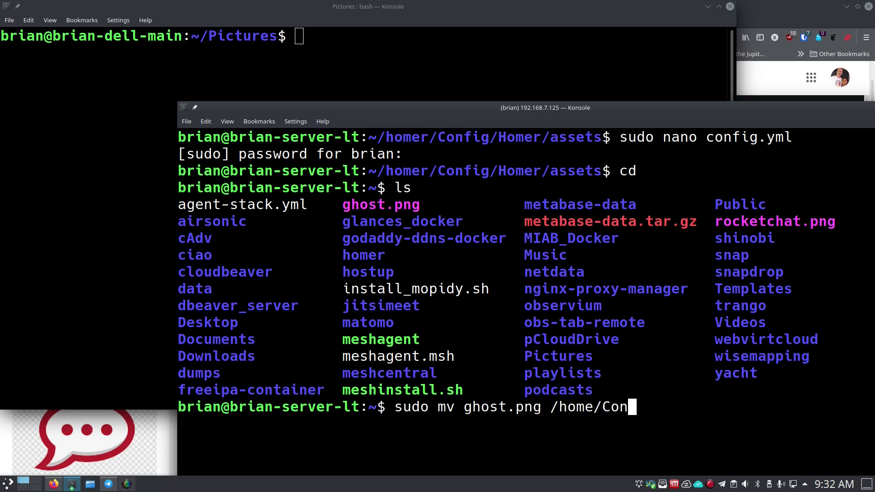
key("BackSpace")
key("BackSpace")
key("BackSpace")
key("BackSpace")
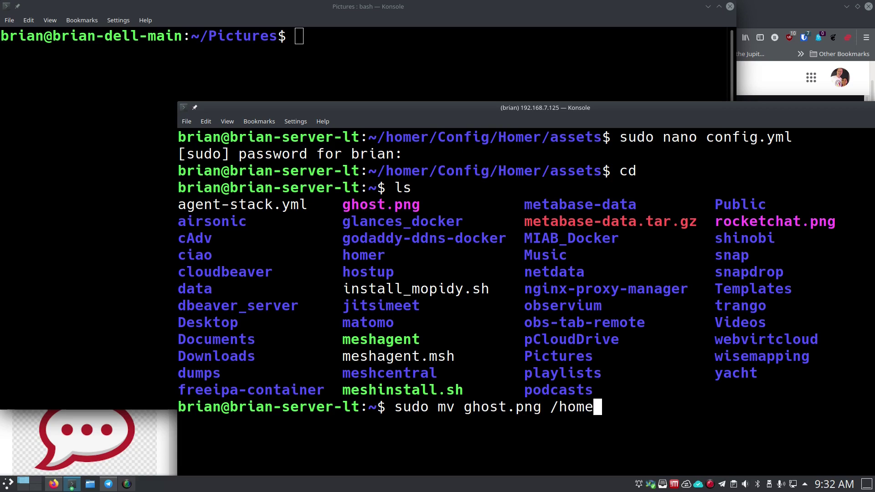
key("BackSpace")
key("BackSpace")
key("BackSpace")
key("BackSpace")
key("BackSpace")
type("homer/Config/")
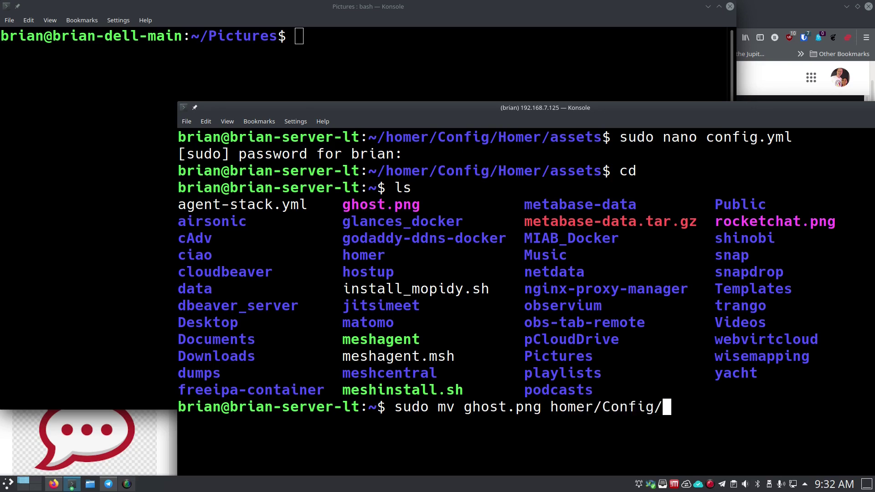
type("Homer/ass")
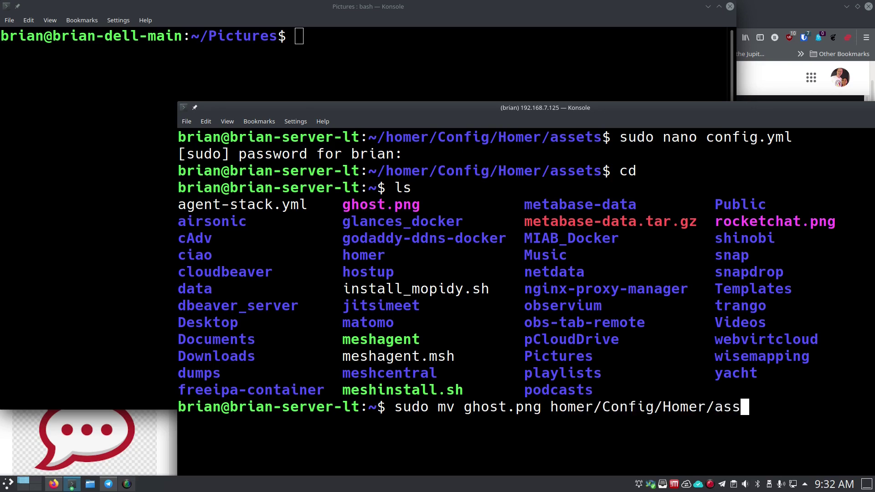
key("Tab")
type("tt")
key("BackSpace")
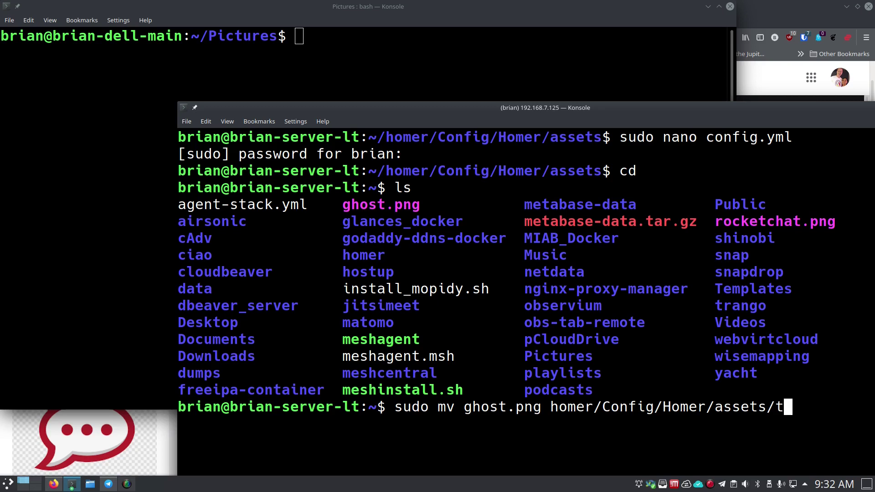
type("ools/")
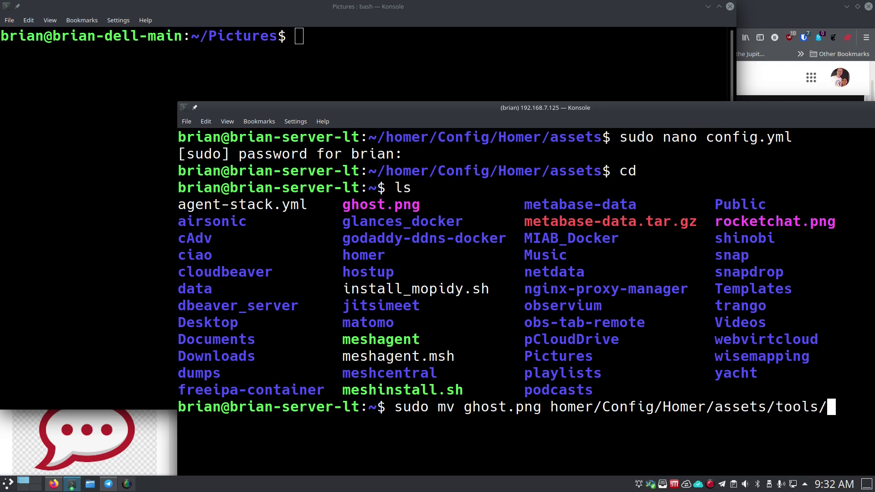
key("Return")
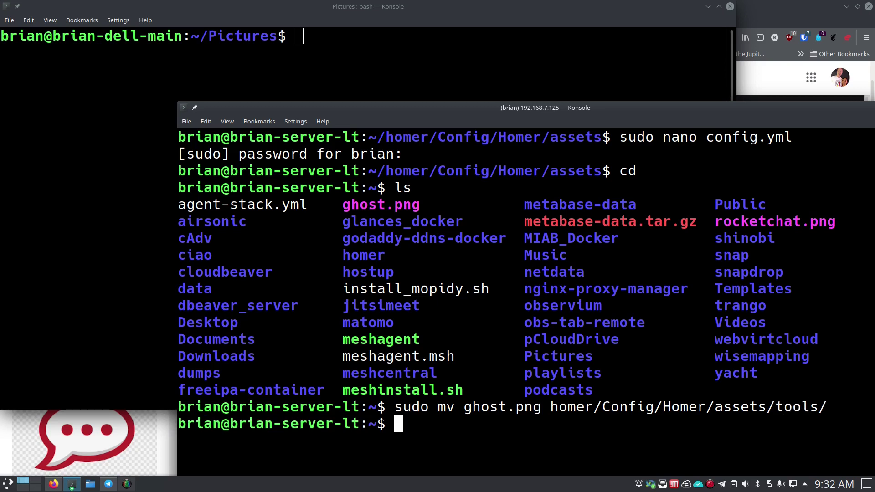
- Reuse the previous sudo mv command with rocketchat.png as the source to move it into homer/Config/Homer/assets/tools/
key("Up")
key("Left")
key("Left")
key("Left")
key("Left")
key("Left")
key("Left")
key("Left")
key("Left")
key("Left")
key("Left")
key("Left")
key("Left")
key("Left")
key("Left")
key("Left")
key("Left")
key("Left")
key("Left")
key("Left")
key("Left")
key("Left")
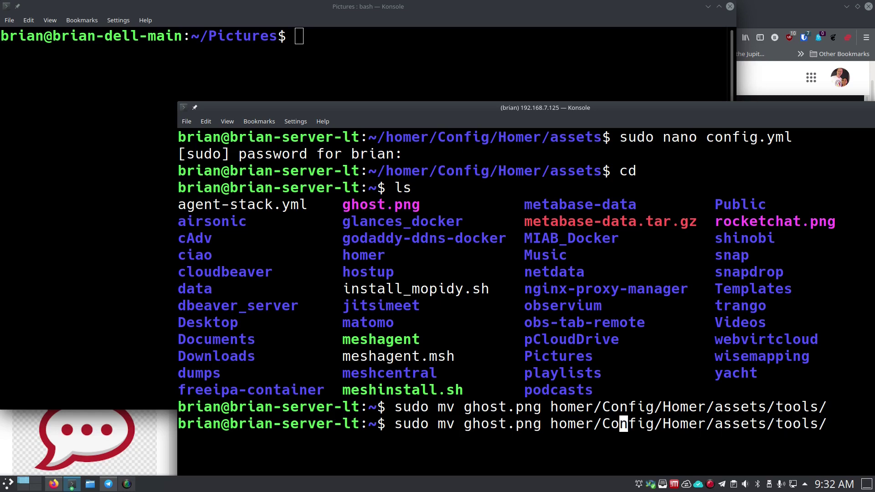
key("BackSpace")
key("BackSpace")
key("BackSpace")
key("BackSpace")
key("BackSpace")
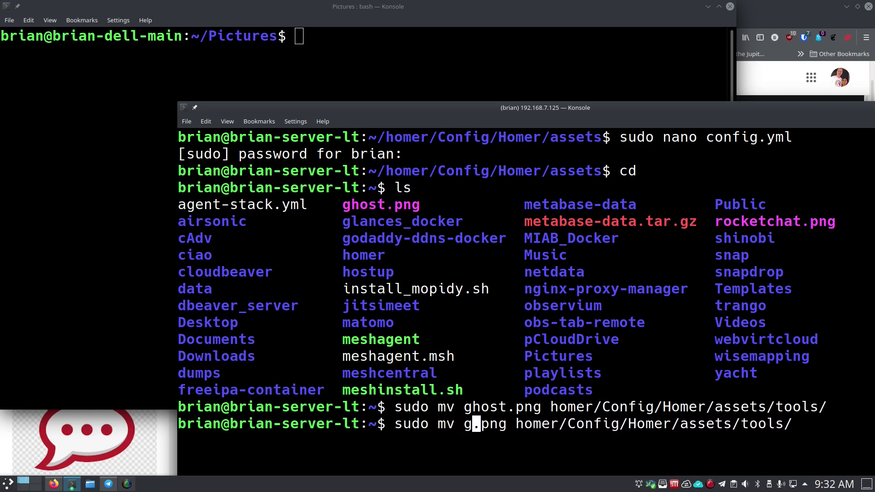
type("rock")
key("Tab")
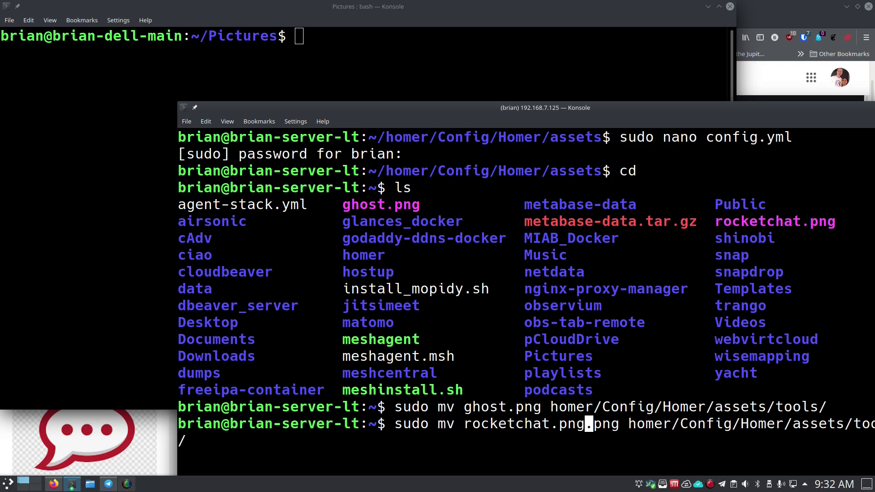
key("BackSpace")
key("BackSpace")
key("BackSpace")
key("BackSpace")
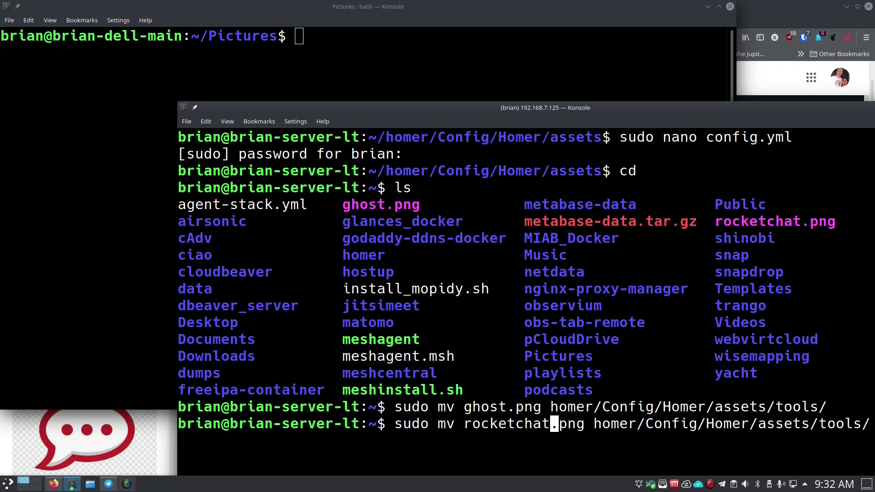
key("Return")
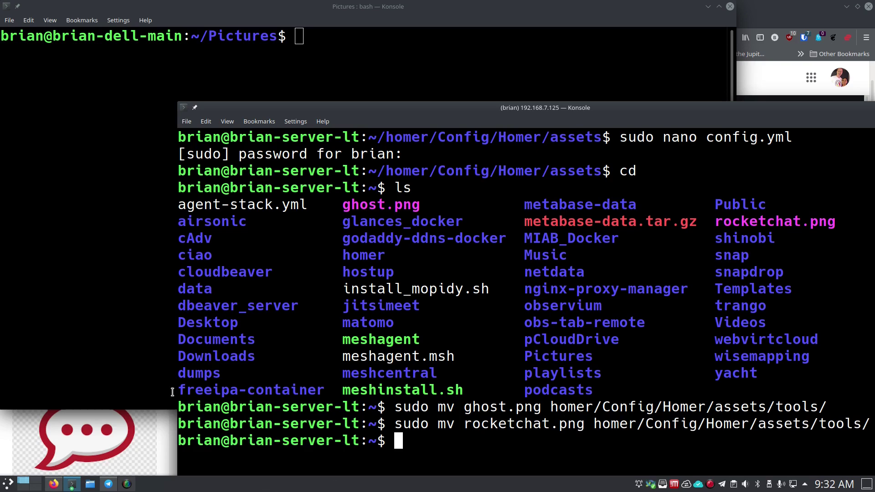
- Switch to Firefox and reload the OSiA dashboard at 192.168.7.125:8095 to check the entry logos
key("alt+Tab")
left_click(380, 27)
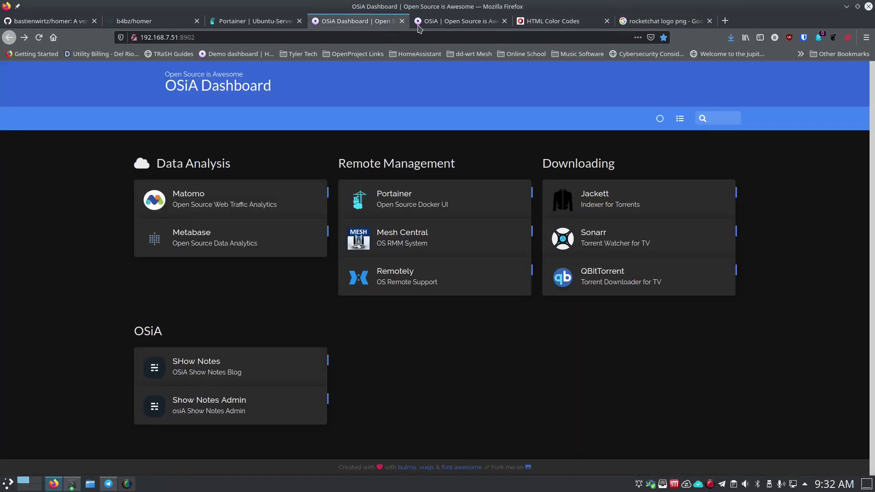
left_click(445, 26)
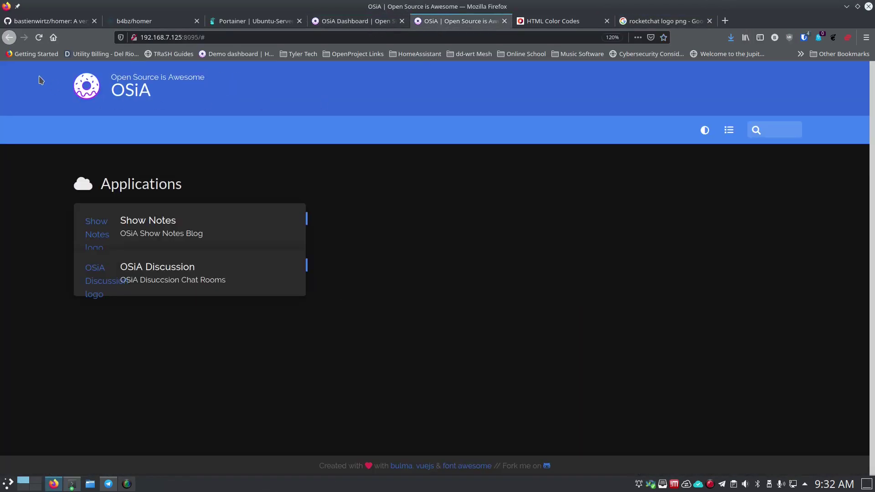
left_click(39, 37)
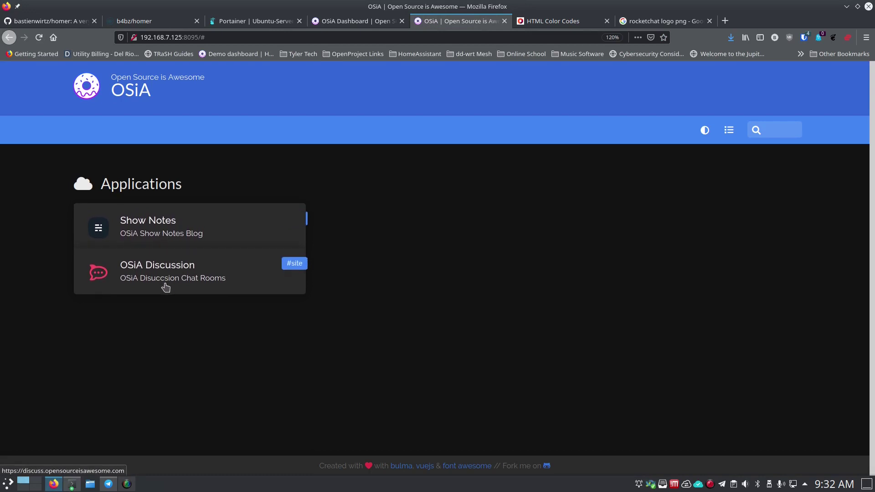
- Test the Show Notes and OSiA Discussion links on the dashboard, closing each opened page after viewing it
left_click(180, 237)
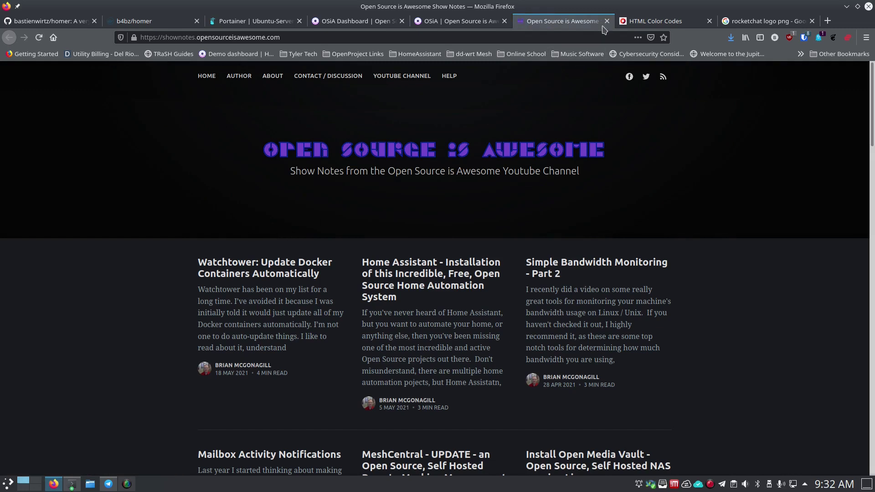
left_click(607, 22)
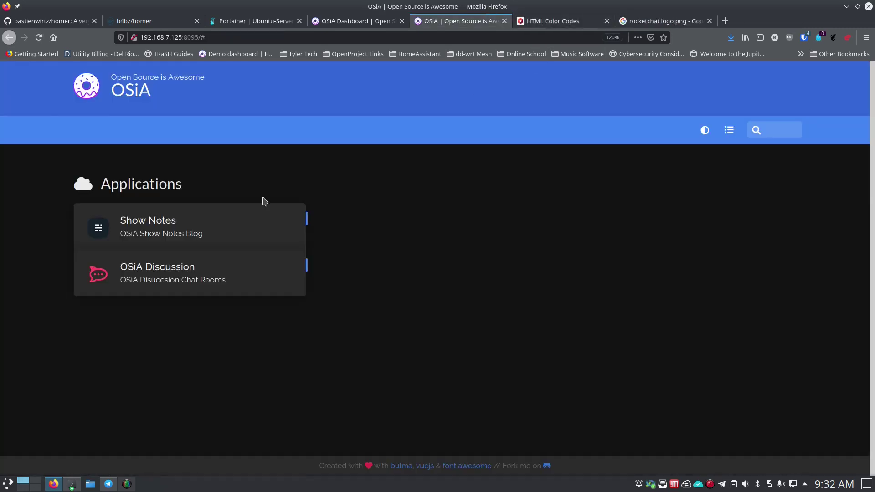
left_click(164, 294)
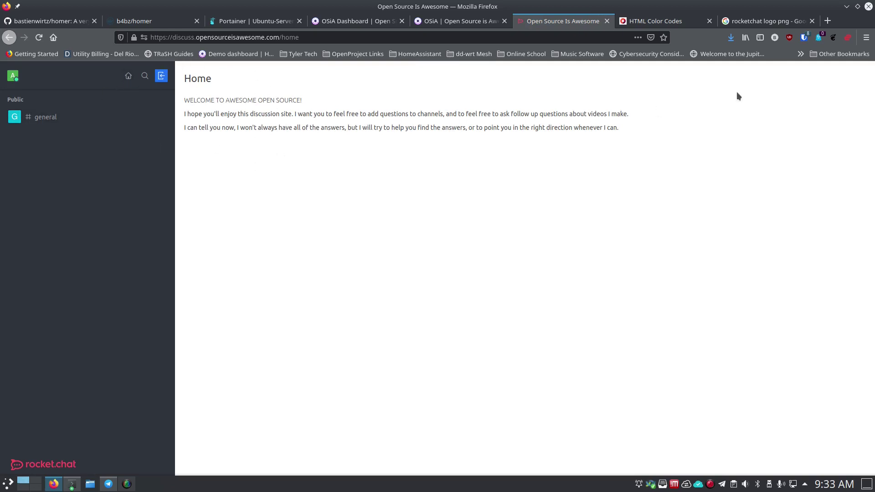
left_click(607, 21)
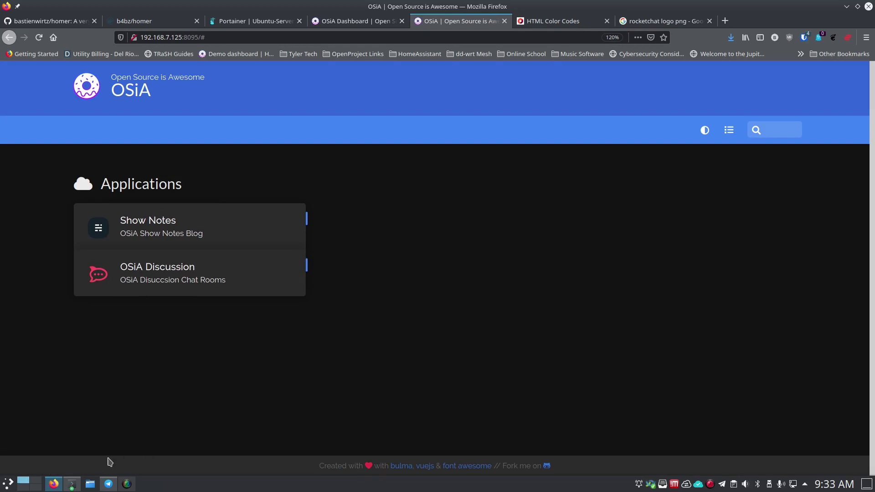
- Switch to the server's Konsole window and open homer/Config/Homer/assets/config.yml in nano with sudo
left_click(72, 484)
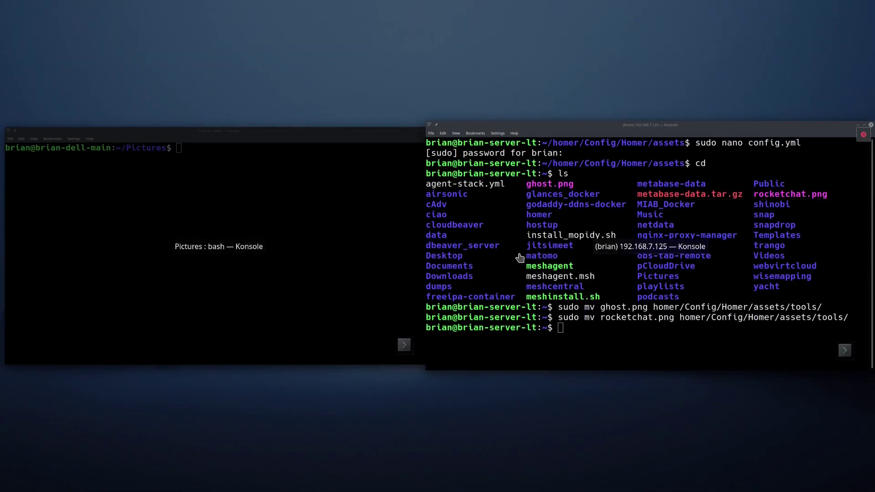
left_click(519, 258)
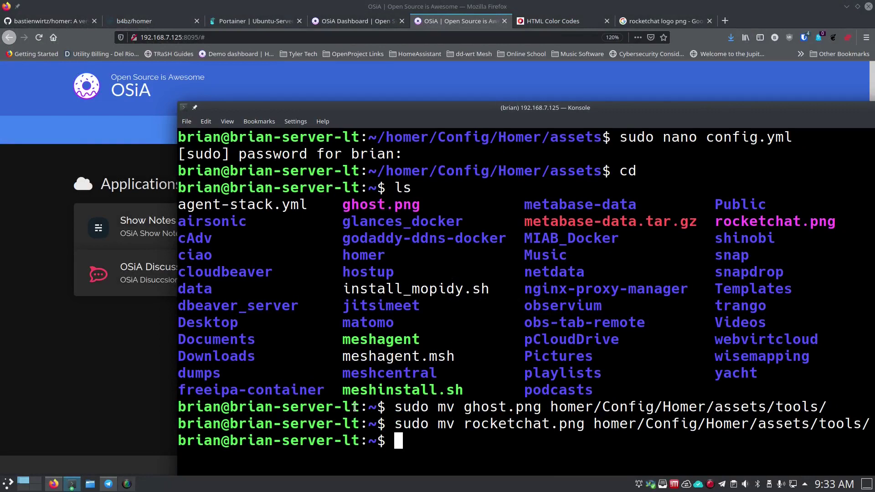
type("sudo n")
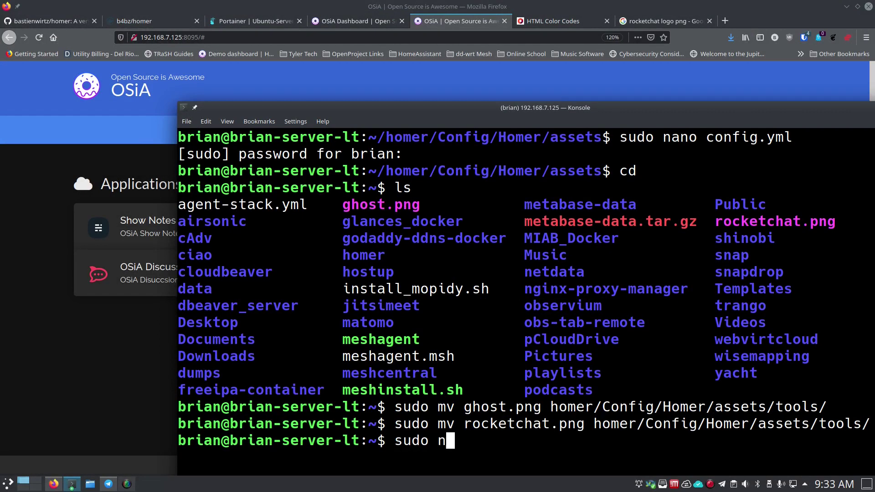
type("ano homer/Conf")
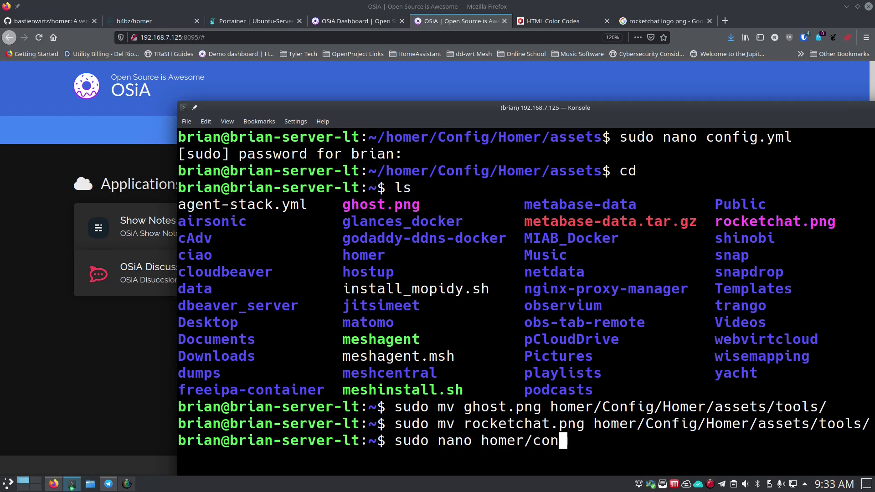
key("BackSpace")
key("BackSpace")
key("BackSpace")
type("onf")
key("Tab")
type("H")
key("Tab")
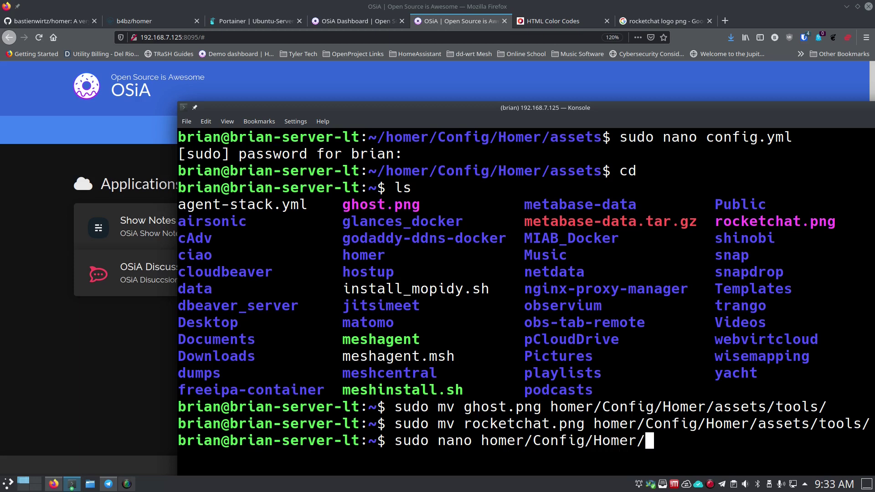
type("a")
key("Tab")
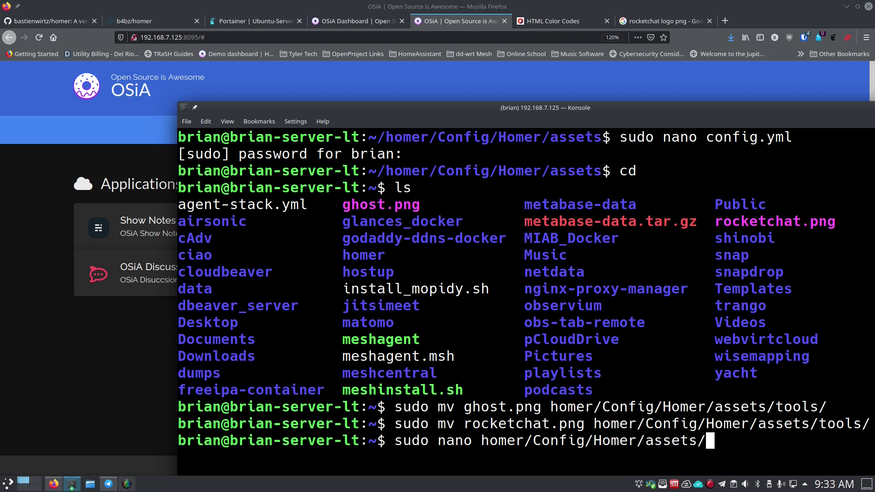
type("conf")
key("Tab")
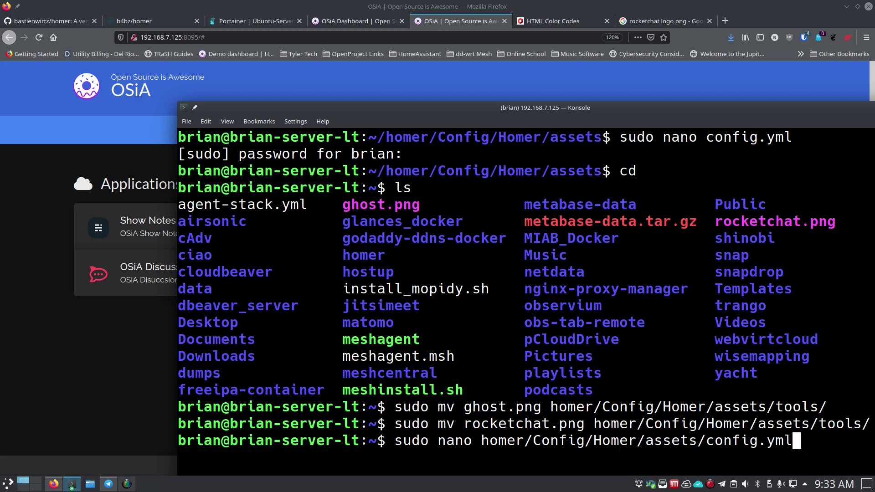
key("Return")
- Copy the Applications group's block from its name line through the Show Notes entry's target line in the services section
key("Down")
key("Down")
key("Down")
key("Down")
key("Down")
key("Down")
key("Down")
key("Down")
key("Down")
key("Down")
key("Down")
key("Down")
key("Down")
key("Down")
key("Down")
key("Down")
key("Down")
key("Down")
key("Down")
key("Down")
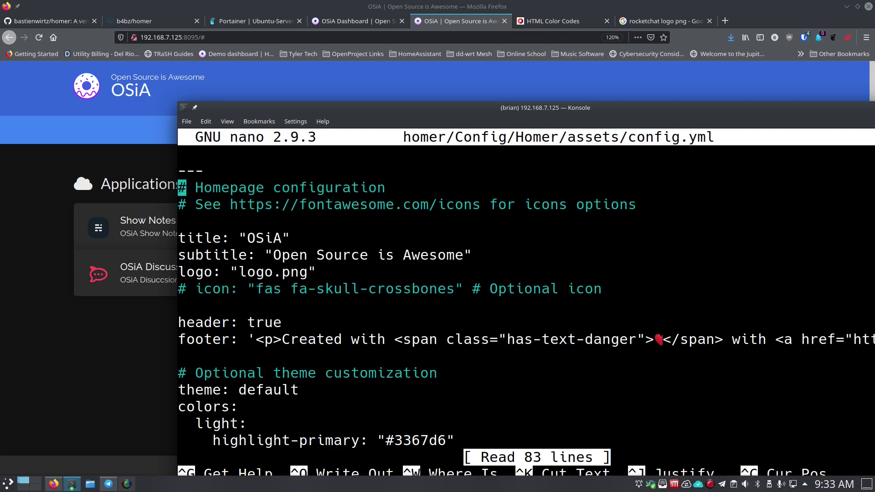
key("Down")
key("Down")
key("Down")
key("Down")
key("Down")
key("Down")
key("Down")
key("Down")
key("Down")
key("Down")
key("Down")
key("Down")
key("Down")
key("Down")
key("Down")
key("Down")
key("Down")
key("Down")
key("Down")
key("Down")
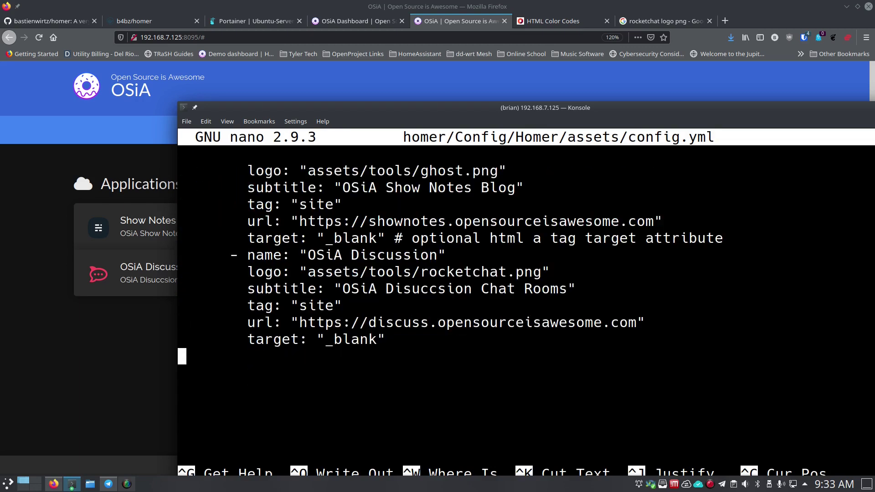
key("Up")
key("Up")
key("Up")
key("Up")
key("Up")
key("Up")
key("Up")
key("Up")
key("Up")
key("Up")
key("Up")
key("Up")
key("Up")
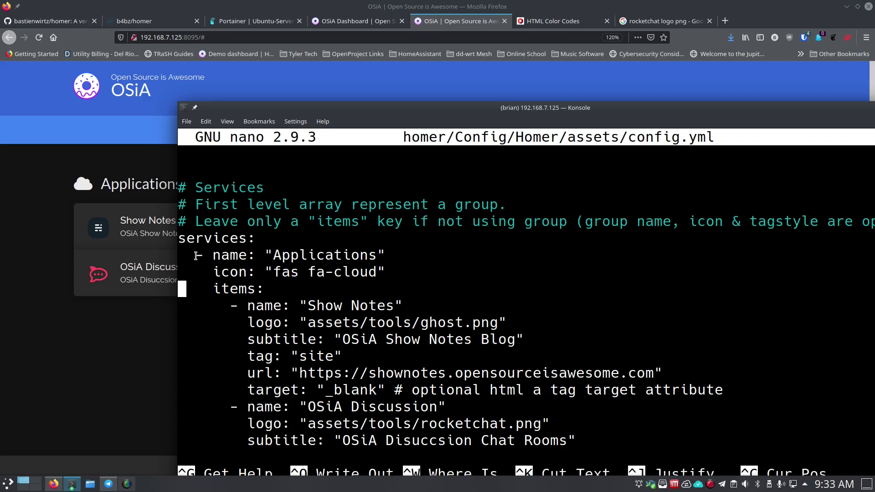
left_click_drag(196, 256, 725, 393)
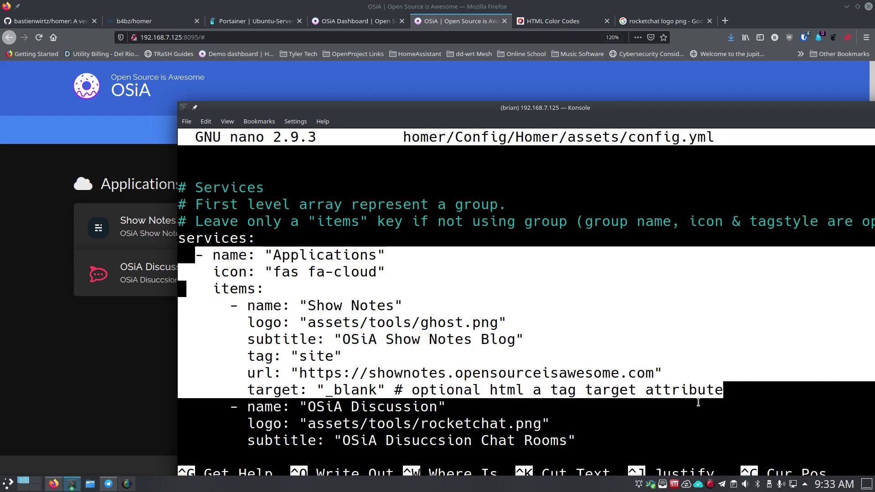
right_click(449, 336)
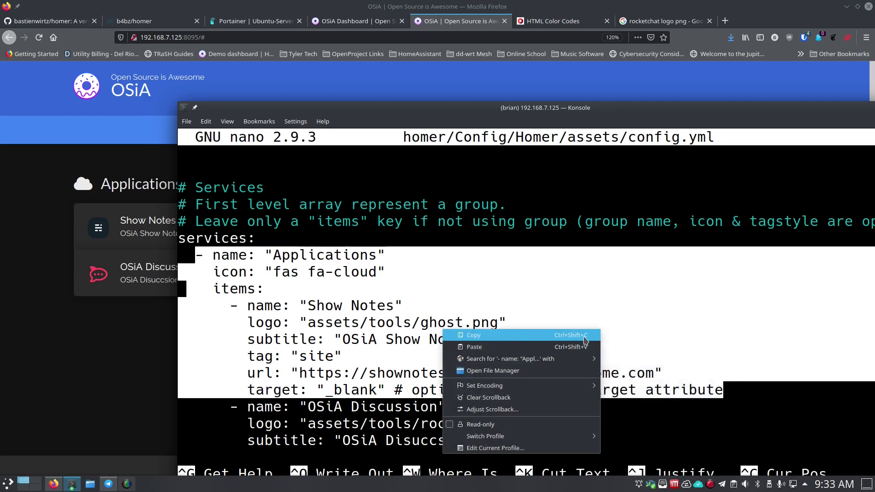
left_click(545, 336)
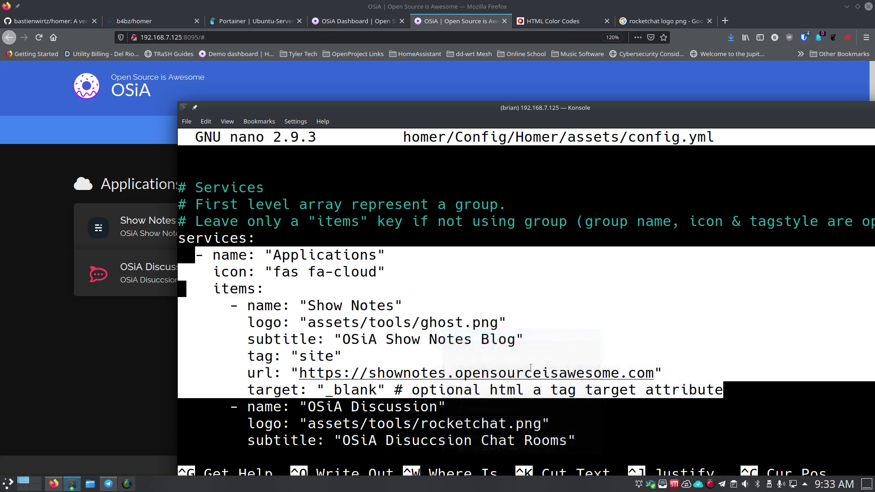
- Paste the copied group block on the empty line below the OSiA Discussion entry
left_click(416, 431)
key("Down")
key("Down")
key("Down")
key("Down")
key("Down")
key("Down")
key("Down")
key("Down")
key("Down")
key("Down")
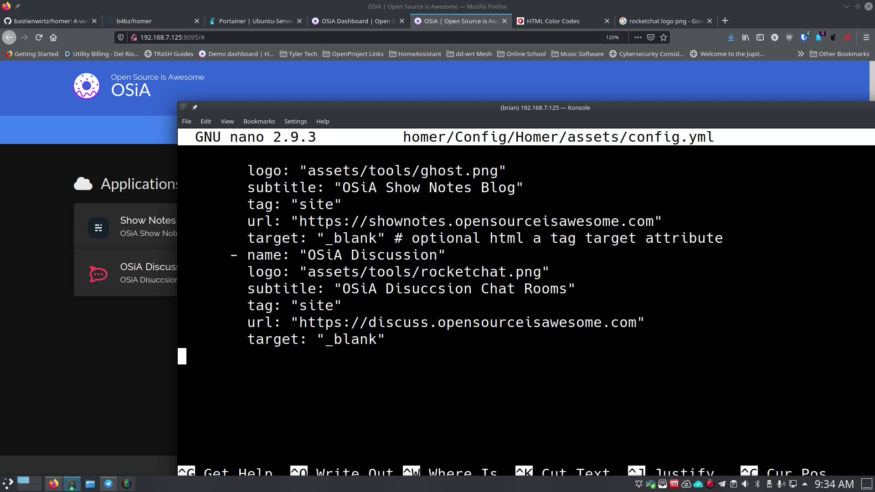
right_click(297, 366)
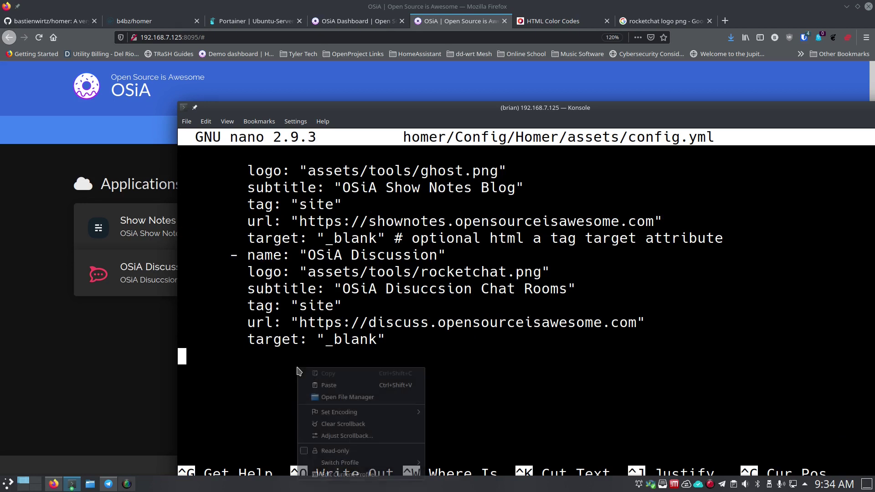
left_click(320, 386)
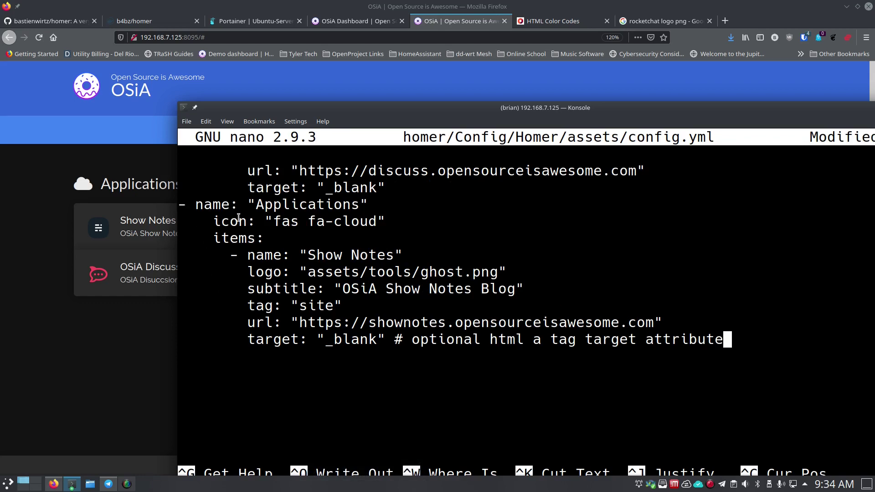
- Indent the pasted group's "- name" line by two spaces to match the existing group's YAML indentation
key("Down")
key("Up")
key("Up")
key("Up")
key("Up")
key("Up")
key("Up")
key("Up")
key("Up")
key("Up")
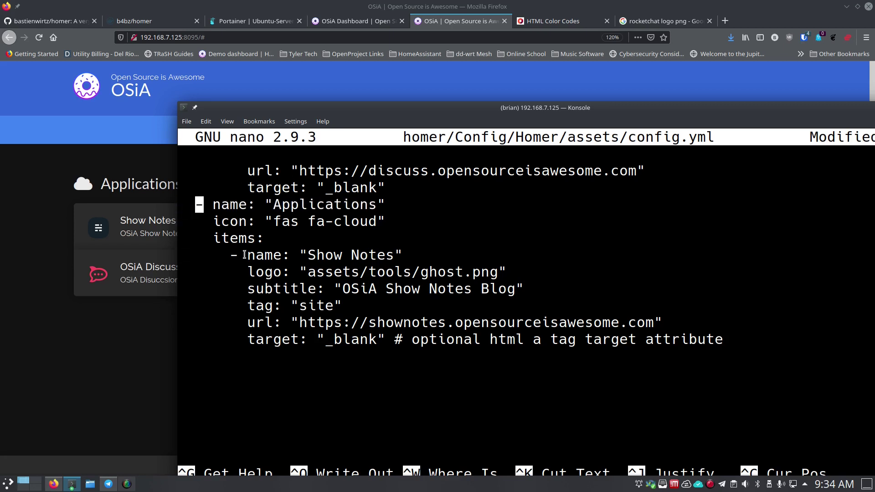
- Rename the pasted group from "Applications" to "Remote Services"
key("Up")
key("Down")
key("Right")
key("Right")
key("Right")
key("Right")
key("Right")
key("Right")
key("Right")
key("Right")
key("Right")
key("Right")
key("Right")
key("Right")
key("Right")
key("Right")
key("Right")
key("Right")
key("Right")
key("Right")
key("Right")
key("Right")
key("Right")
key("BackSpace")
key("BackSpace")
key("BackSpace")
key("BackSpace")
key("BackSpace")
key("BackSpace")
key("BackSpace")
key("BackSpace")
key("BackSpace")
key("BackSpace")
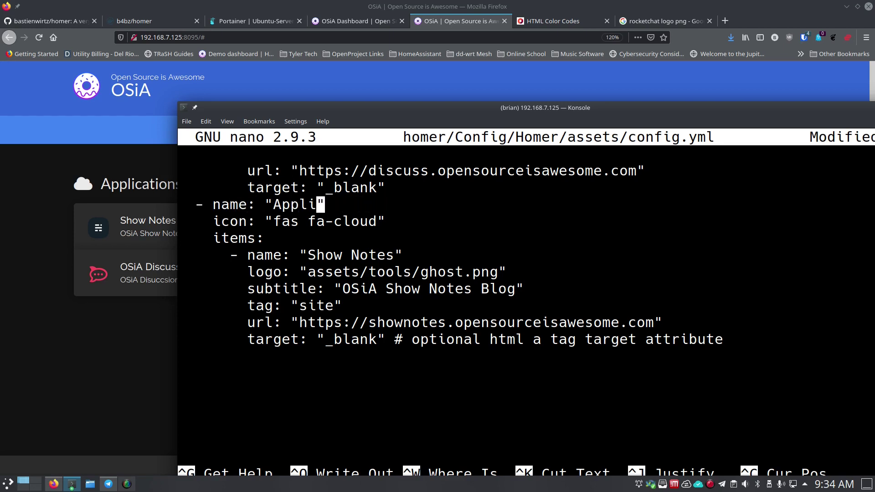
key("BackSpace")
key("BackSpace")
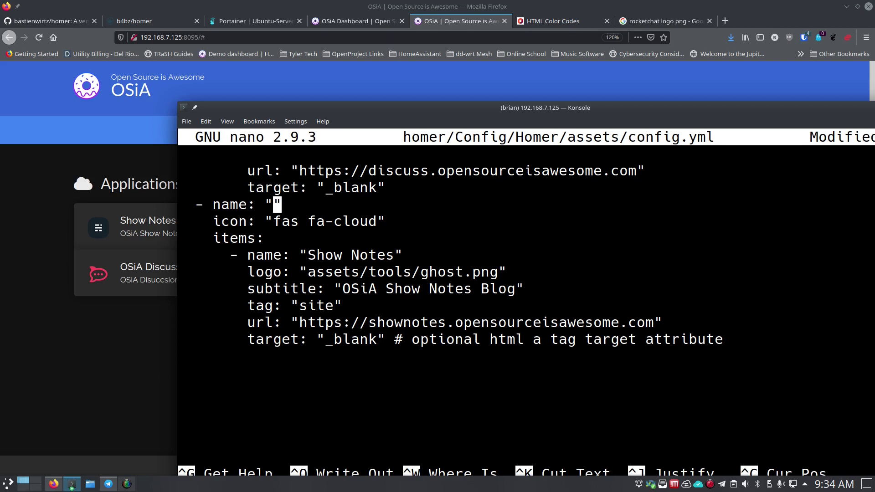
type("Remote Serv")
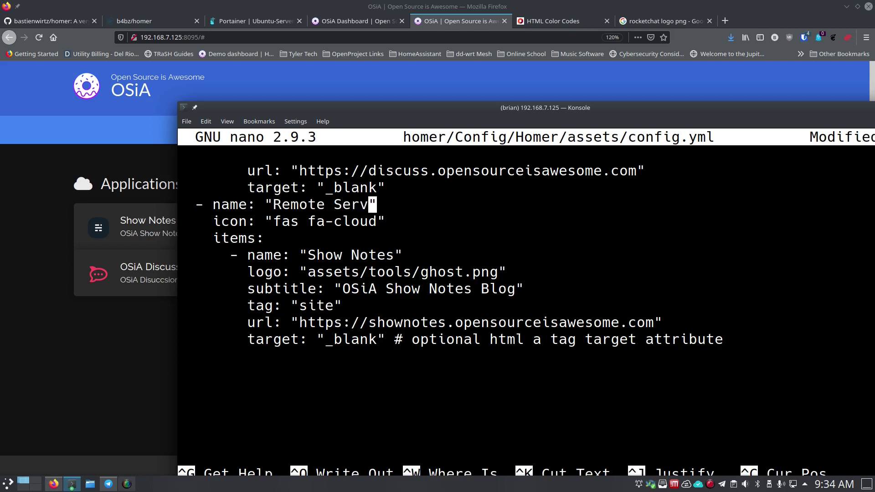
type("ices")
- Rename the Show Notes entry under the Remote Services group to "Remotely"
key("Down")
key("Left")
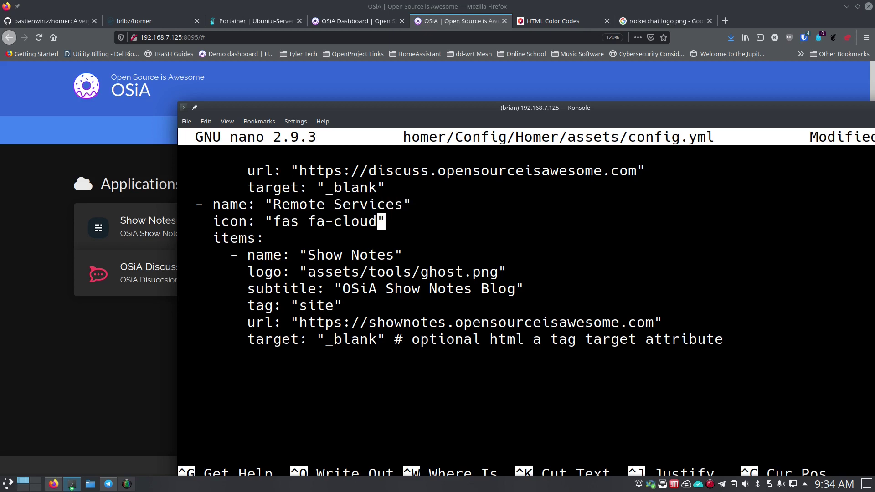
key("Left")
key("Left")
key("Left")
key("Left")
key("Left")
key("Left")
key("Left")
key("Left")
key("Left")
key("Left")
key("Left")
key("Left")
key("Down")
key("Up")
key("Right")
key("Right")
key("Right")
key("Right")
key("Right")
key("Right")
key("Right")
key("Right")
key("Right")
key("Right")
key("Right")
key("Right")
key("Down")
key("Down")
key("Down")
key("Right")
key("Right")
key("BackSpace")
key("BackSpace")
key("BackSpace")
key("BackSpace")
key("BackSpace")
key("BackSpace")
key("BackSpace")
key("BackSpace")
key("BackSpace")
key("BackSpace")
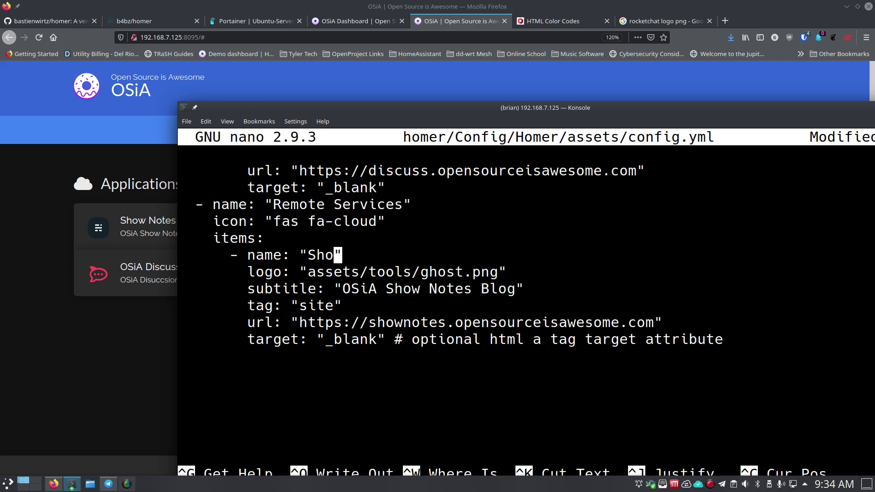
type("Remotely")
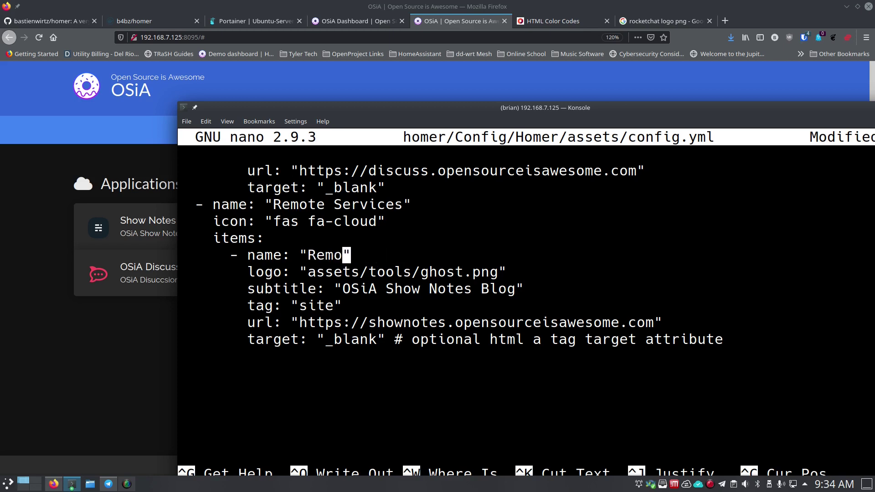
- Change the Remotely entry's logo path to "assets/tools/remotely.png"
key("Down")
key("Right")
key("Right")
key("Right")
key("Right")
key("Right")
key("Right")
key("Right")
key("Right")
key("Right")
key("Right")
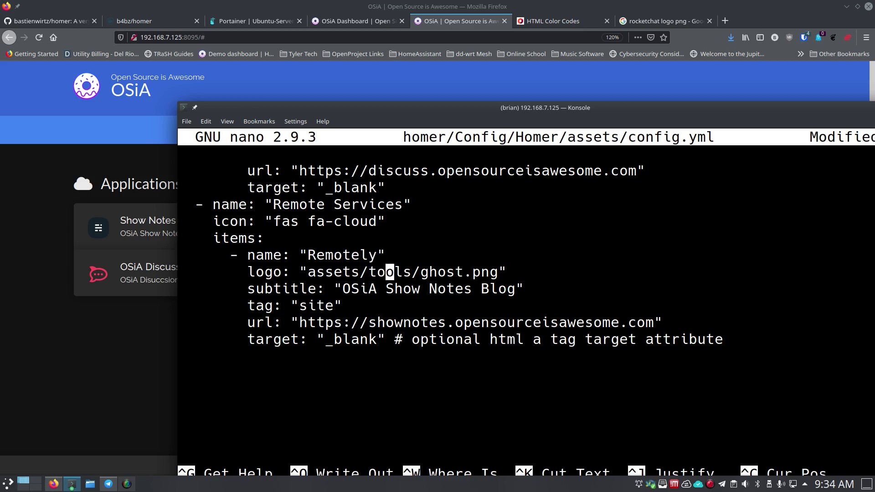
key("BackSpace")
key("BackSpace")
key("BackSpace")
key("BackSpace")
key("BackSpace")
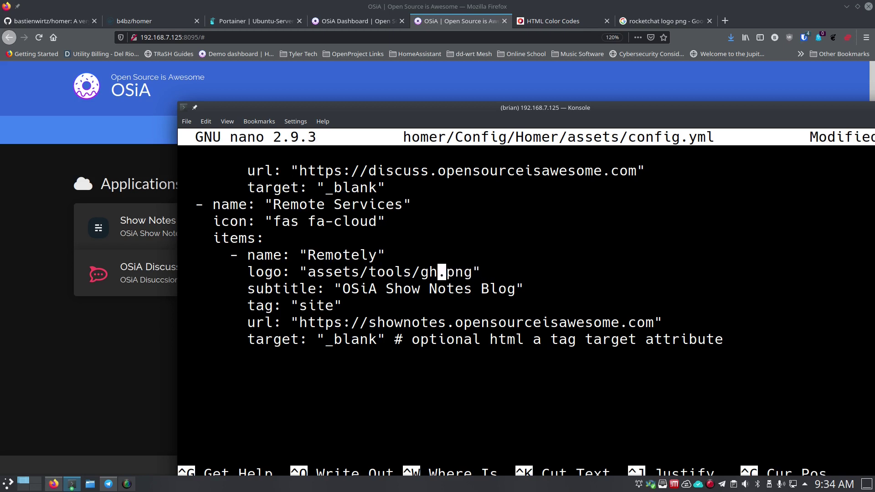
type("remotely")
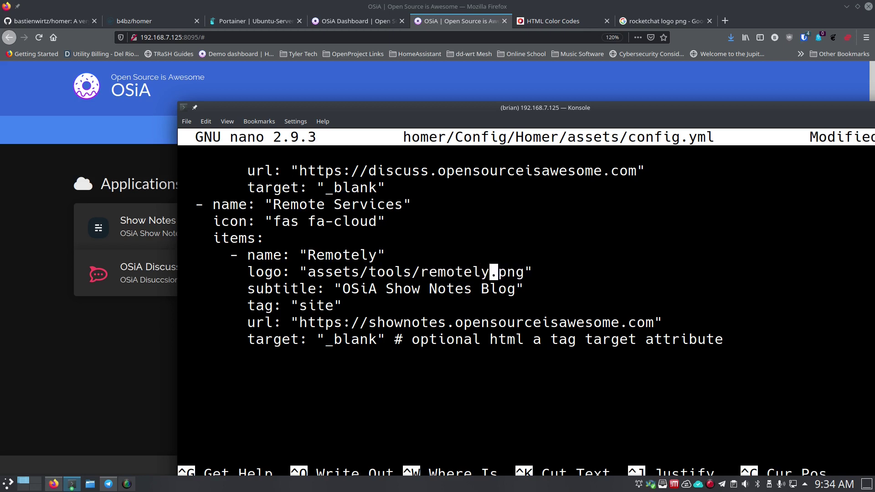
- Replace the Remotely entry's subtitle with "Remote Support Web App"
key("Down")
key("Left")
key("Left")
key("Left")
key("Left")
key("Left")
key("Left")
key("Left")
key("Left")
key("Left")
key("Right")
key("Right")
key("Right")
key("Right")
key("Right")
key("Right")
key("Right")
key("Right")
key("Right")
key("Right")
key("Right")
key("Right")
key("BackSpace")
key("BackSpace")
key("BackSpace")
key("BackSpace")
key("BackSpace")
key("BackSpace")
key("BackSpace")
key("BackSpace")
key("BackSpace")
key("BackSpace")
key("BackSpace")
key("BackSpace")
key("BackSpace")
key("BackSpace")
key("BackSpace")
key("BackSpace")
key("BackSpace")
key("BackSpace")
key("BackSpace")
key("BackSpace")
type("R")
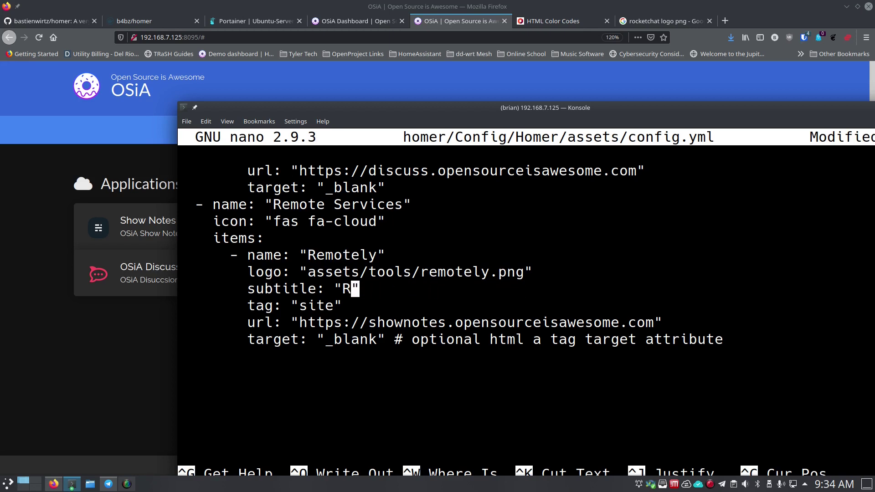
type("emote Support W")
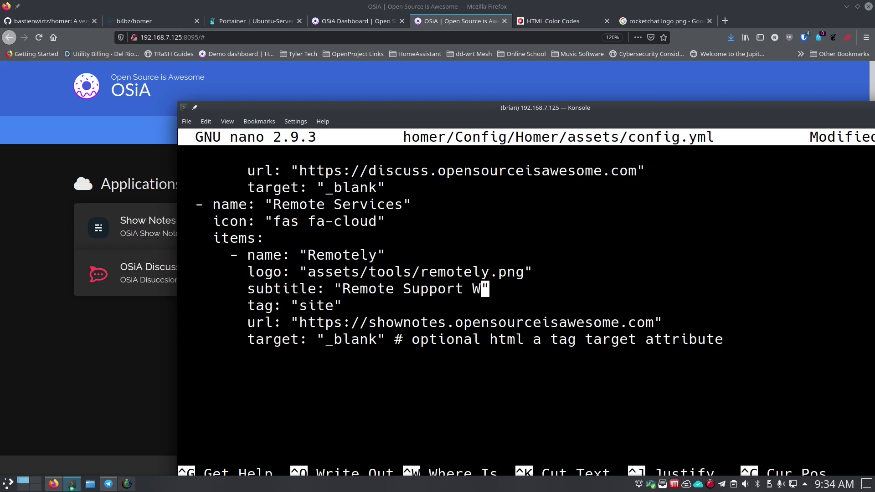
type("eb App")
- Change the Remotely entry's tag to "app"
key("Down")
key("Left")
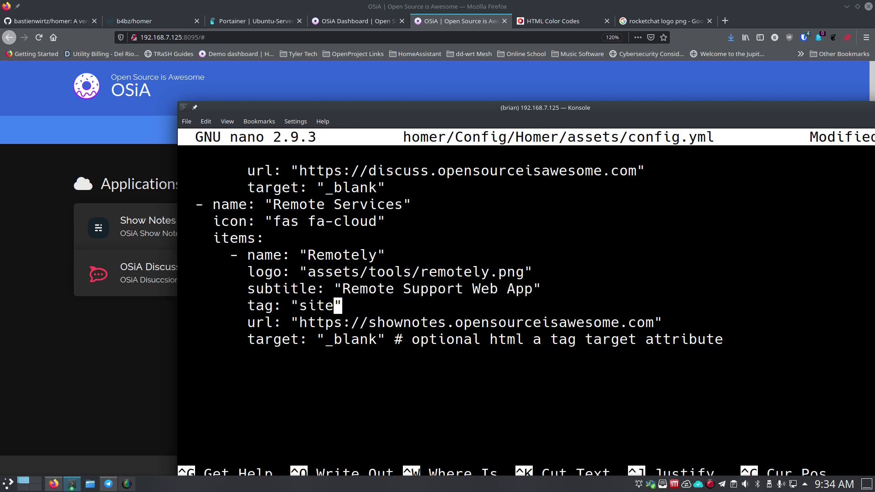
key("BackSpace")
key("BackSpace")
key("BackSpace")
key("BackSpace")
type("app")
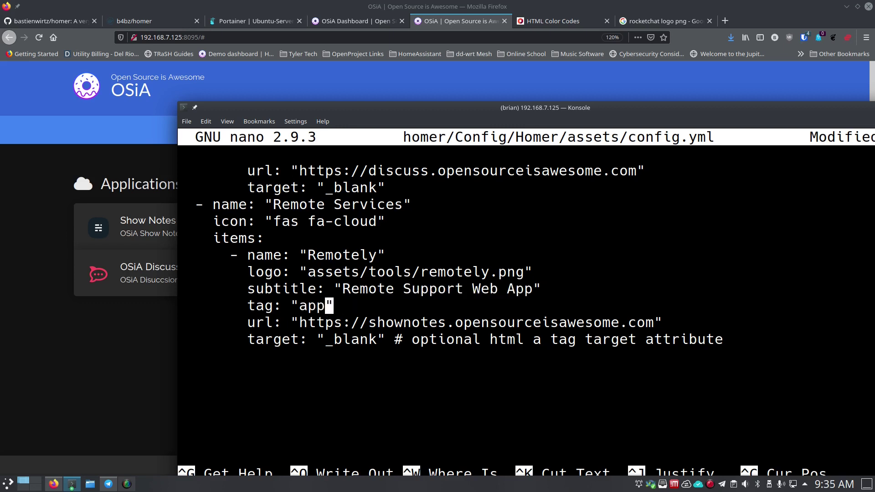
key("Down")
key("Right")
key("Right")
key("Right")
key("Right")
key("Right")
key("Right")
key("Right")
key("Right")
key("Right")
key("Right")
key("Right")
key("Right")
key("Right")
key("Right")
key("Right")
key("Right")
key("Right")
key("Right")
key("Right")
key("Right")
key("Right")
key("Right")
key("Right")
key("Delete")
key("BackSpace")
key("BackSpace")
key("BackSpace")
key("BackSpace")
key("BackSpace")
key("BackSpace")
key("BackSpace")
key("BackSpace")
key("BackSpace")
key("BackSpace")
key("BackSpace")
key("BackSpace")
key("BackSpace")
key("BackSpace")
key("BackSpace")
key("BackSpace")
key("BackSpace")
key("BackSpace")
key("BackSpace")
key("BackSpace")
type("r")
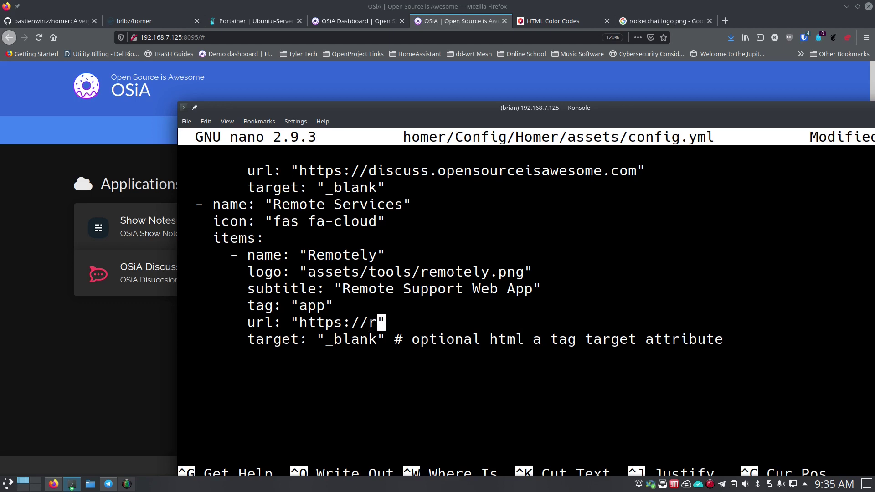
type("emote")
type(".routemehome.")
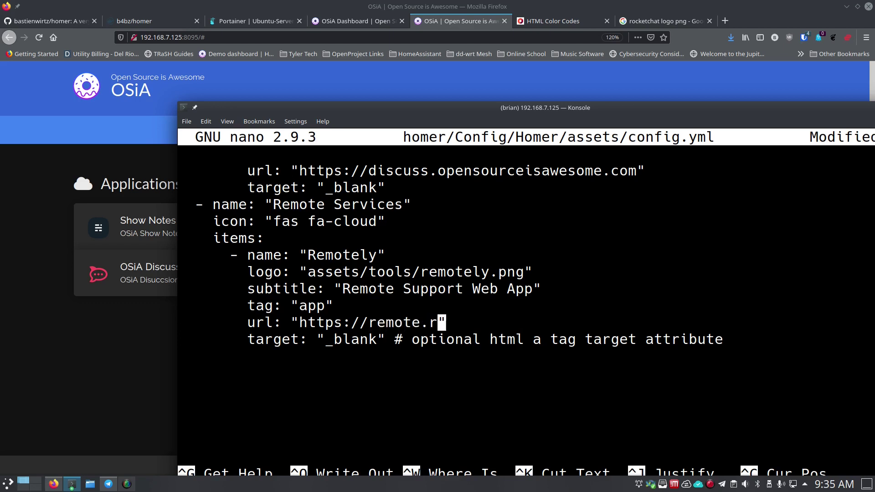
type("org")
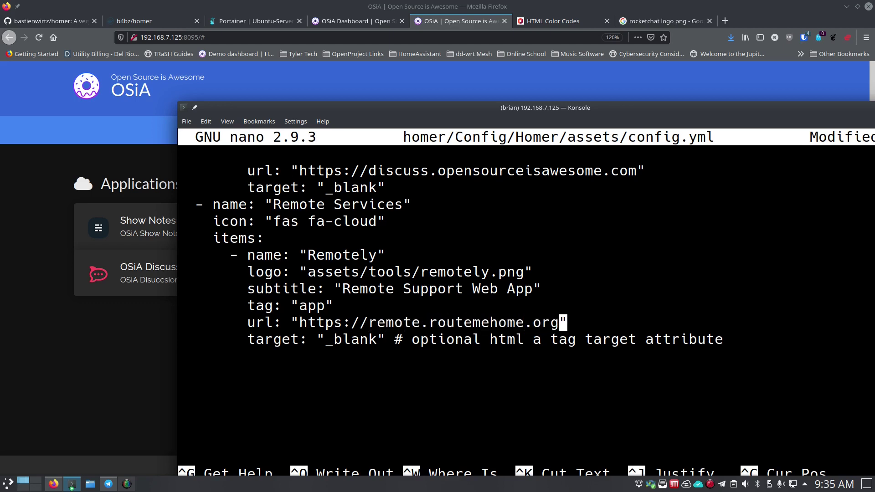
- Save config.yml and reload the OSiA dashboard page in the browser
key("Down")
key("Down")
key("ctrl+o")
key("Return")
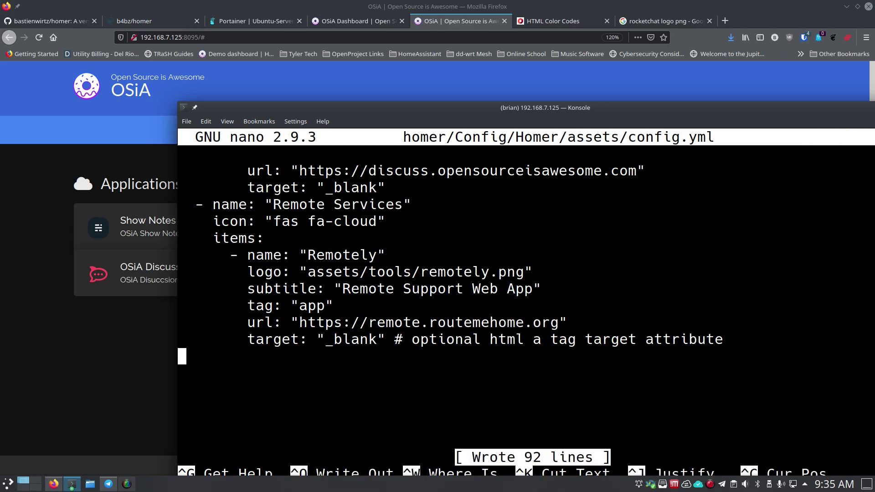
left_click(134, 136)
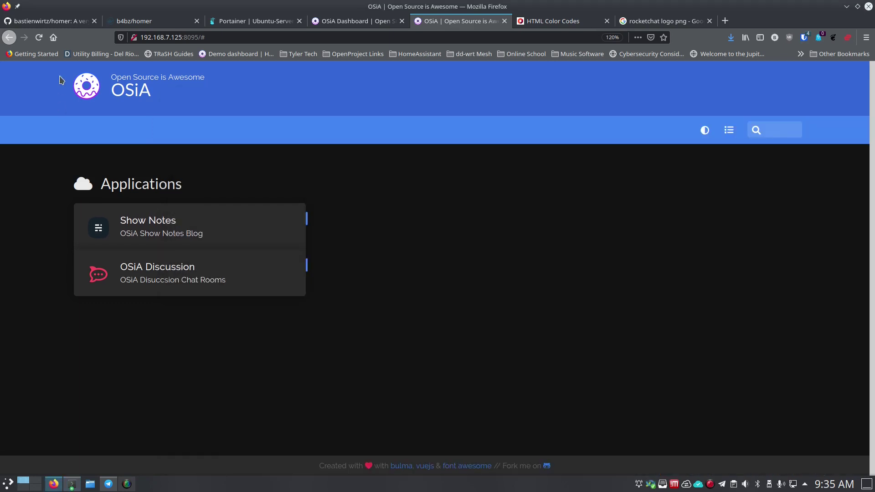
left_click(38, 41)
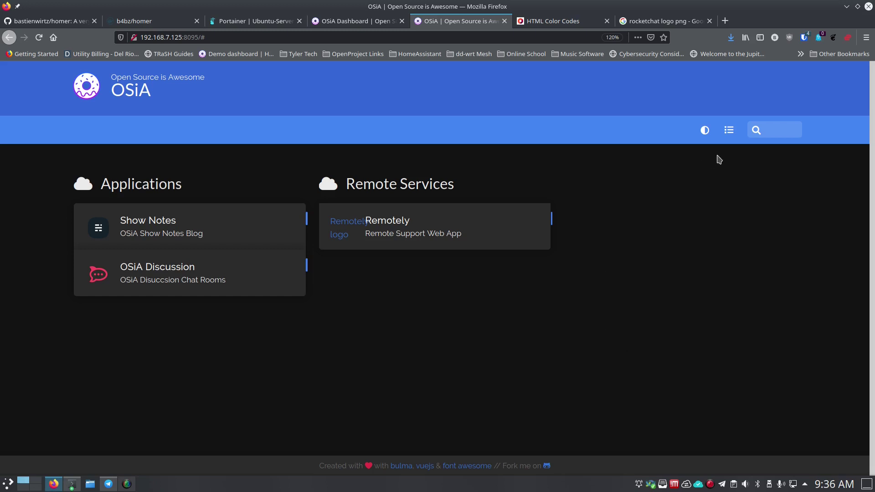
- Switch the dashboard groups to the row layout, zoom the page out two levels, and return to the column layout
left_click(729, 131)
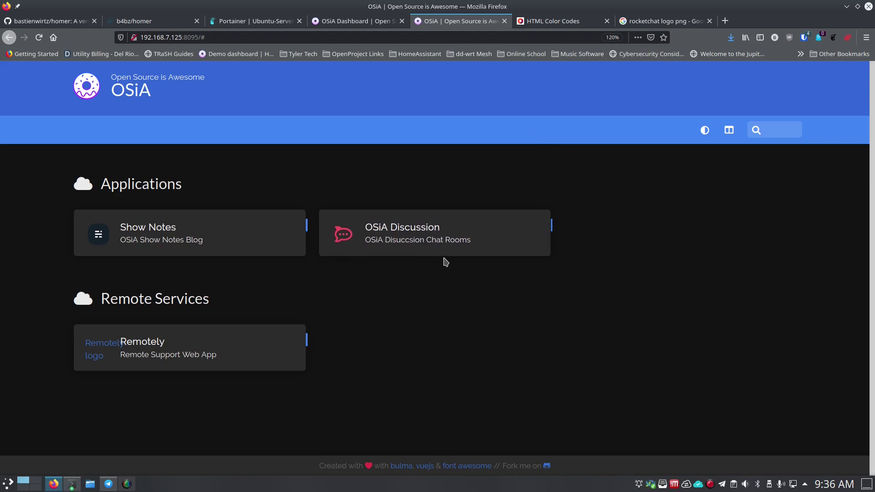
key("ctrl+minus")
key("ctrl+minus")
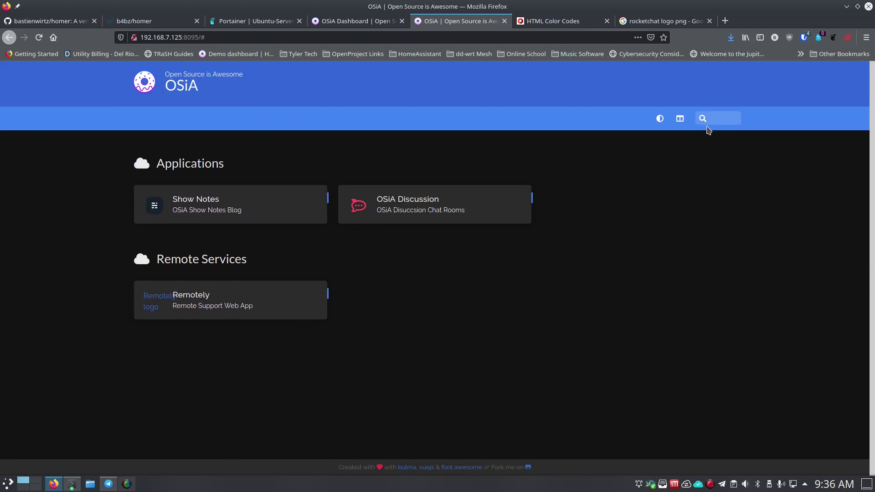
left_click(680, 119)
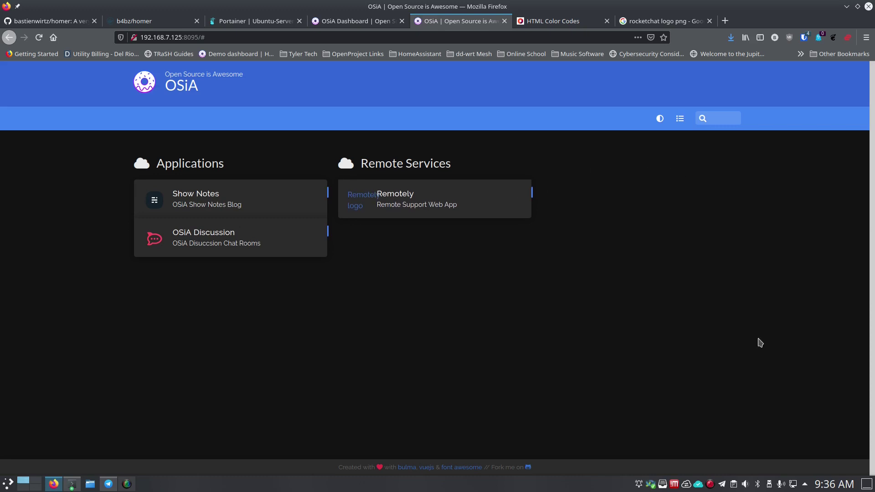
- Preview the dashboard in responsive design mode as an iPhone 6/7/8 Plus iOS 11, look through the page, and leave the device view
key("F12")
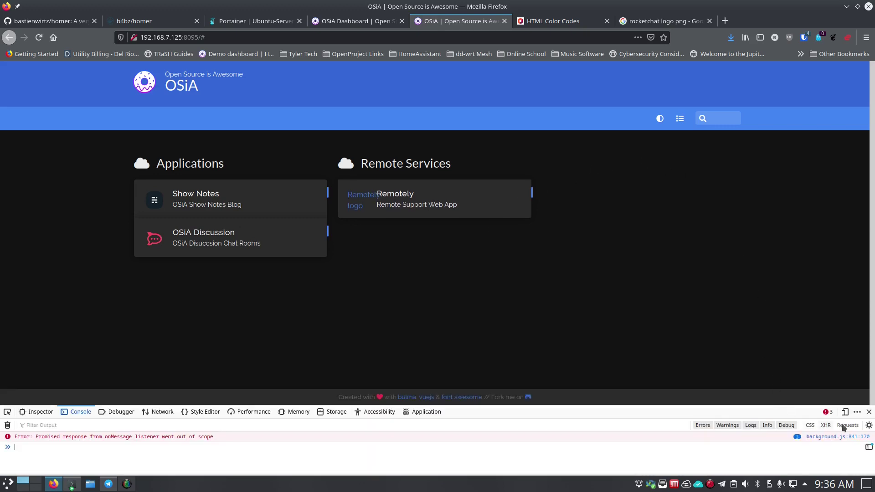
left_click(845, 412)
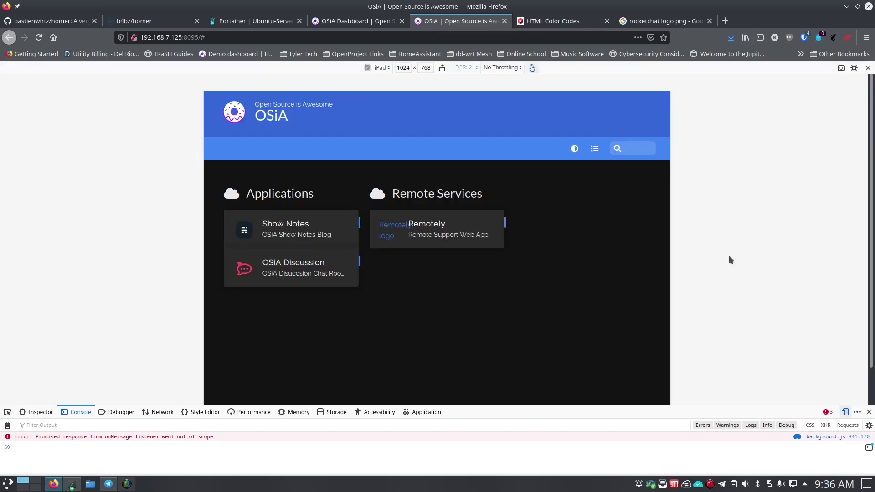
left_click(381, 67)
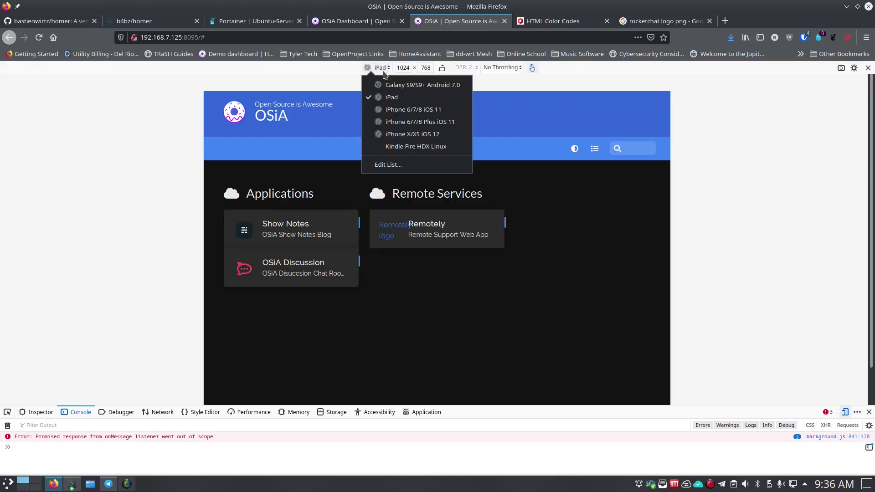
left_click(401, 122)
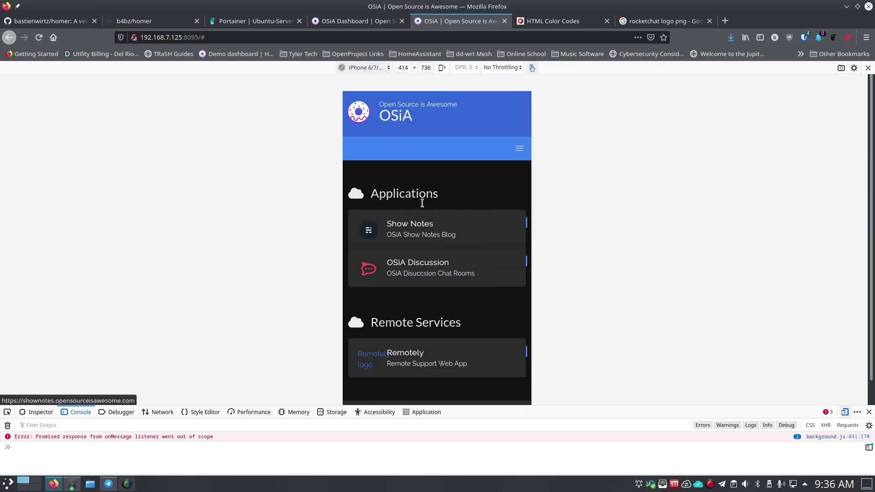
scroll(413, 319, "down", 1)
scroll(414, 319, "up", 1)
scroll(431, 360, "down", 1)
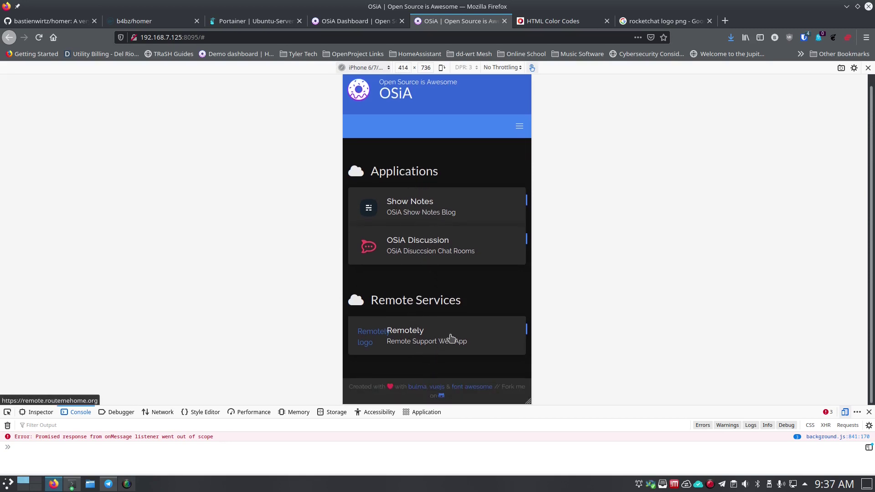
scroll(441, 351, "up", 1)
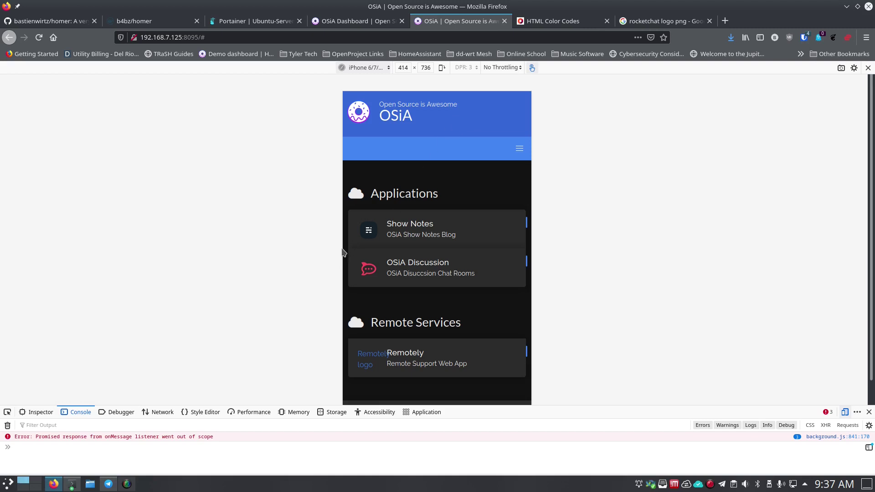
left_click(846, 412)
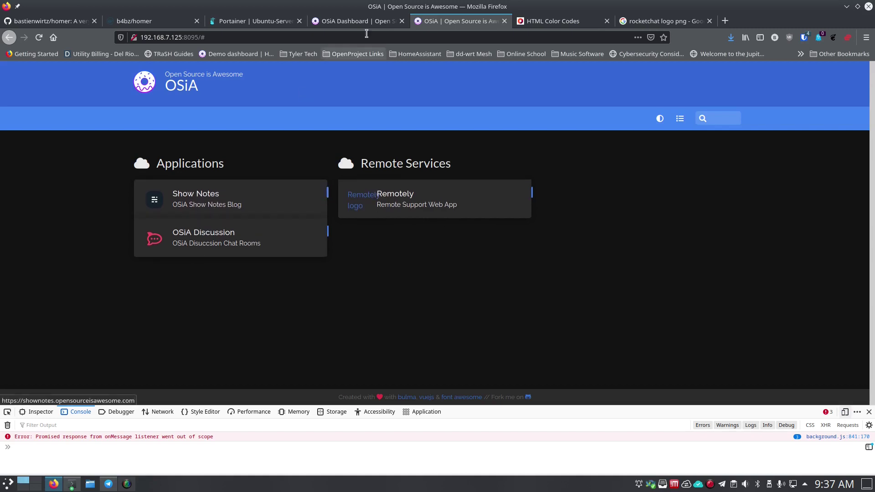
- Show the other OSiA Dashboard, hosted at 192.168.7.51:8902, for comparison
left_click(352, 23)
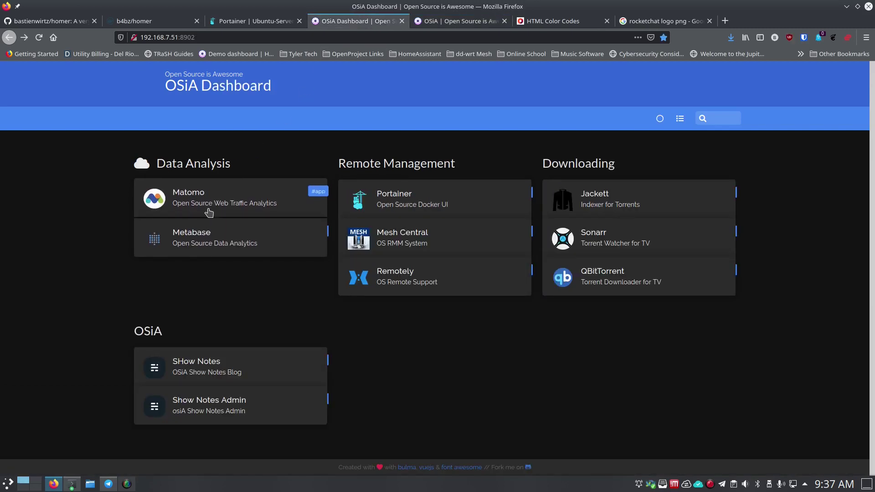